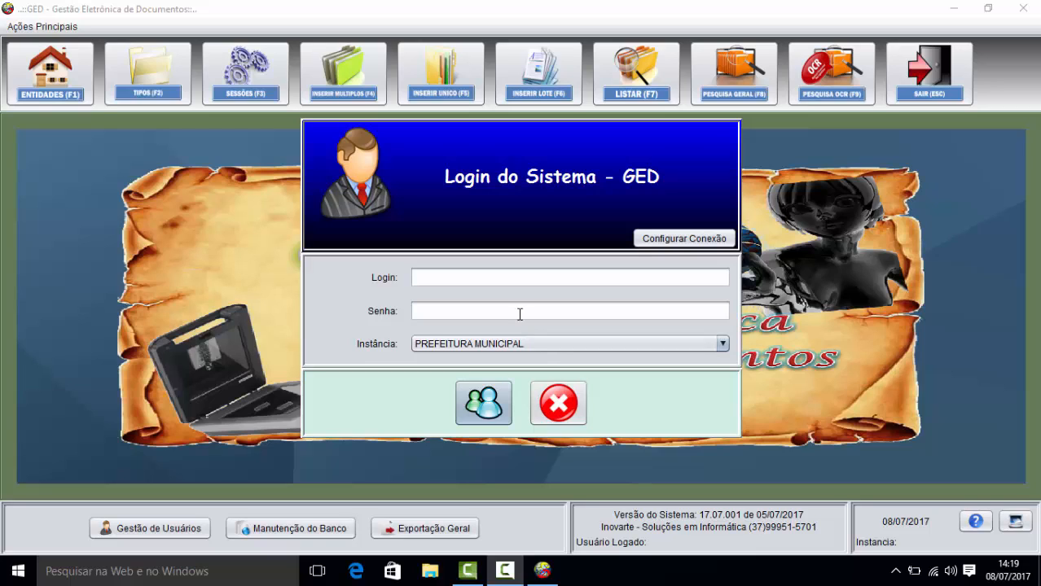
Step: Log in as the administrative user, re-entering the password after the first attempt is rejected
click(485, 280)
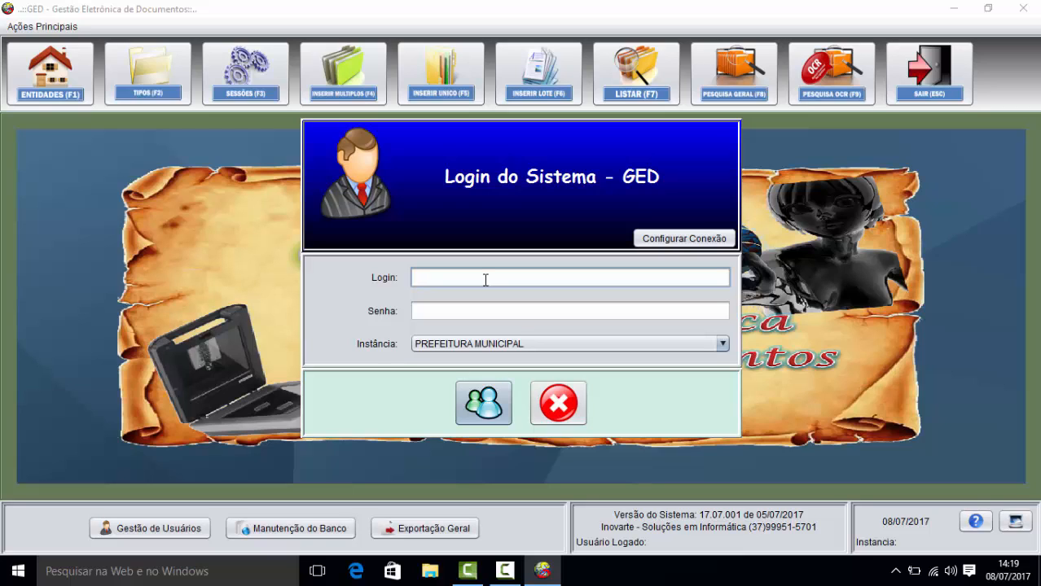
text(joao)
key(Tab)
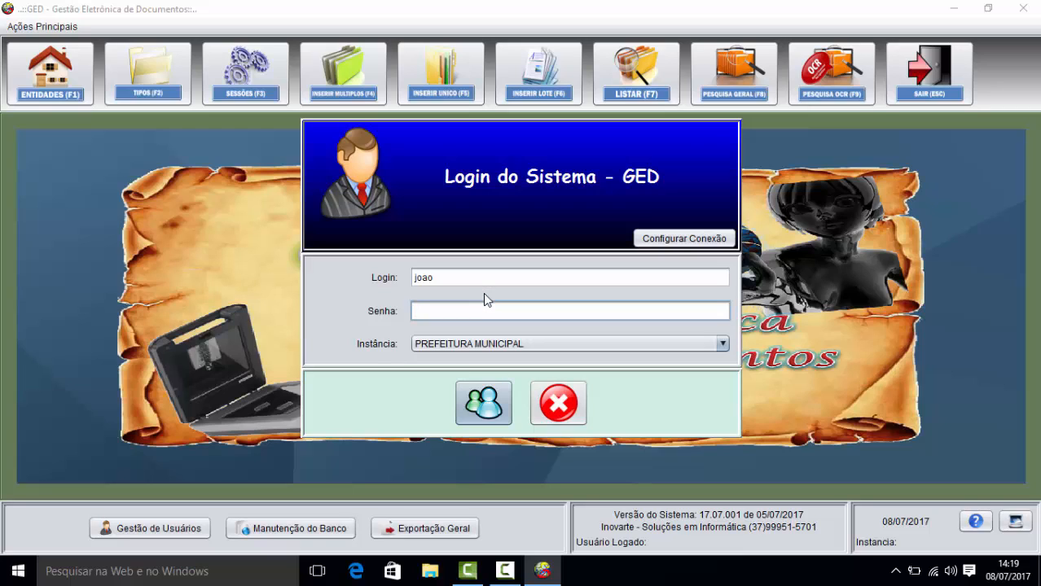
text(*****)
key(Return)
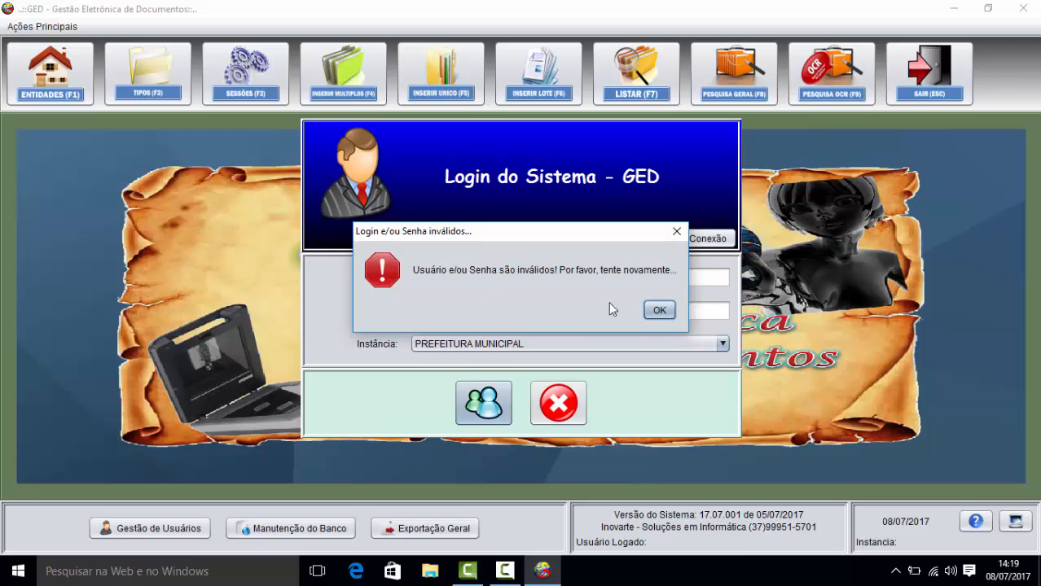
click(659, 309)
drag(491, 312, 363, 313)
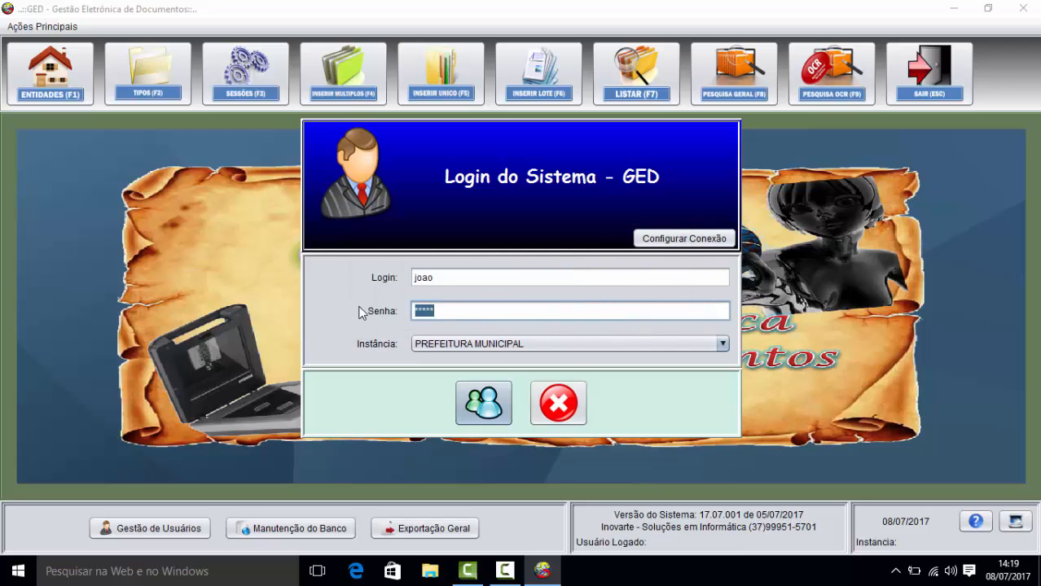
text(*****)
key(Return)
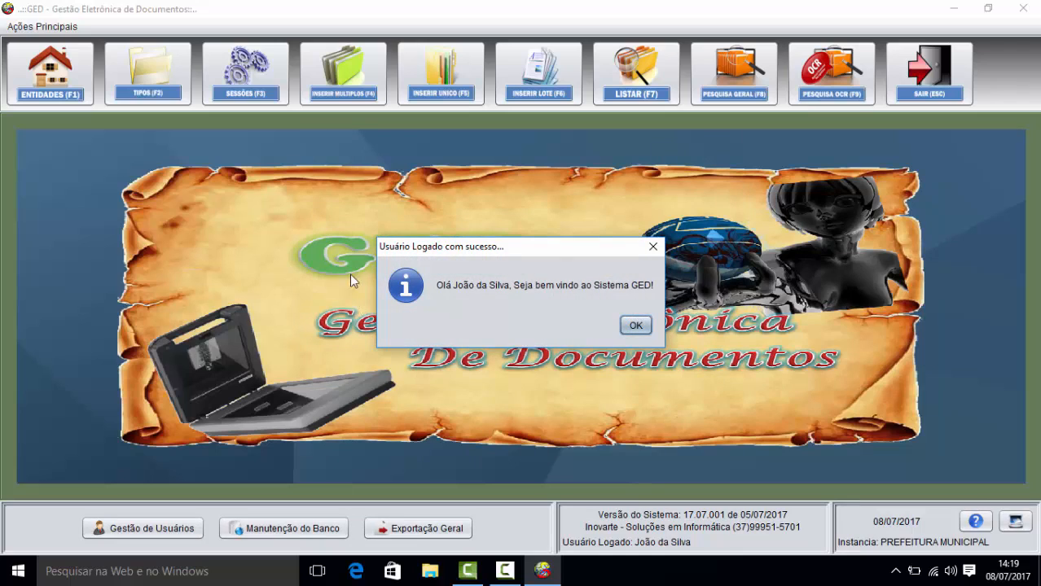
click(633, 325)
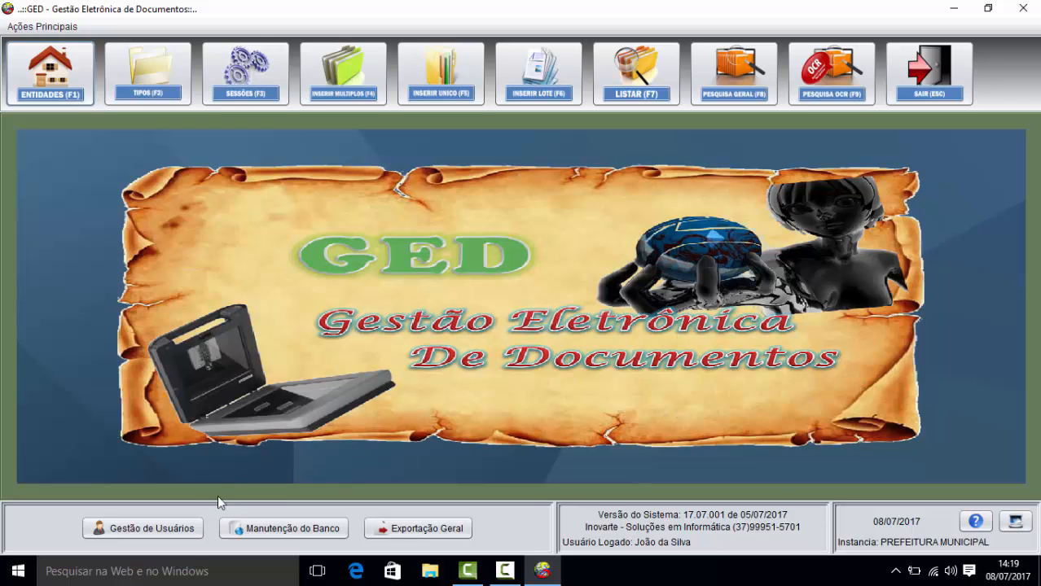
Step: In Gestão de Usuários, use Alterar Minha Senha to enter the old password and the new one twice, and save
click(183, 529)
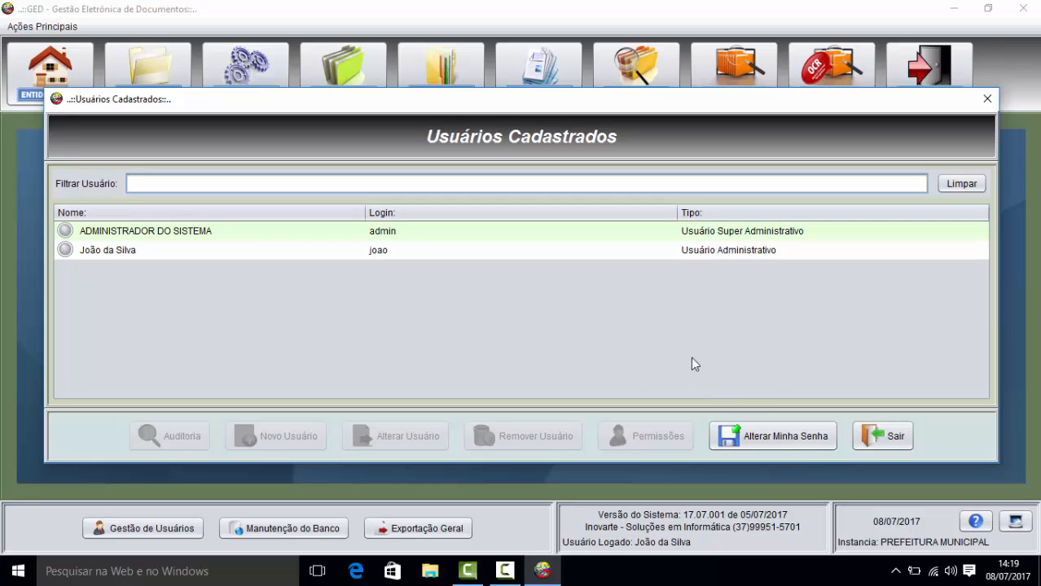
click(755, 439)
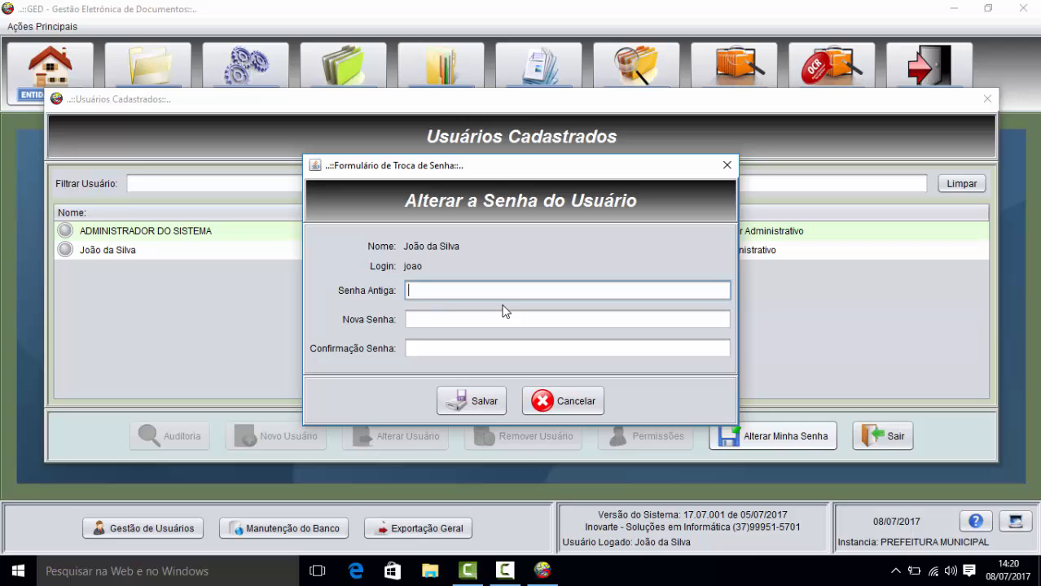
text(*****)
key(Tab)
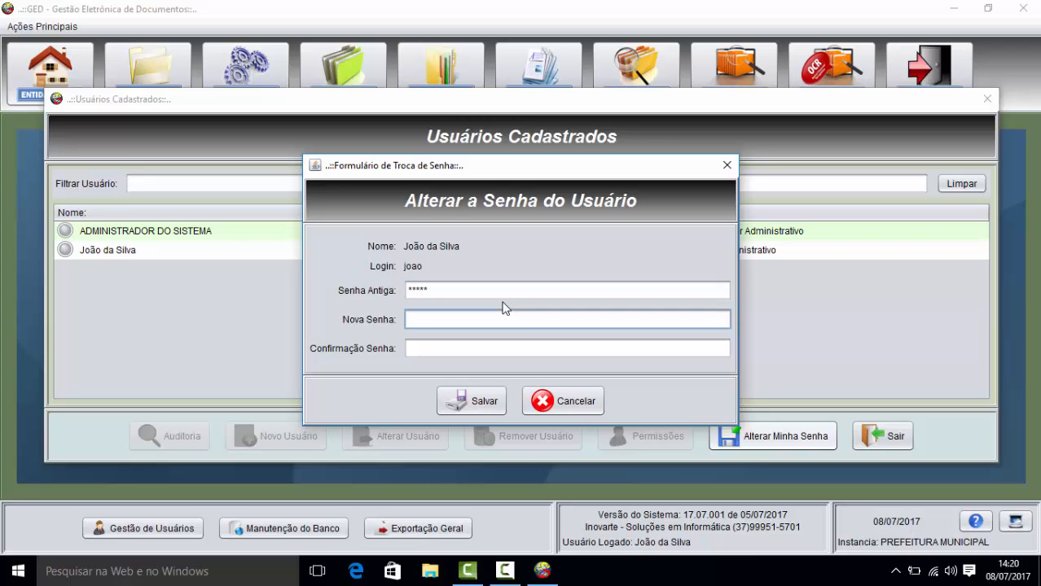
text(********)
key(Tab)
text(**)
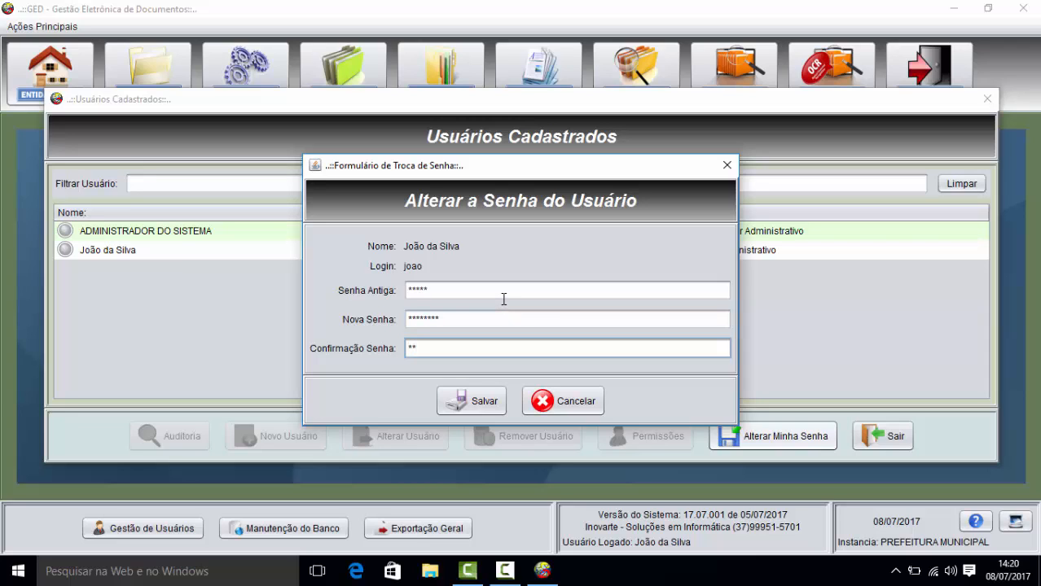
text(******)
click(477, 402)
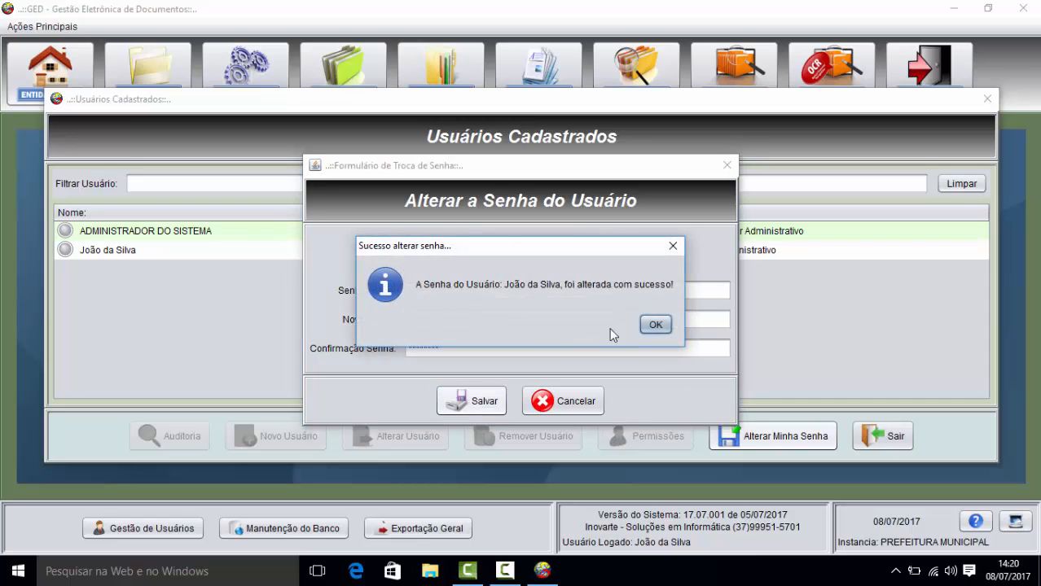
click(651, 324)
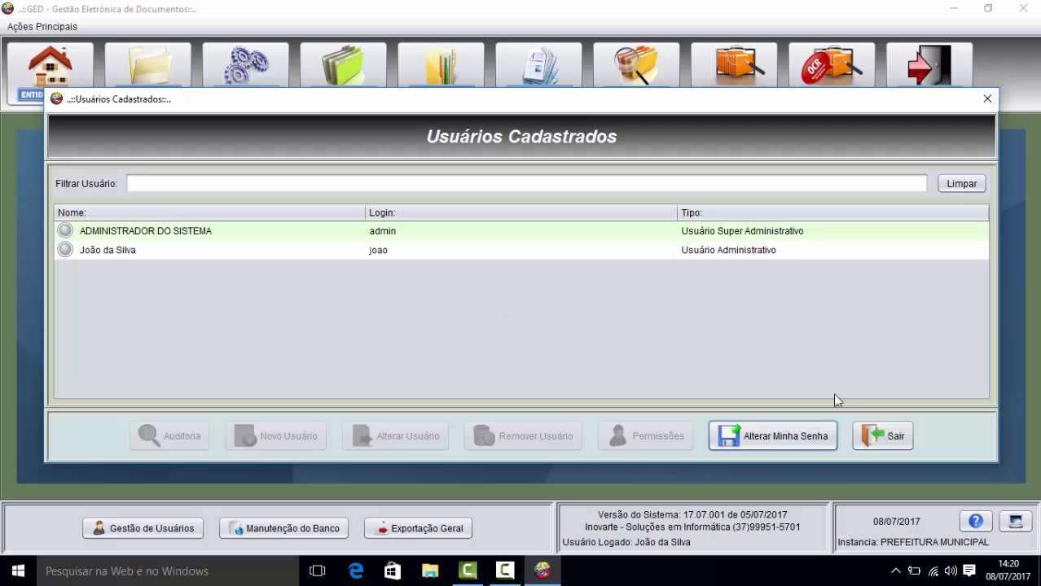
Step: Close the Usuários Cadastrados list and show the Entidades list
click(881, 432)
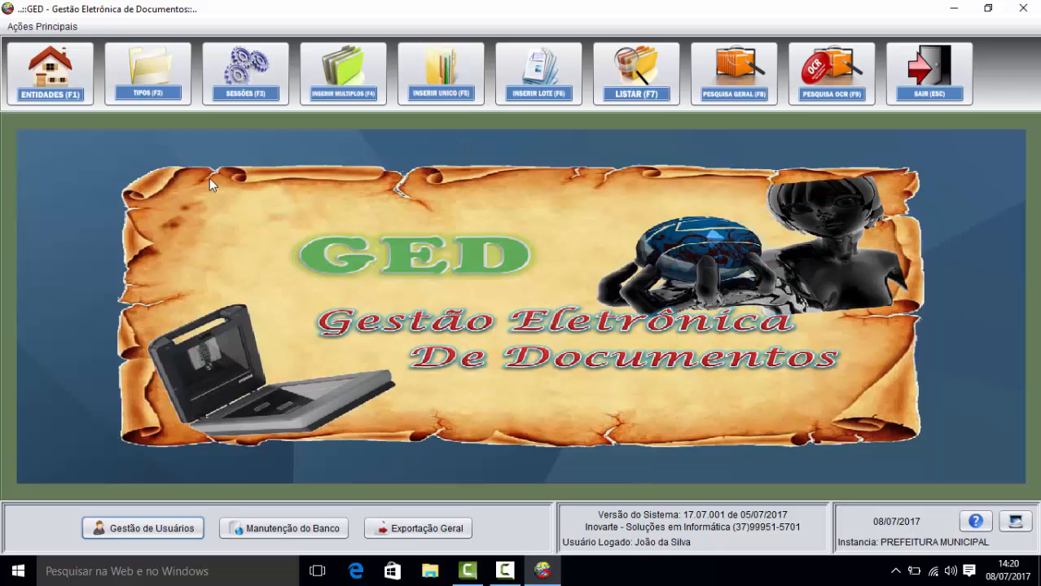
click(66, 91)
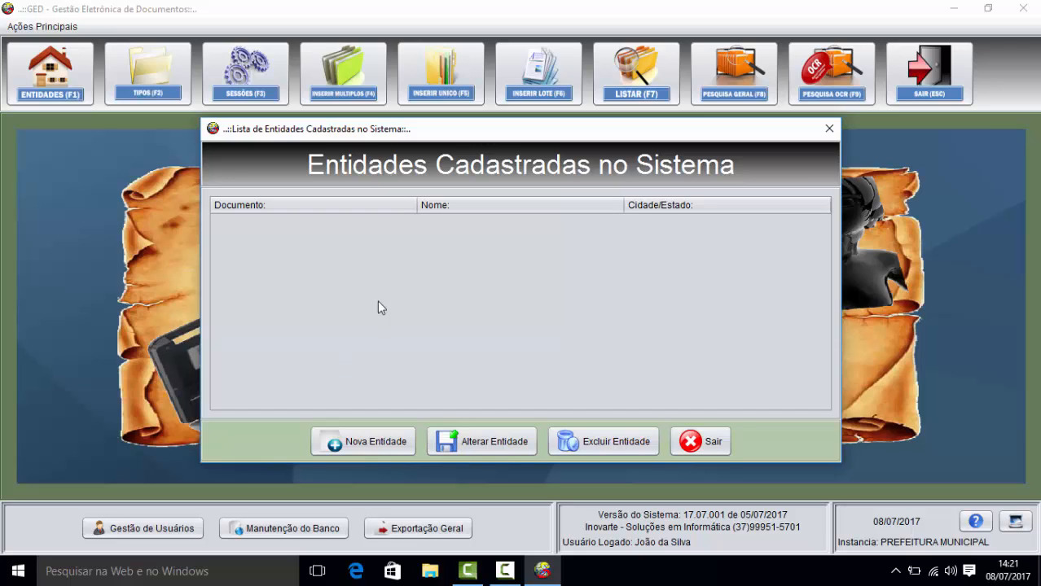
Step: Start a new entity with document type CNPJ, its CNPJ number and name PREFEITURA ALFA
click(366, 442)
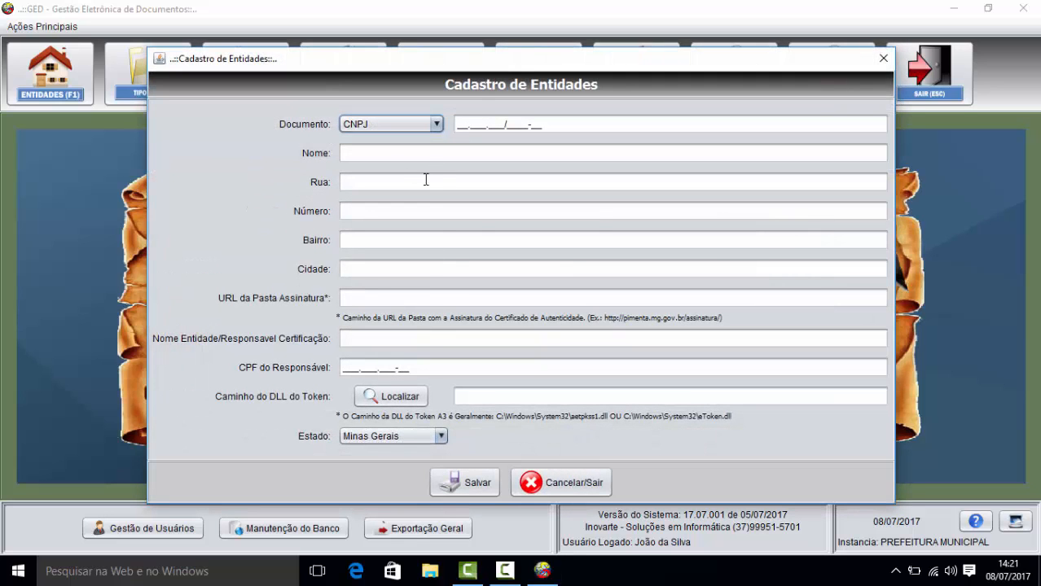
click(434, 127)
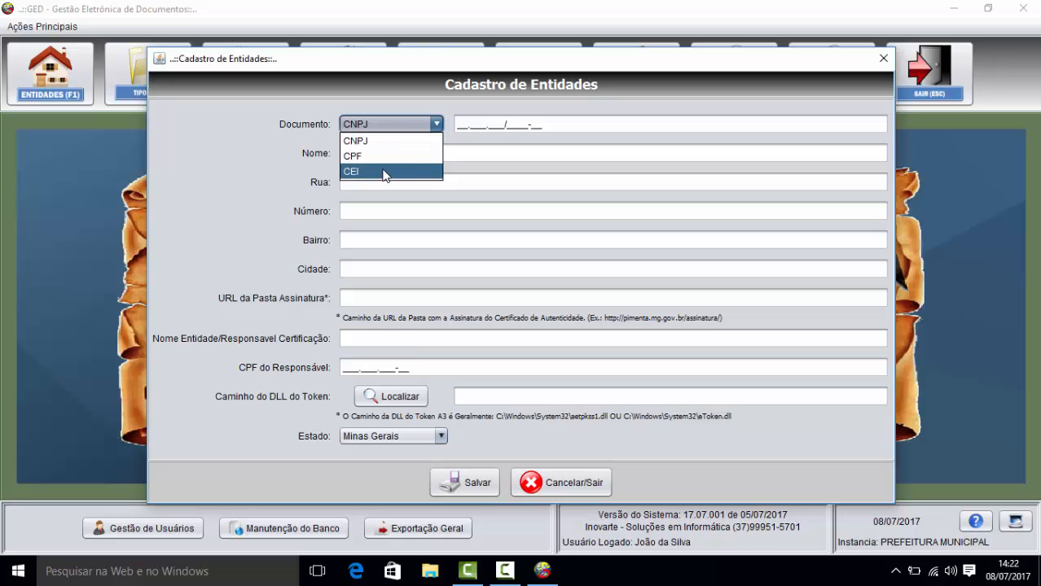
click(457, 124)
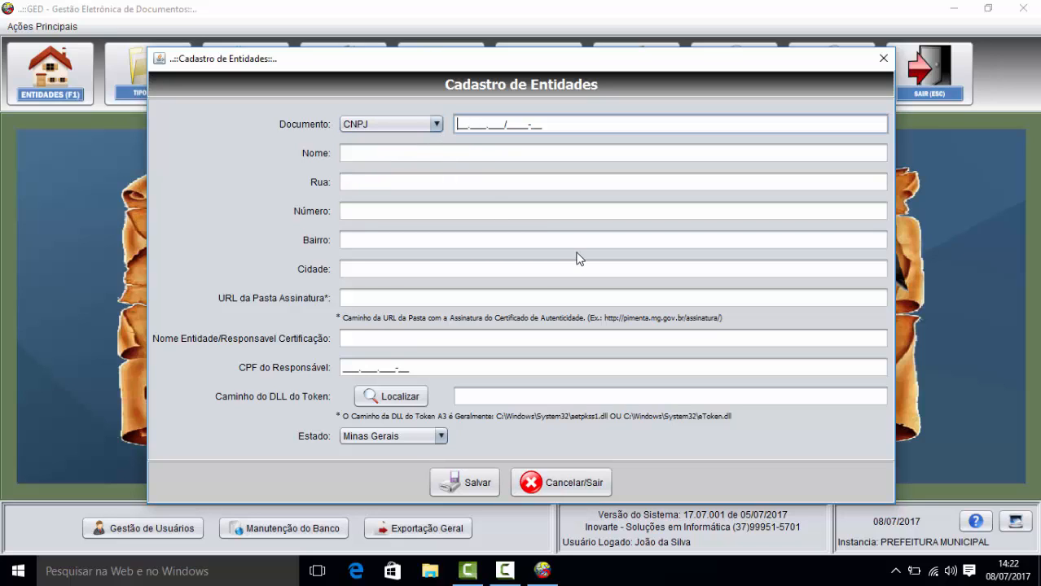
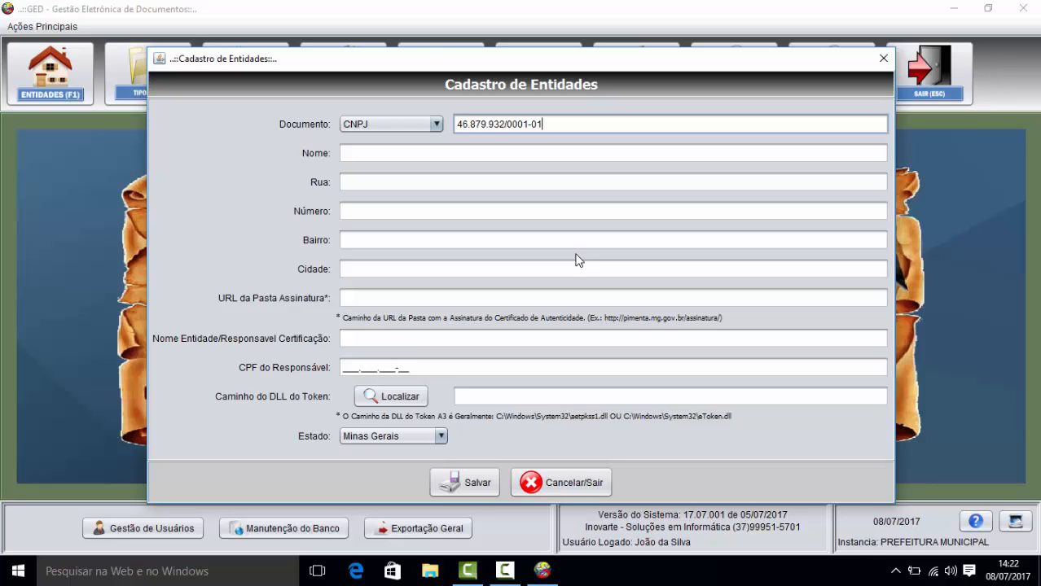
key(Tab)
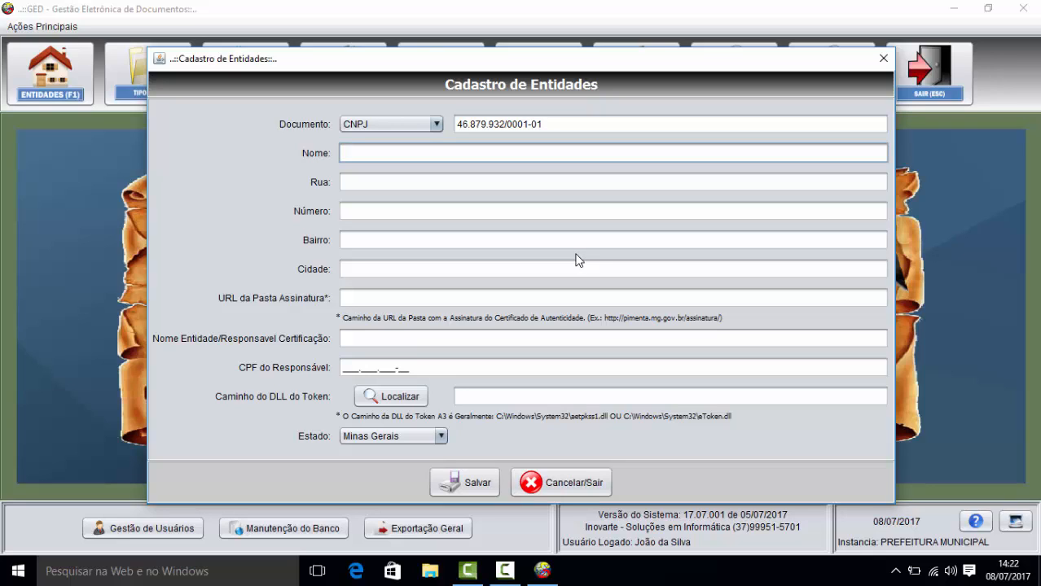
text(PREFEITURA ALFA)
key(Tab)
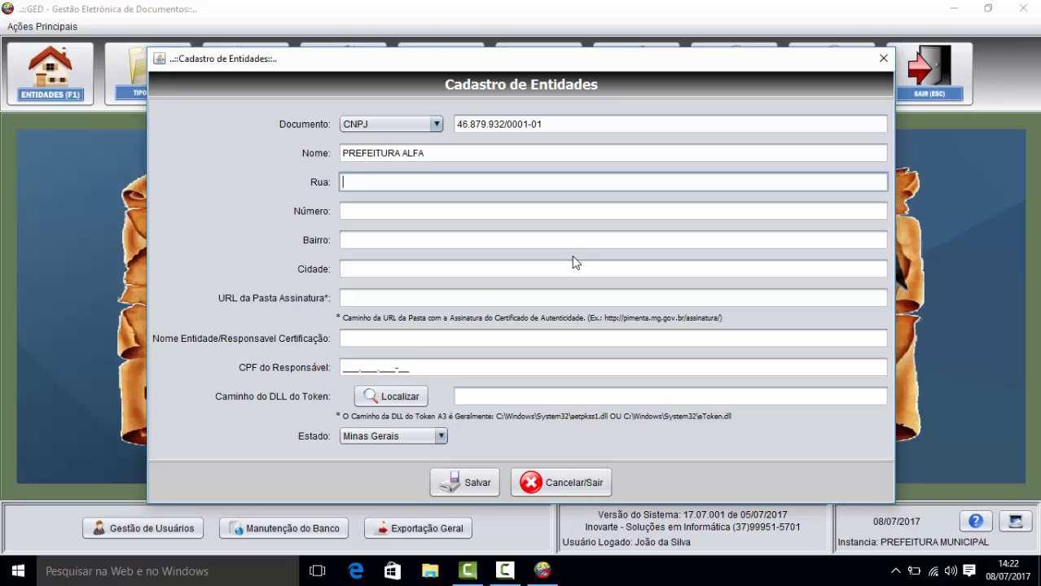
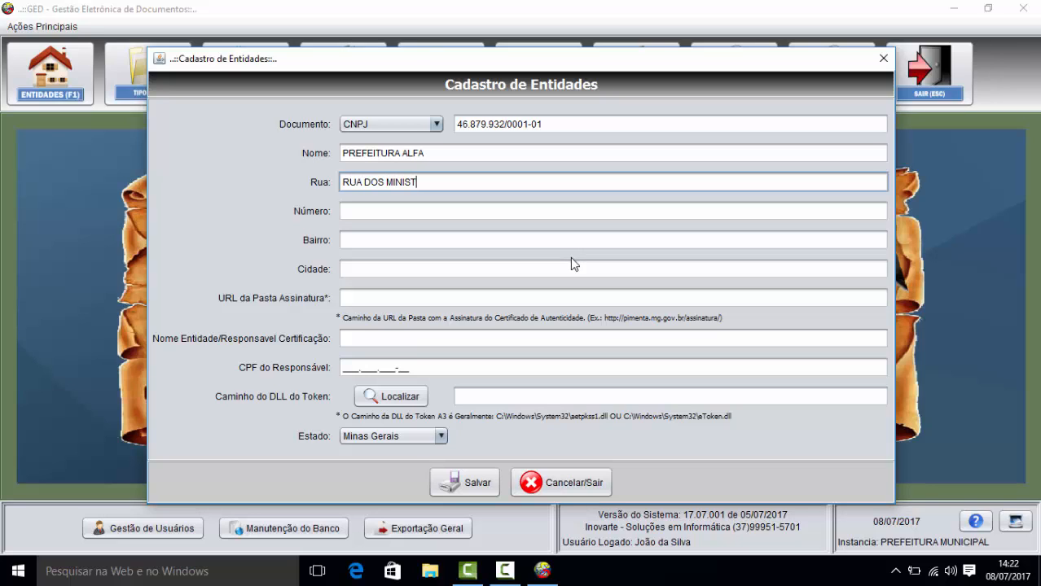
key(Tab)
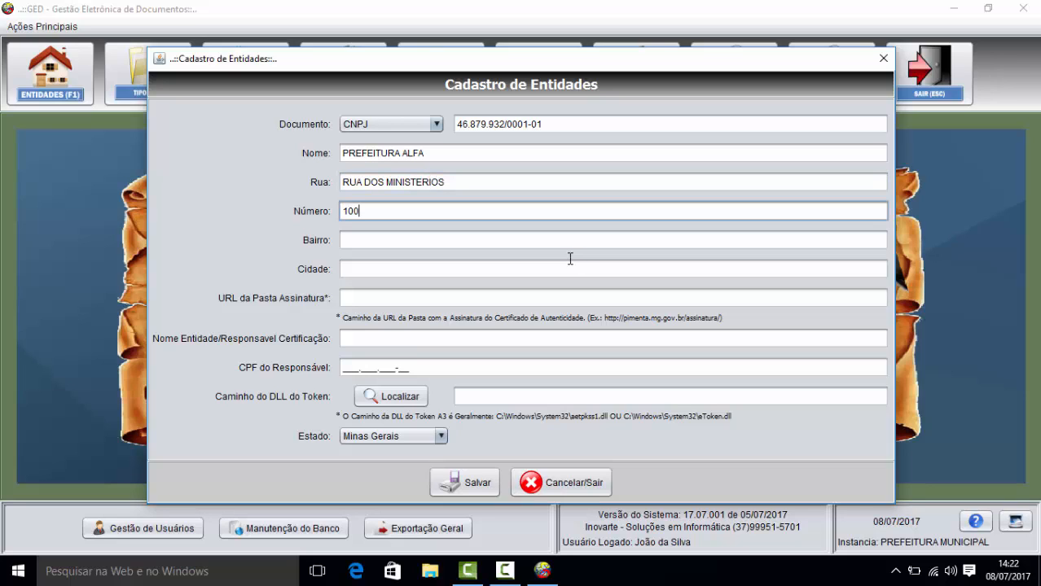
key(Tab)
text(C)
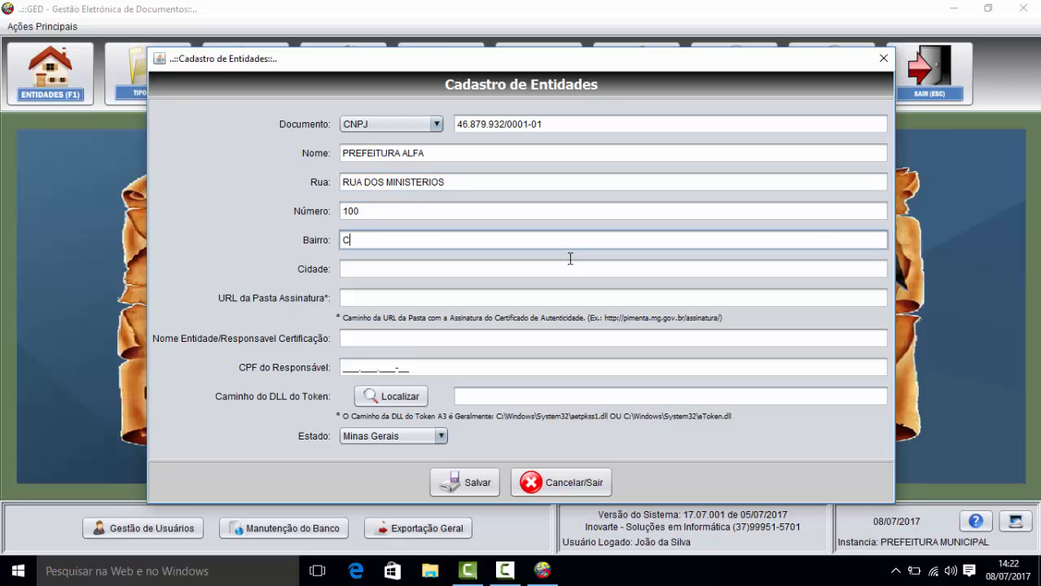
text(ENTRO)
key(BackSpace)
text(RO)
key(Tab)
text(BELO HORI)
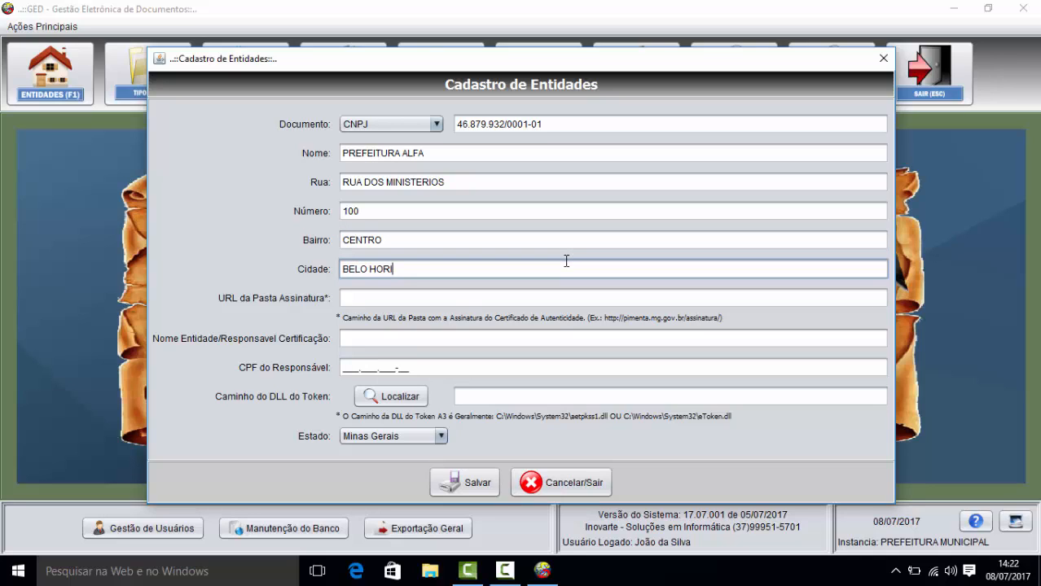
text(ZONTE)
key(Tab)
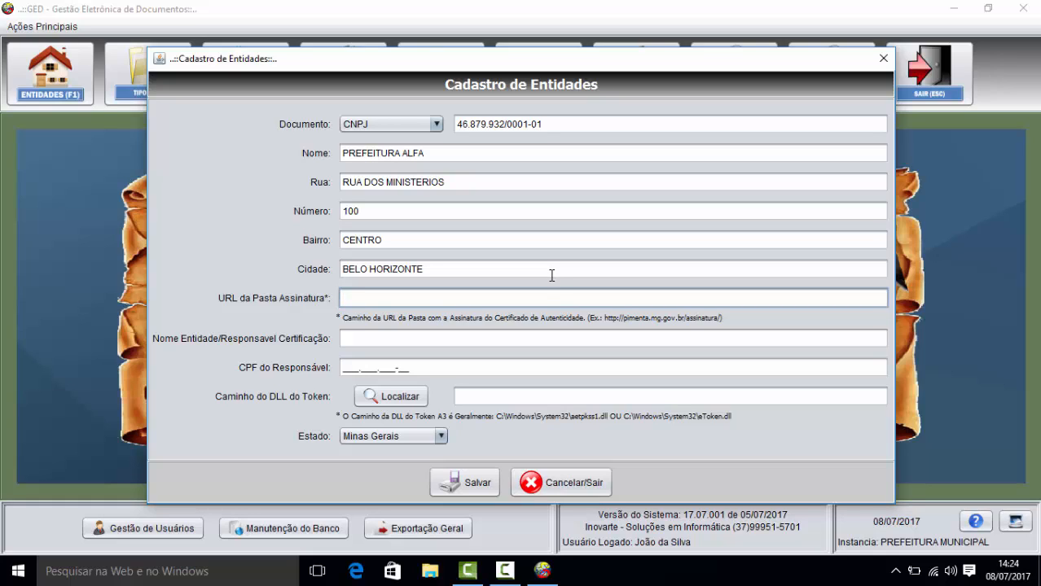
text(http://pimenta.mg.gov.br)
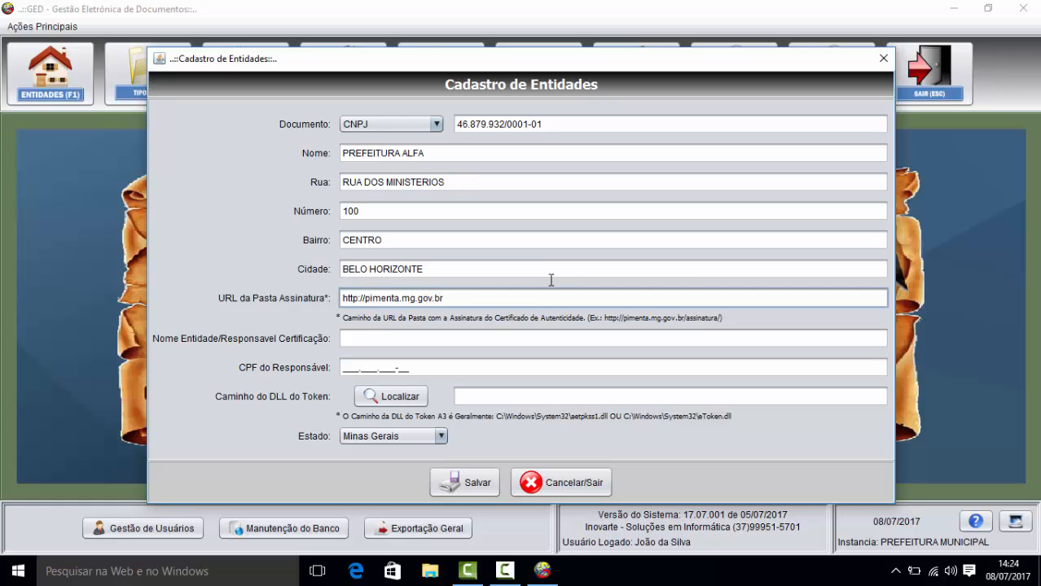
text(/assinatura/)
key(Tab)
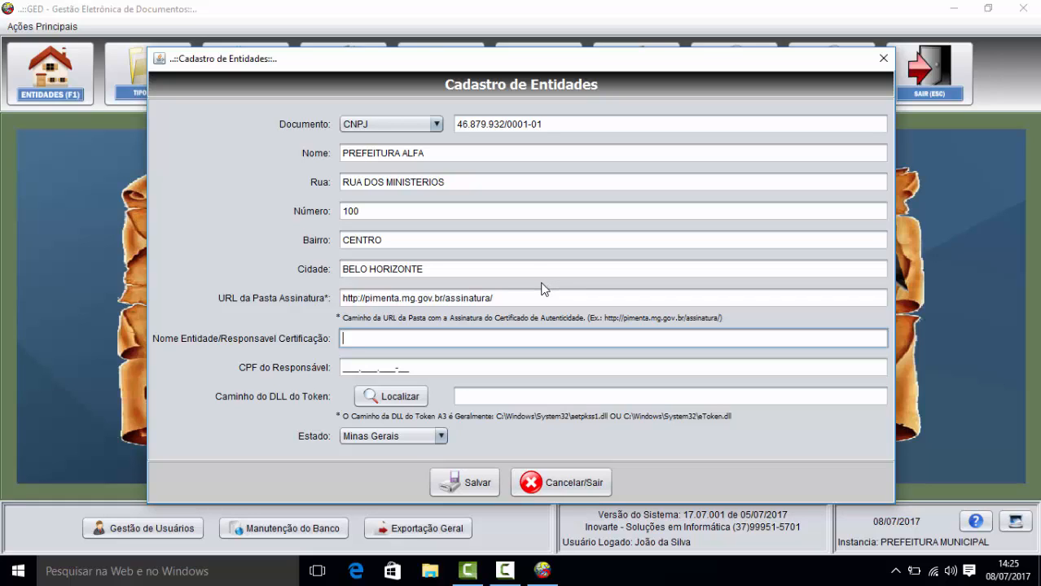
Step: Enter MUNICIPIO DE PIMENTA as the certification responsible name
text(MUNICIPIO DE PIMENTA)
key(Tab)
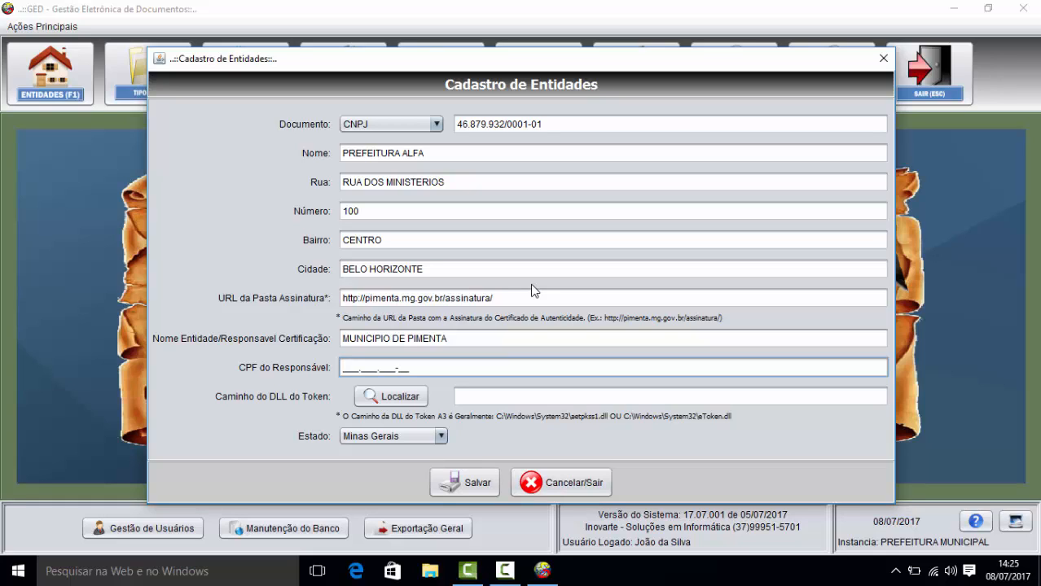
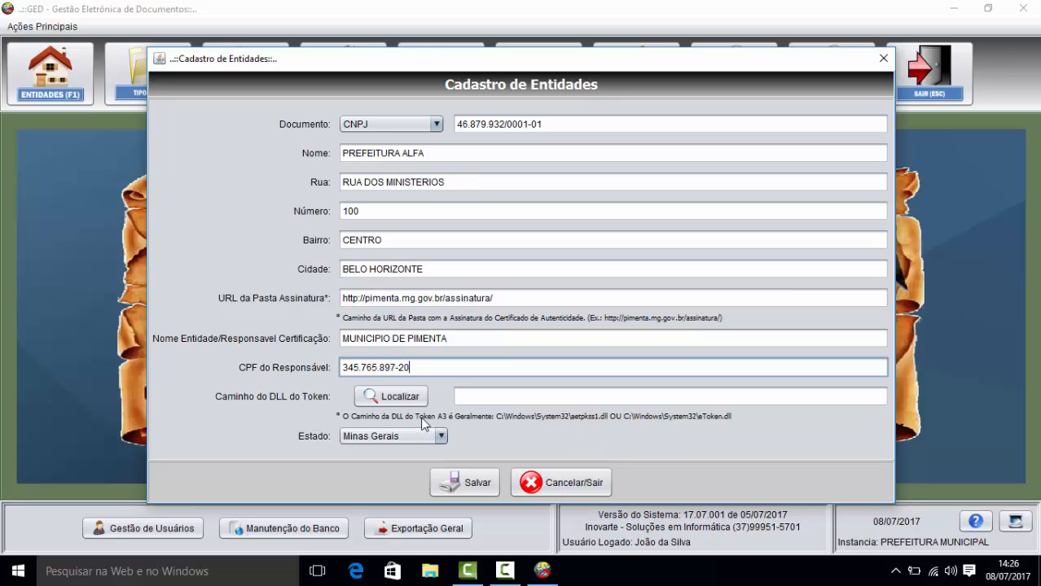
Step: Open the hidden taskbar icons, then dismiss the popup covering the entity form
click(896, 573)
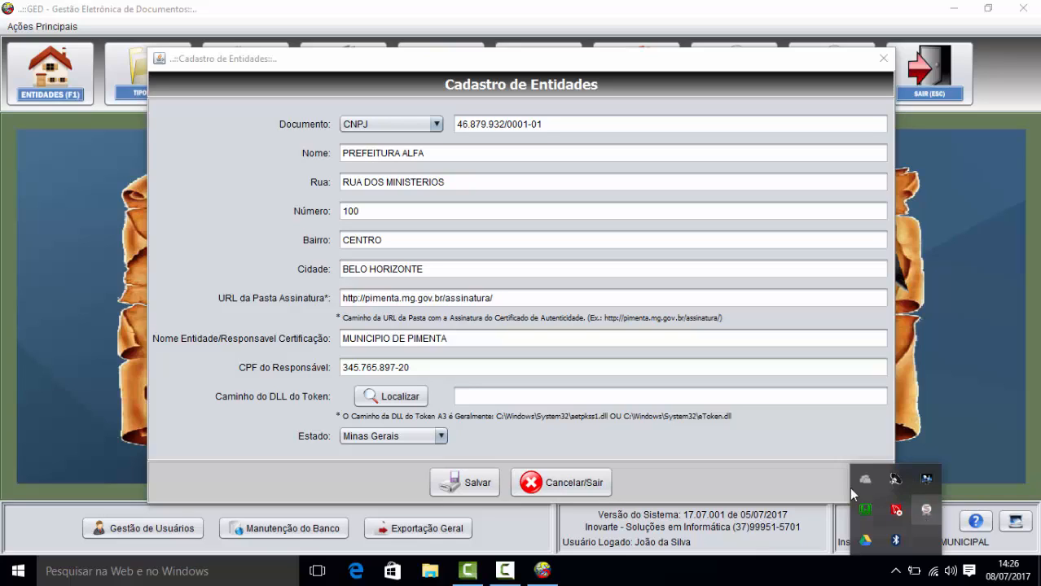
click(385, 401)
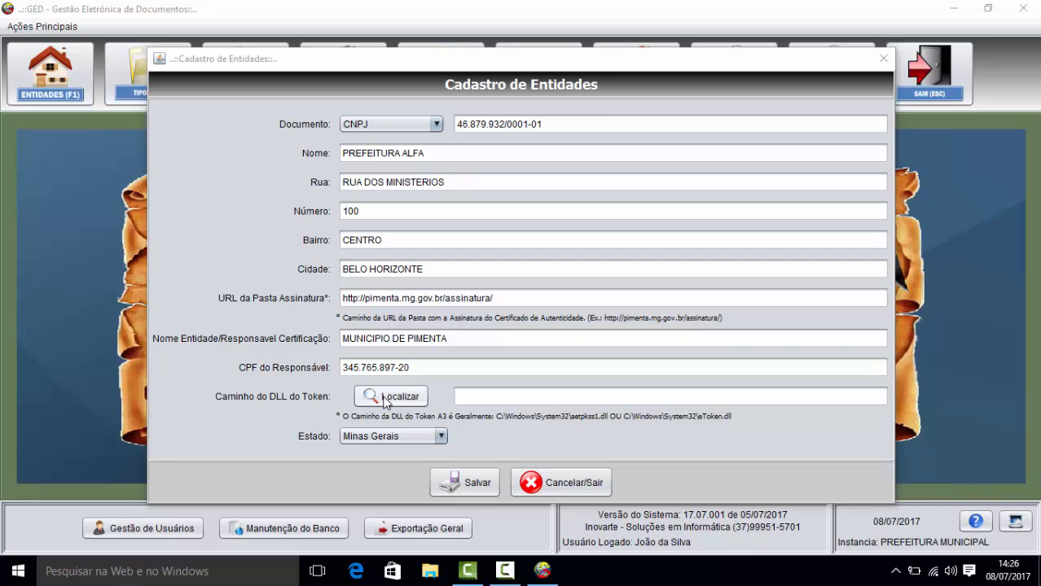
Step: Browse the token DLL file dialog to C:\Windows\System32
click(385, 399)
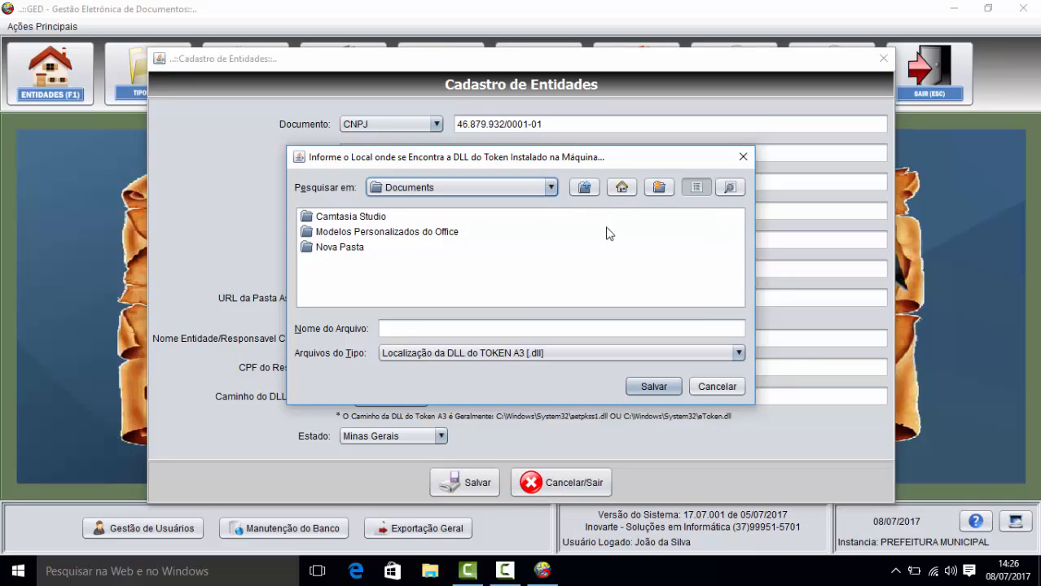
click(552, 188)
scroll(556, 243, up, 2)
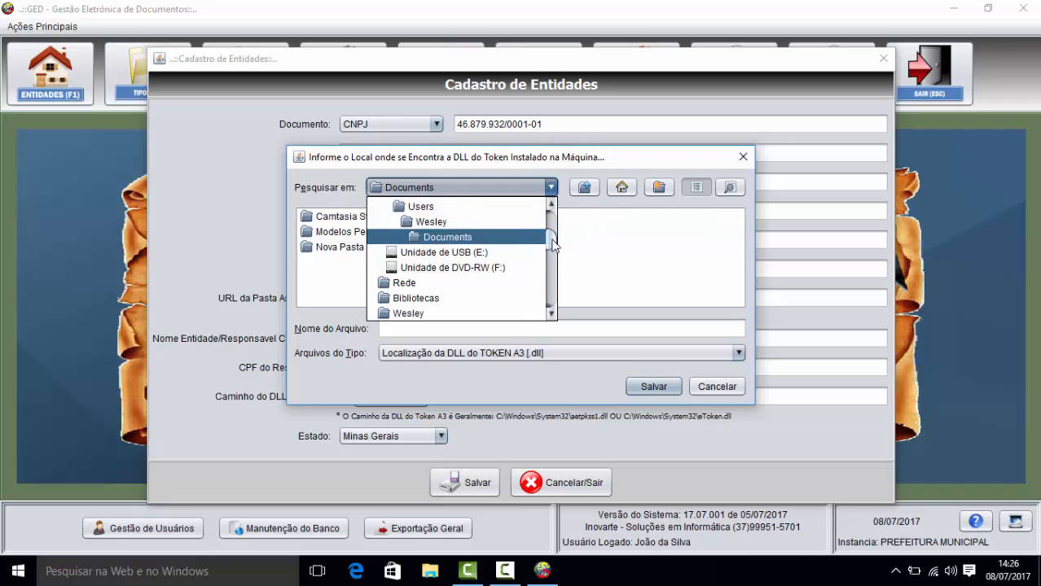
click(477, 245)
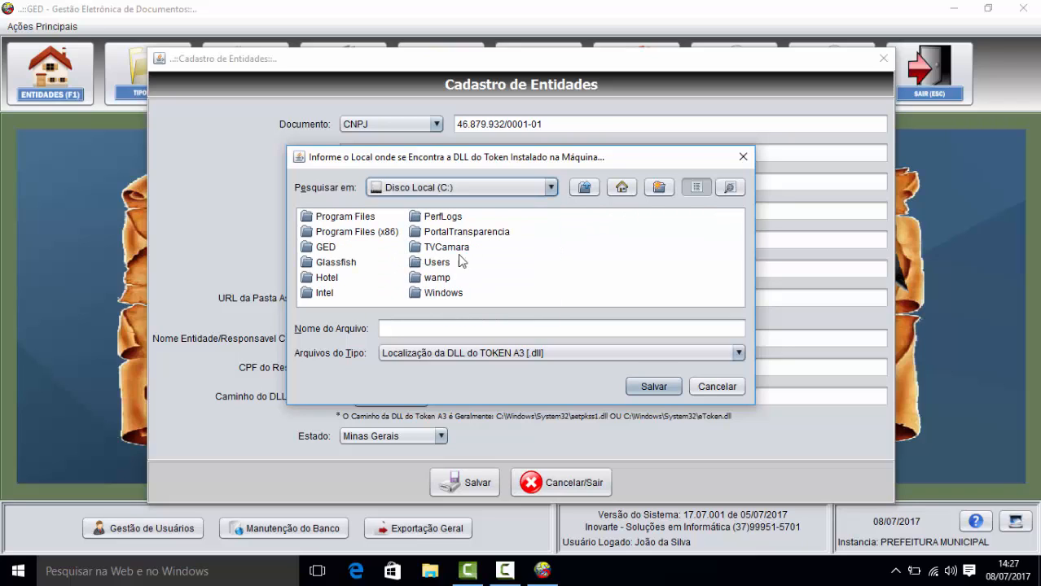
click(439, 293)
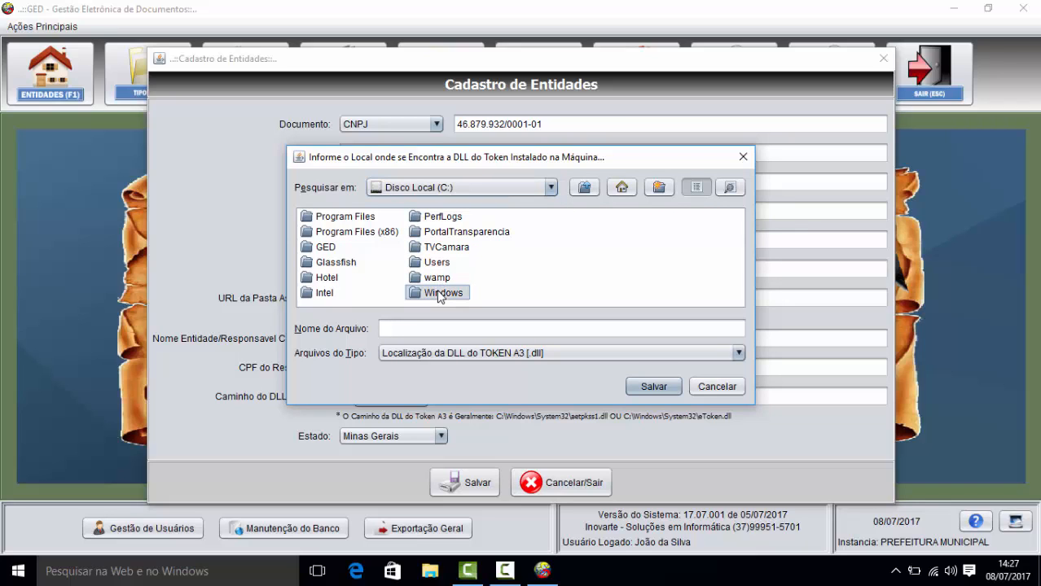
double_click(414, 293)
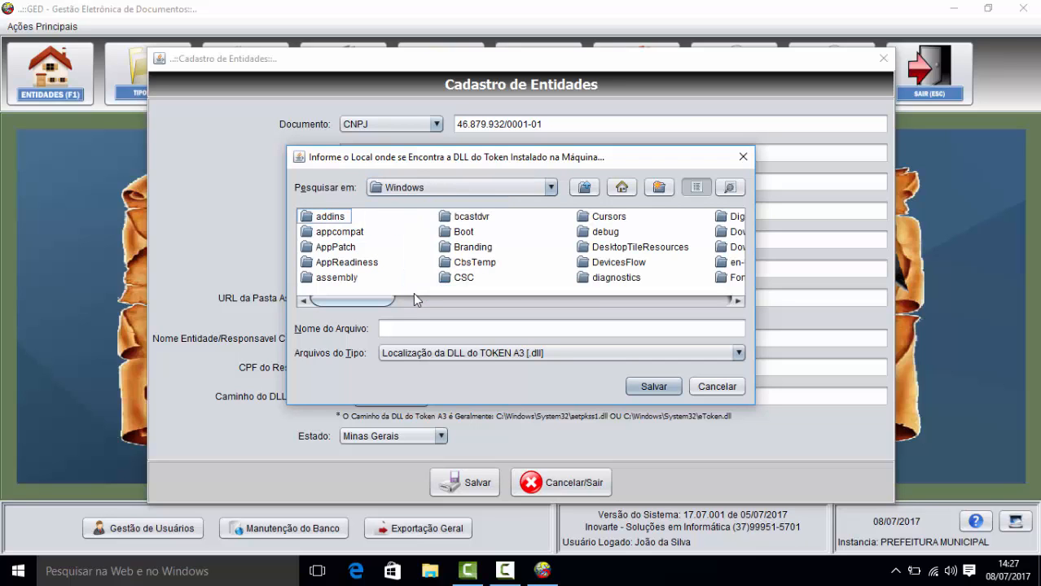
drag(388, 303, 633, 302)
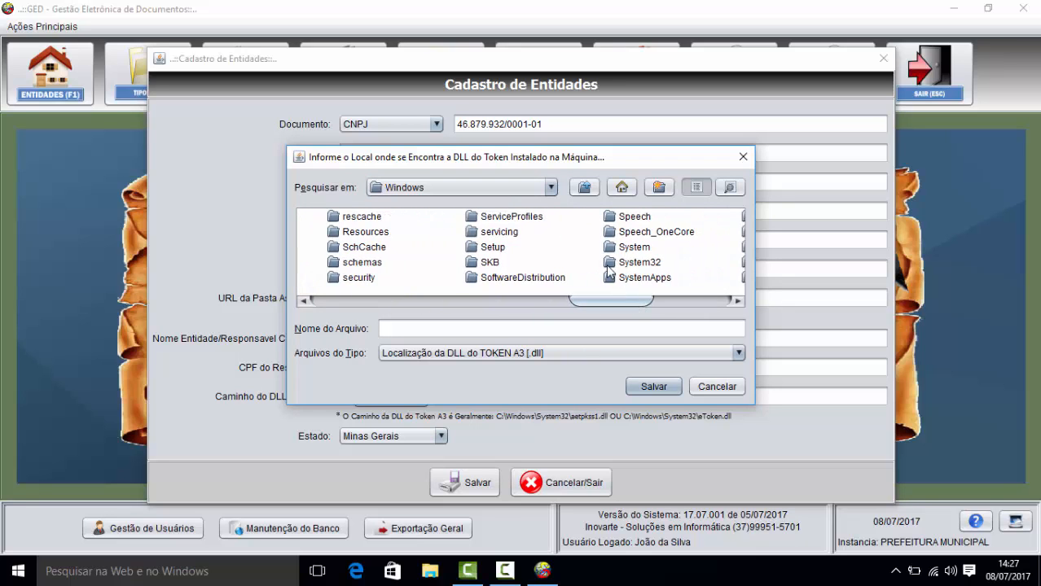
click(608, 264)
double_click(608, 265)
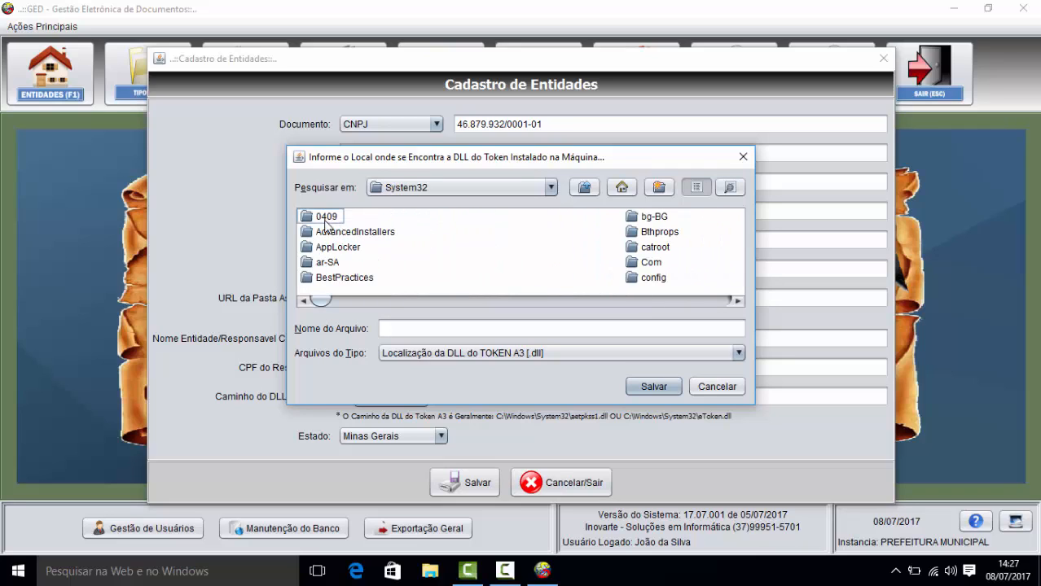
Step: Select eToken.dll as the entity's token DLL path
click(324, 221)
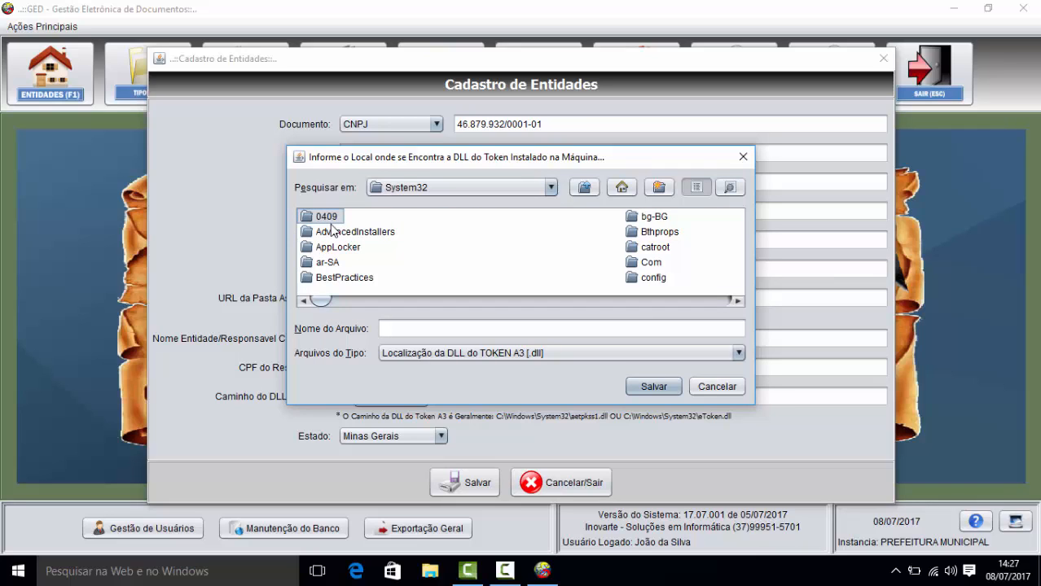
text(eto)
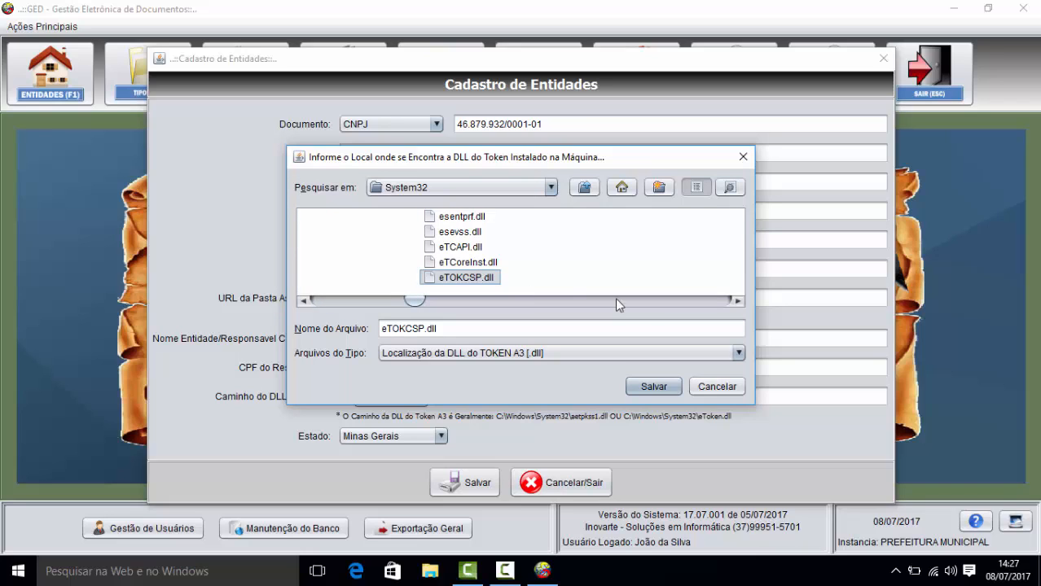
click(736, 302)
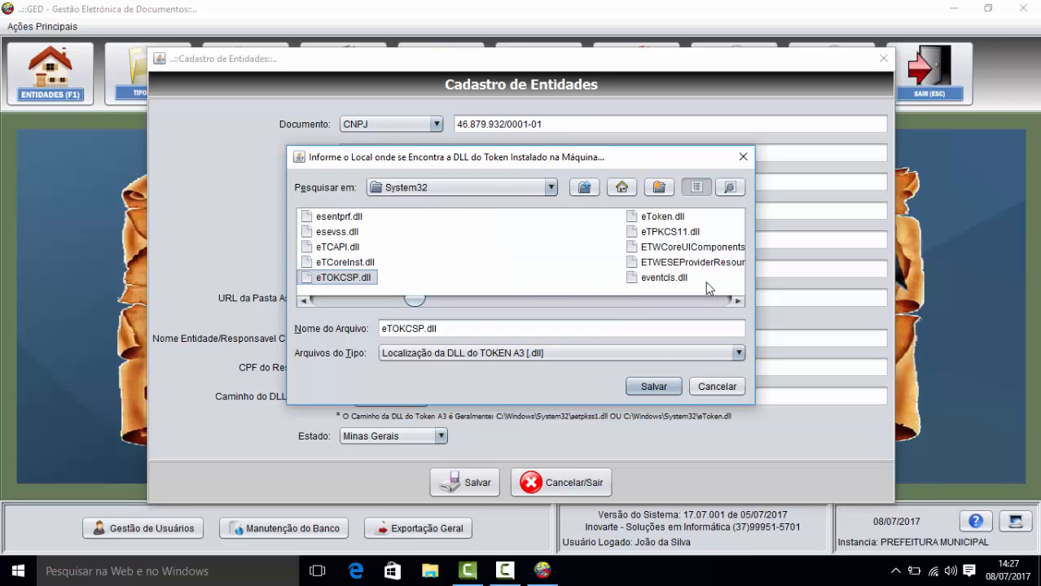
click(675, 218)
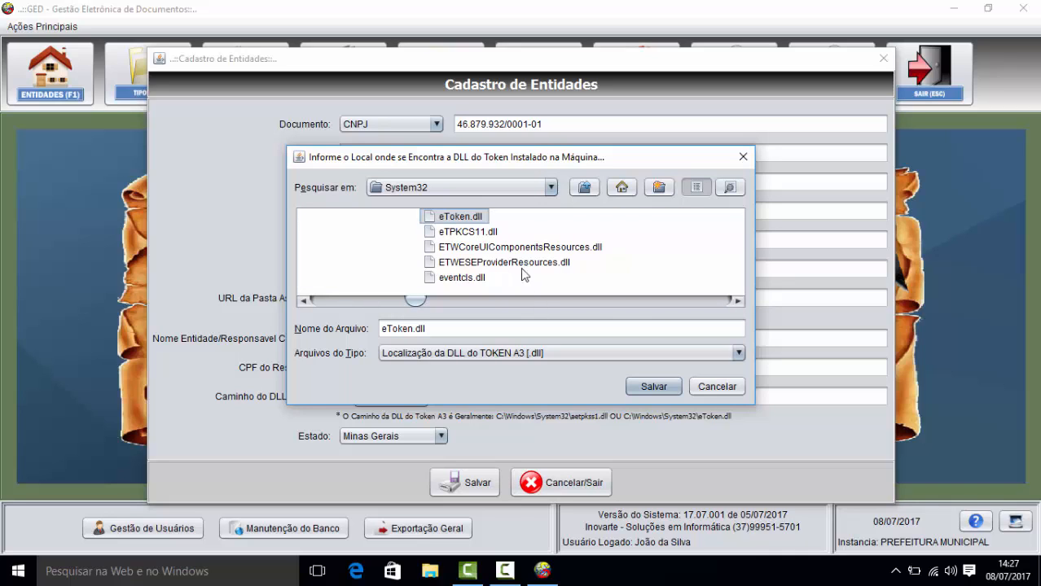
click(653, 386)
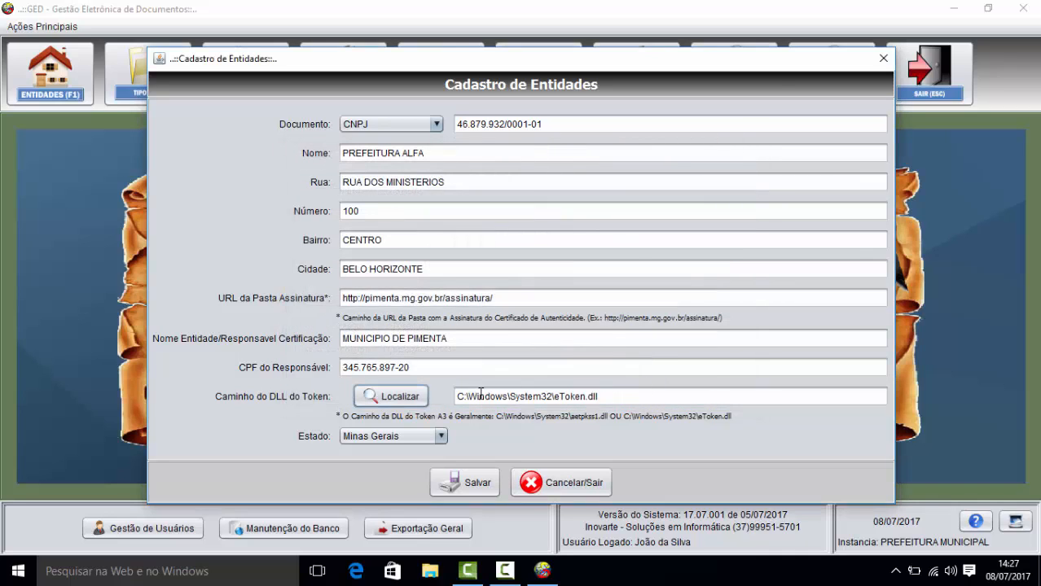
Step: Check the DLL path, keep state Minas Gerais, and save PREFEITURA ALFA as a new entity
drag(457, 397, 635, 403)
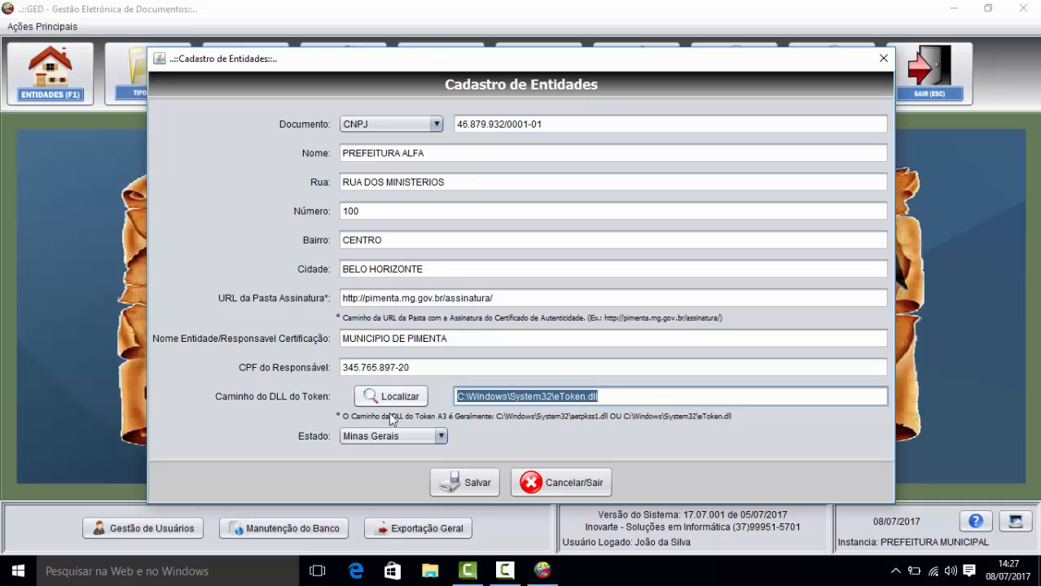
click(442, 438)
click(438, 435)
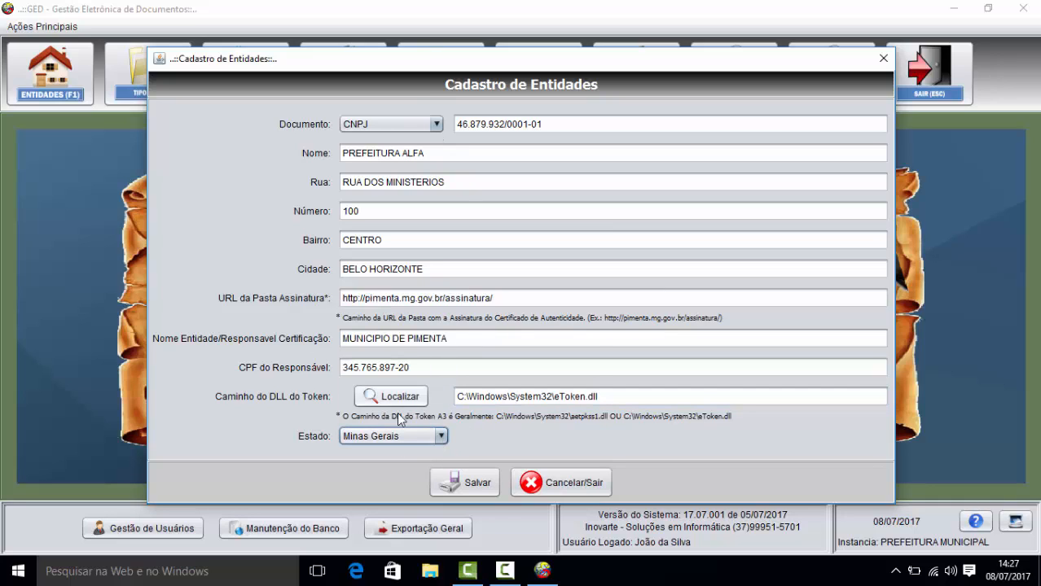
click(481, 486)
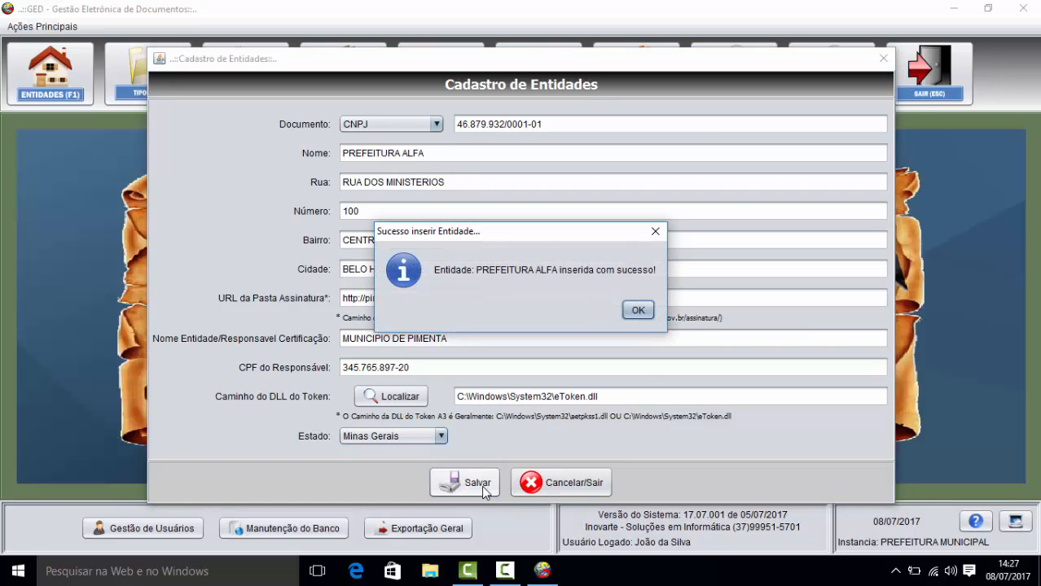
click(638, 311)
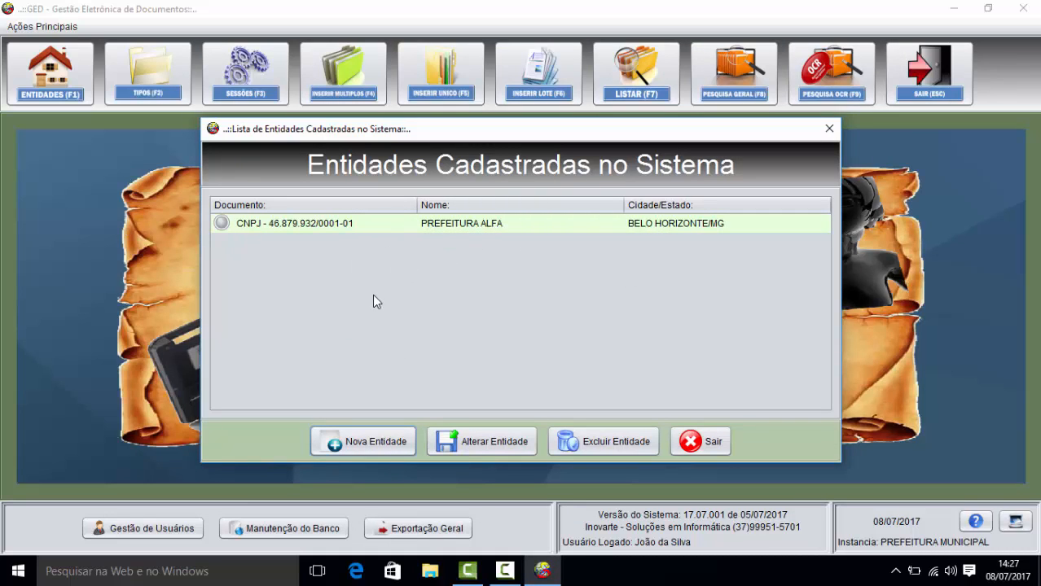
Step: Change PREFEITURA ALFA's street number from 100 to 1001 and save the update
click(361, 233)
click(503, 440)
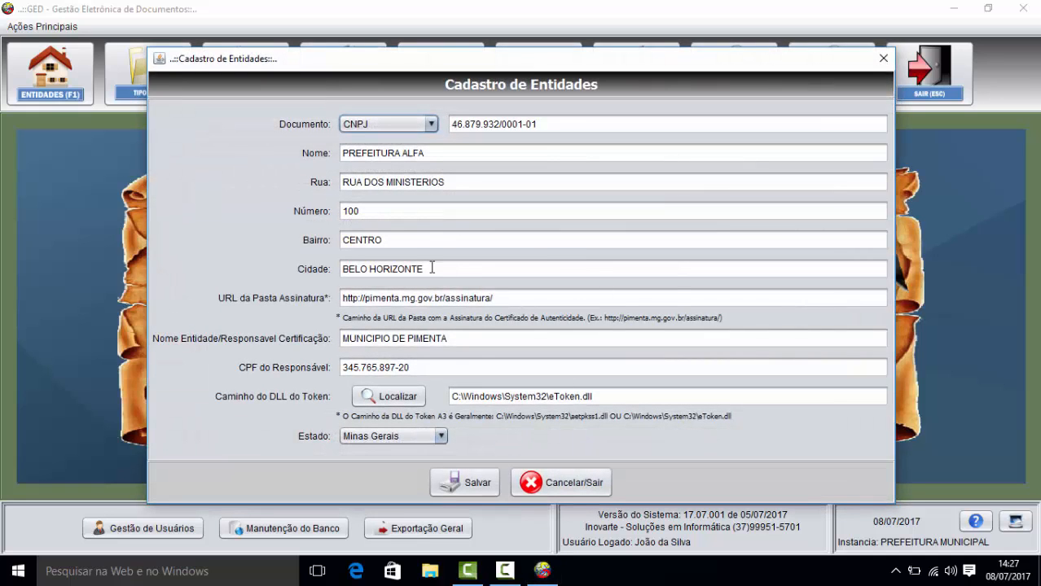
click(380, 211)
text(1)
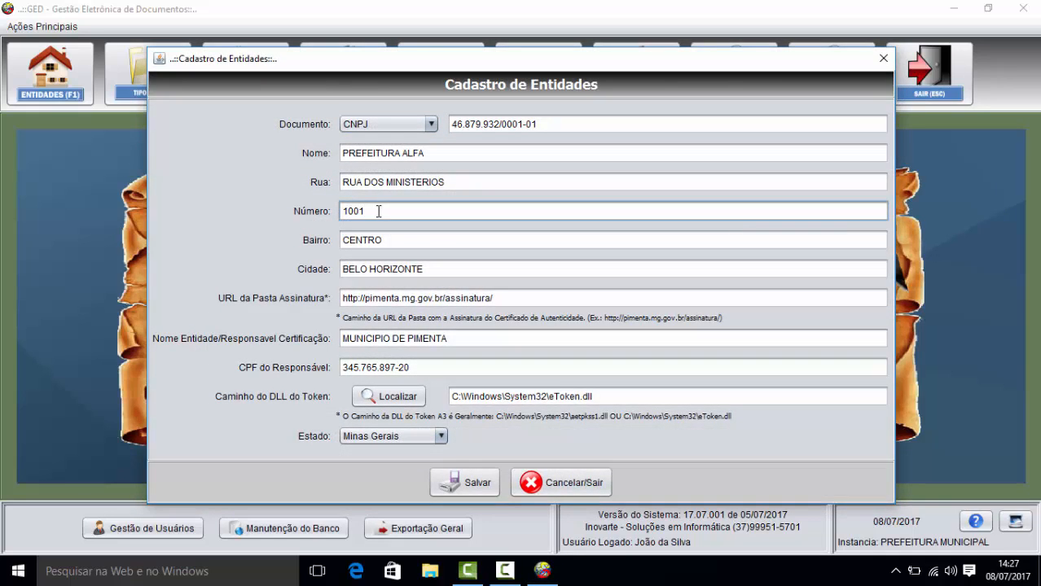
click(493, 485)
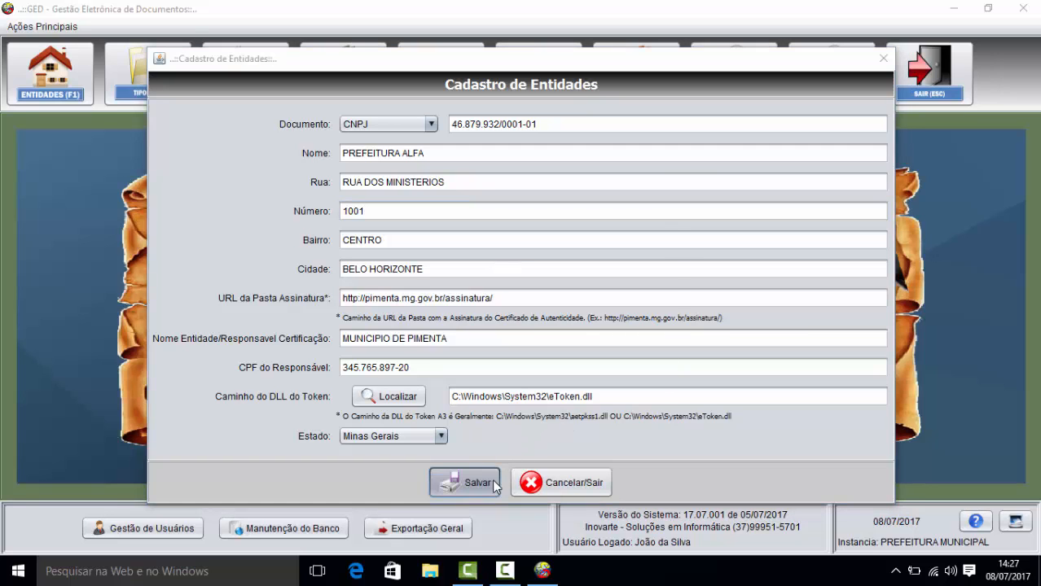
click(644, 310)
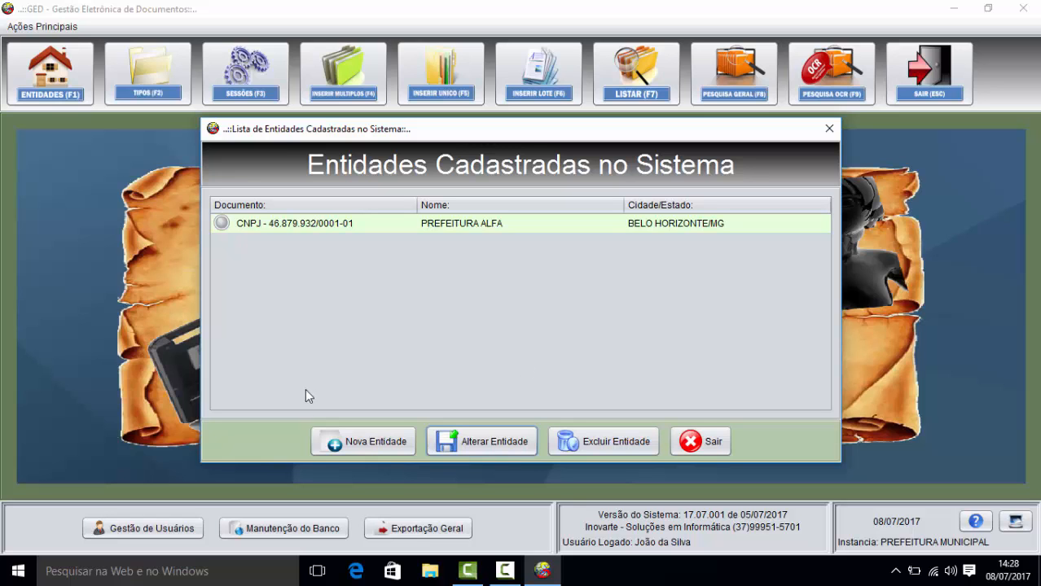
click(360, 444)
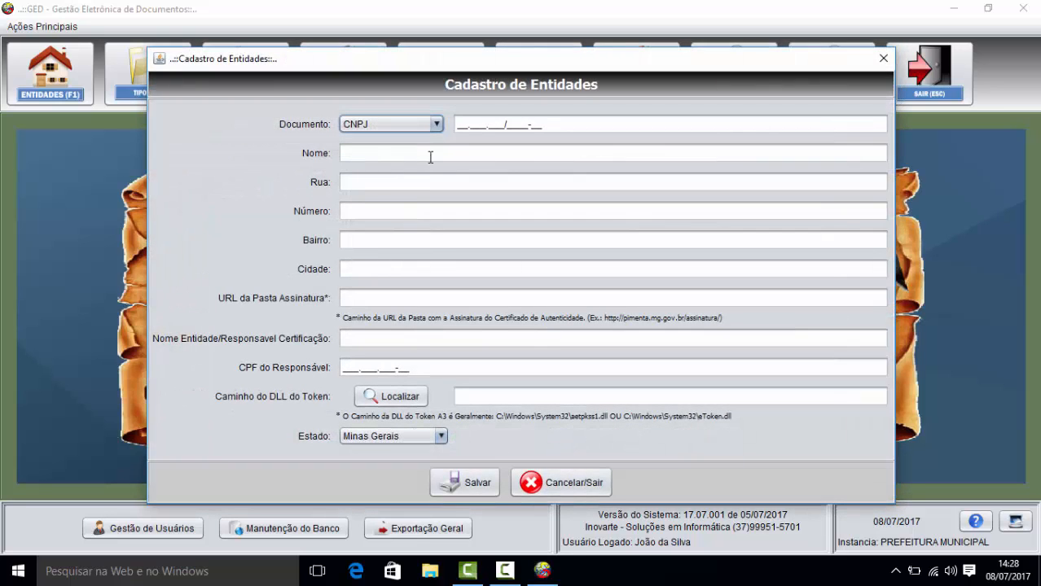
Step: Enter the new entity's CNPJ and the name CAMARA BETA
click(459, 126)
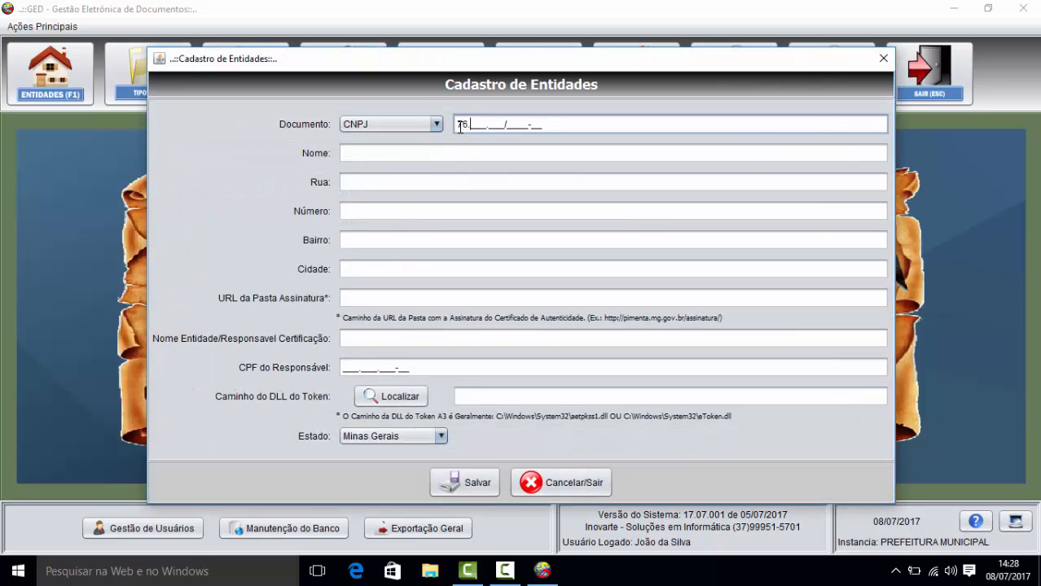
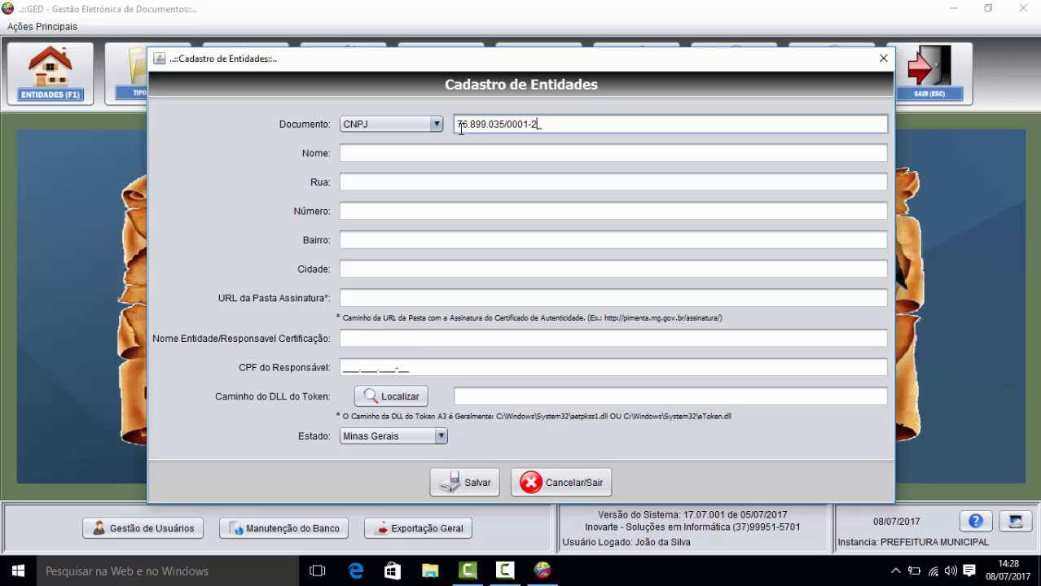
key(Tab)
text(CAMARA BEA)
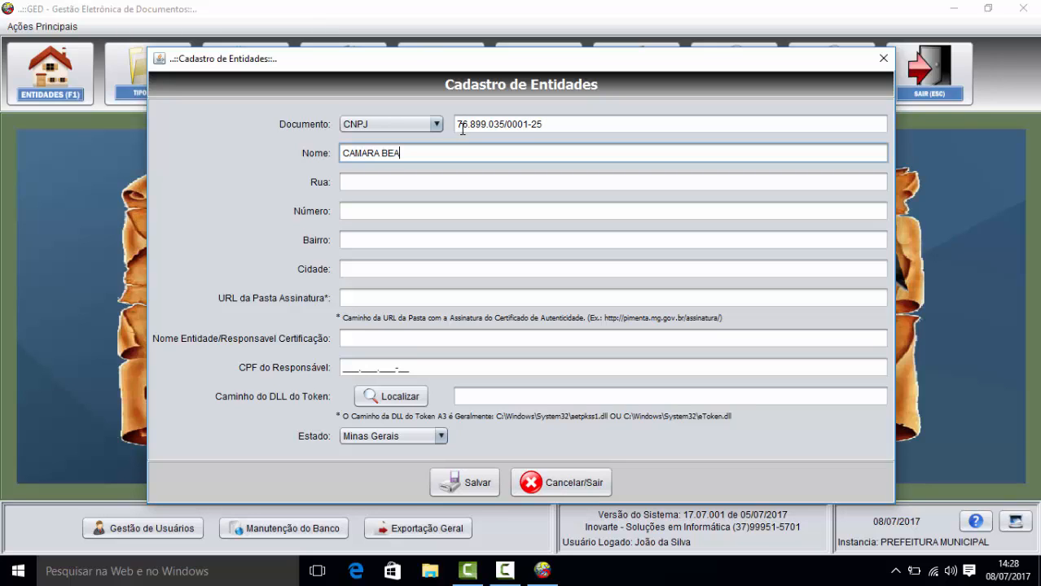
key(BackSpace)
text(TA)
key(Tab)
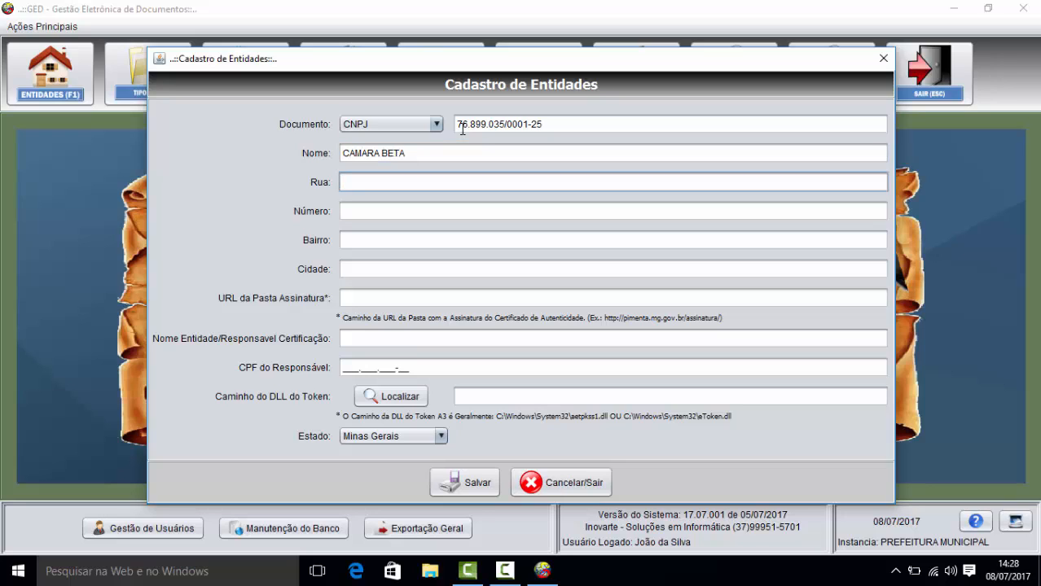
key(Tab)
key(Tab)
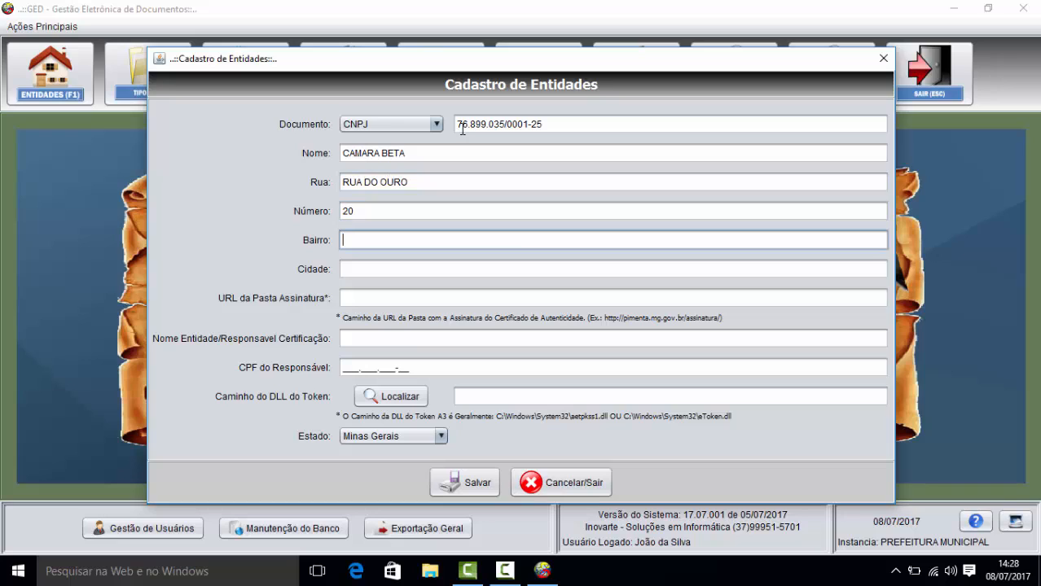
text(ELDORADO)
key(Tab)
text(FORMIGA)
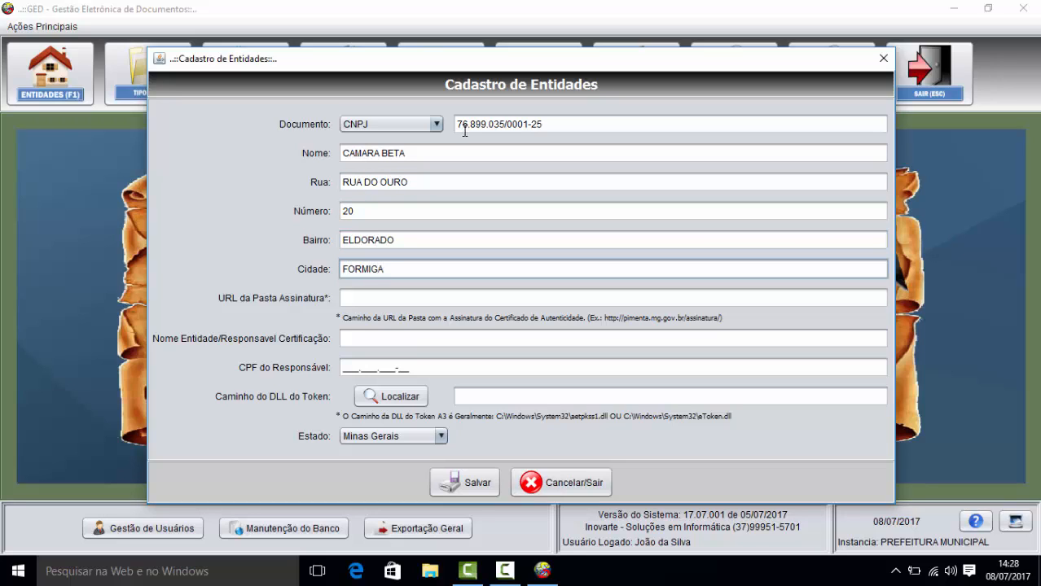
key(Tab)
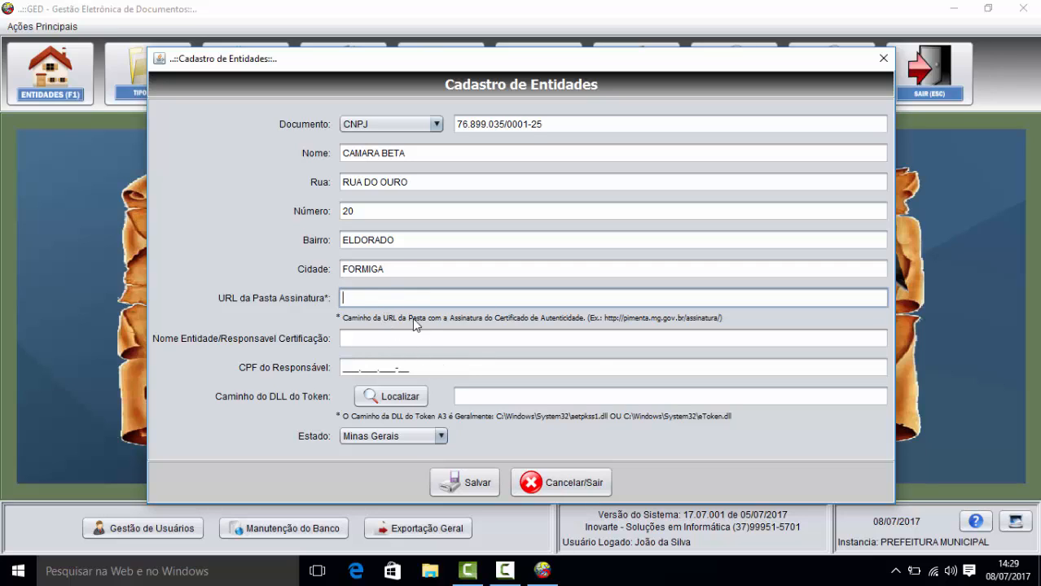
click(475, 480)
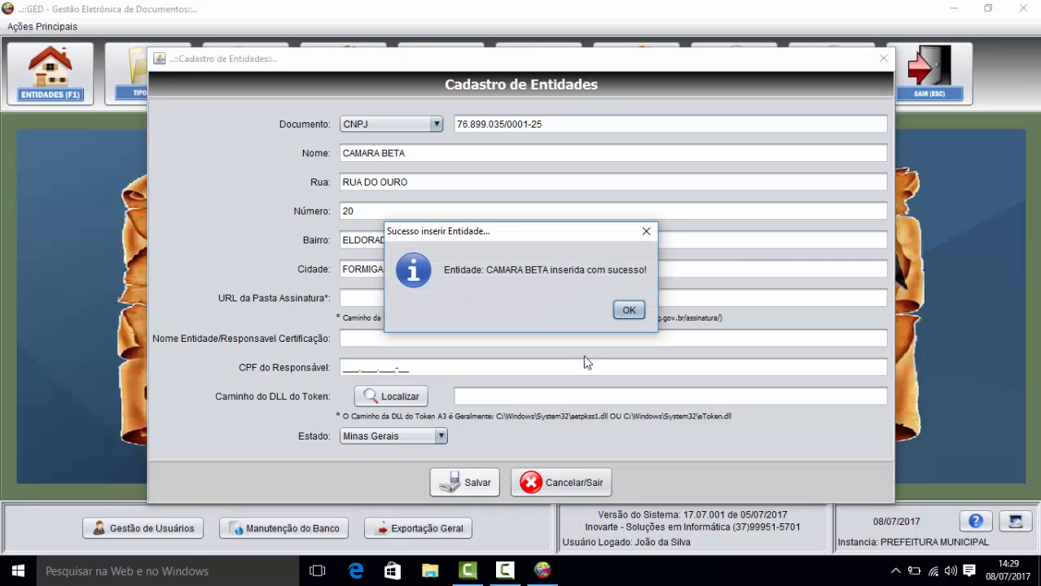
Step: Start a new CEI-type entity with its CEI number and the name CONTABILIDADE GAMA
click(628, 309)
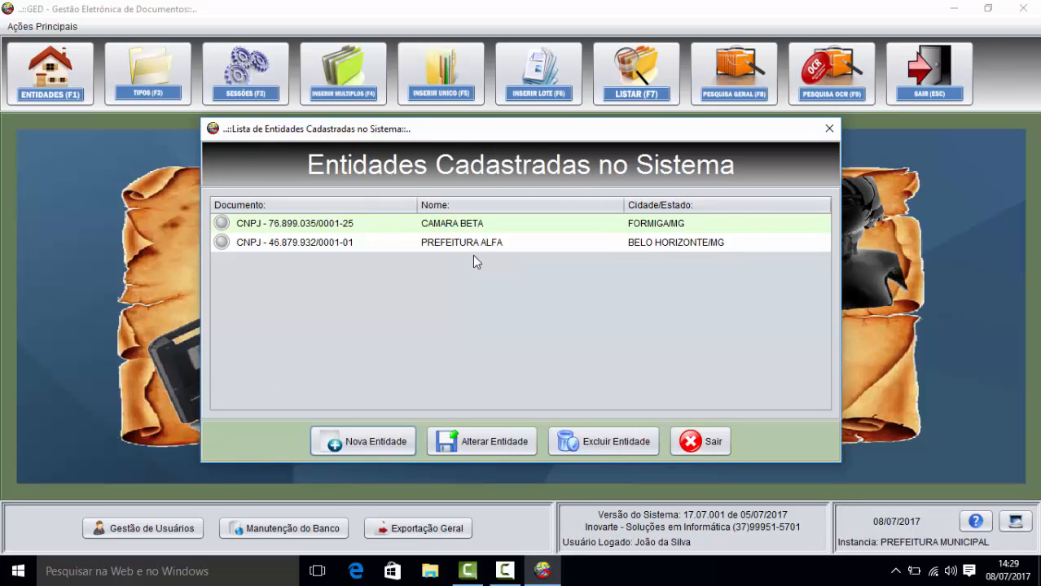
click(388, 442)
click(430, 127)
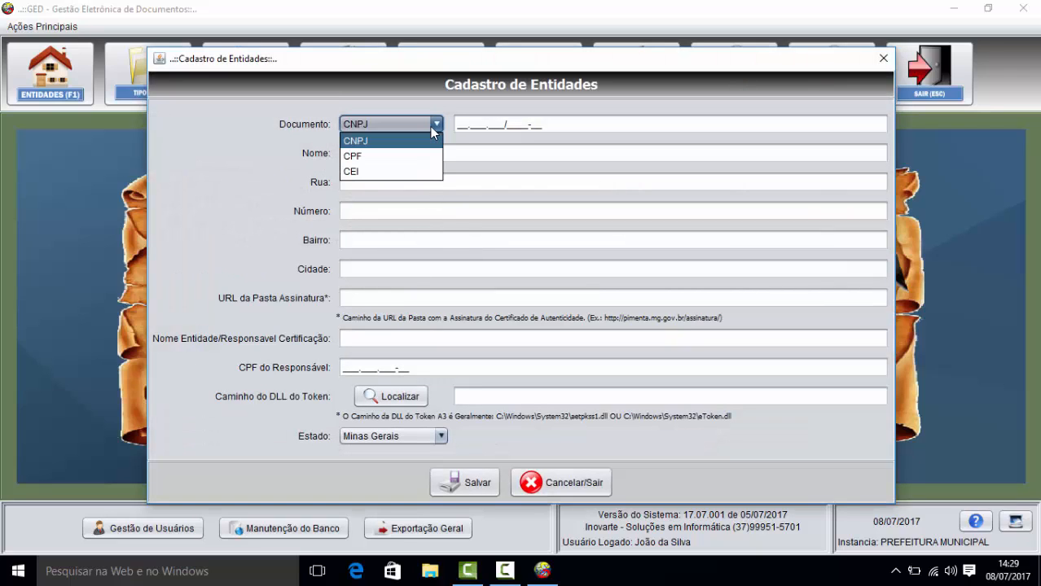
click(410, 177)
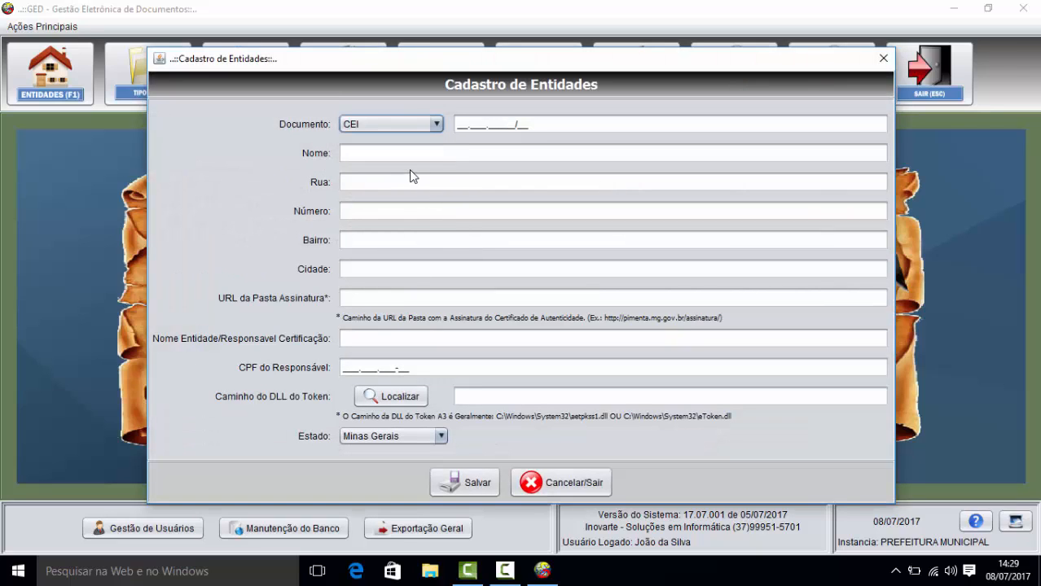
click(456, 124)
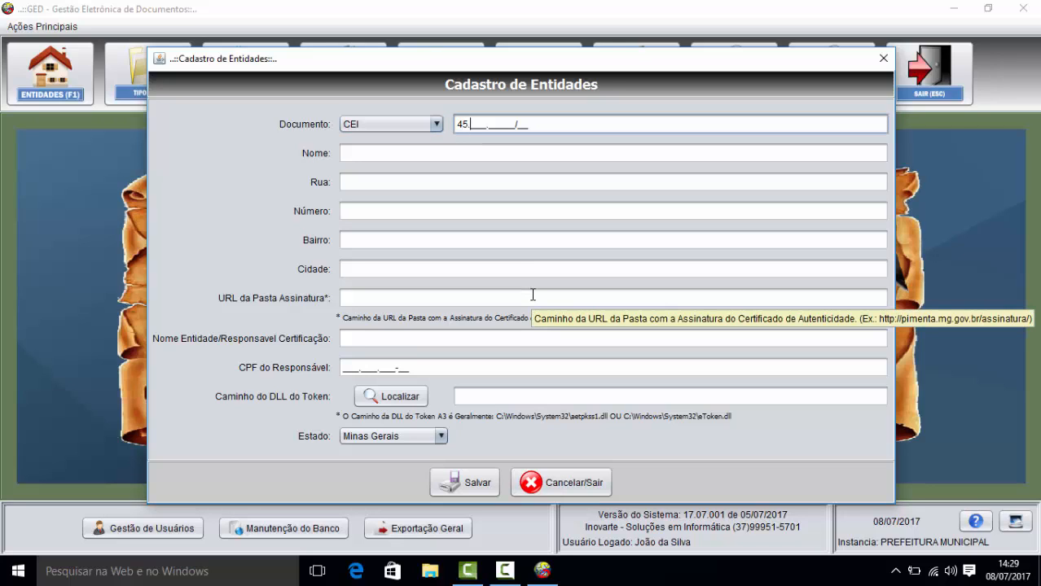
key(Tab)
text(CONB)
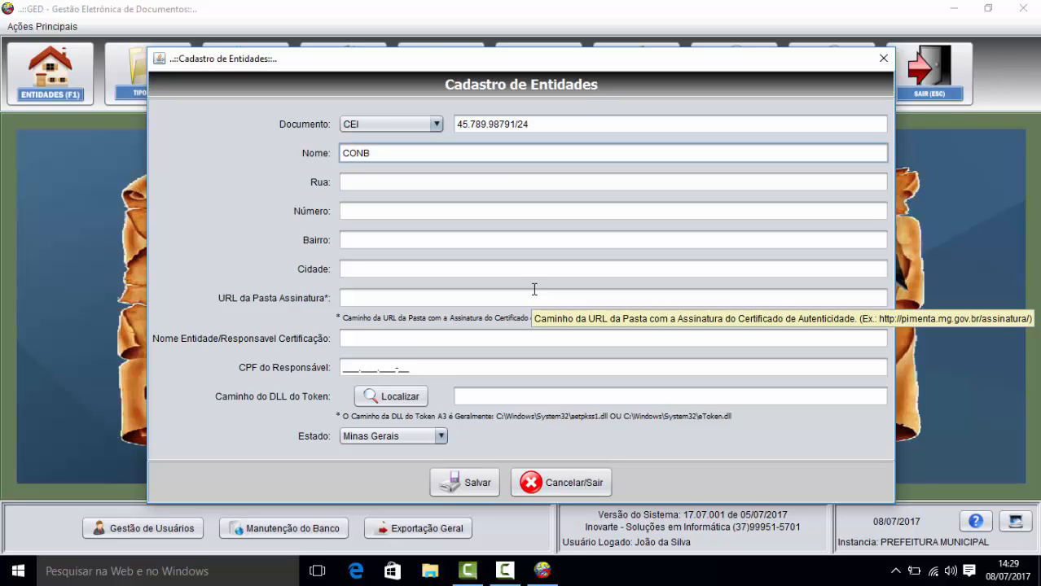
key(BackSpace)
text(TABILIDADE GAMA)
key(Tab)
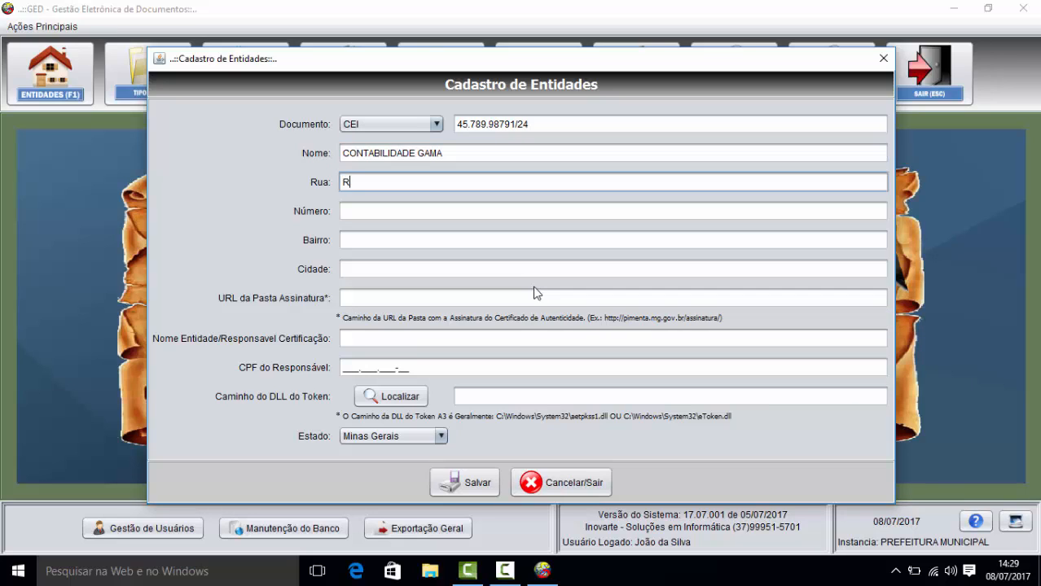
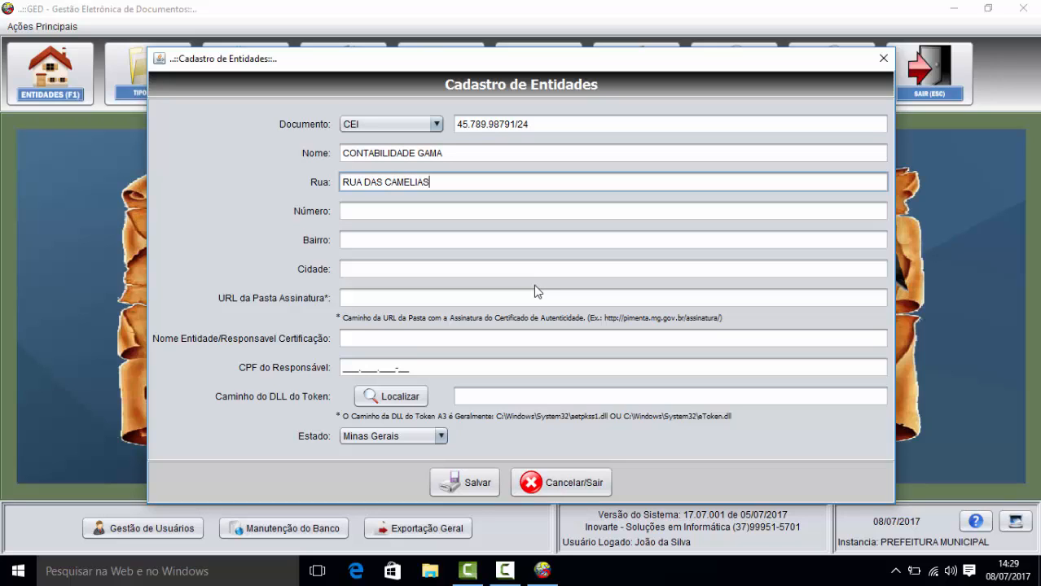
key(Tab)
key(Tab)
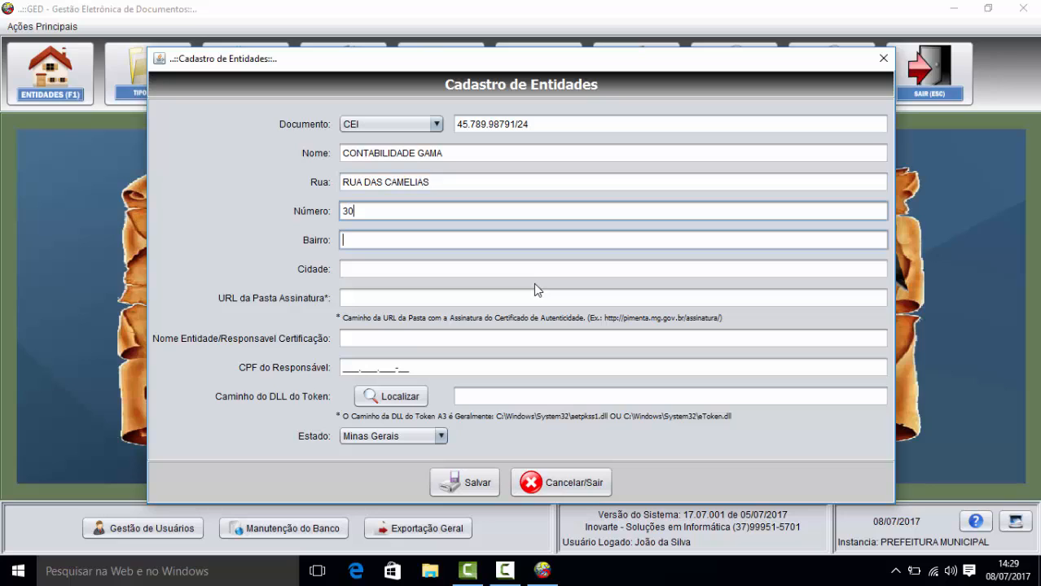
text(CENTRO)
key(Tab)
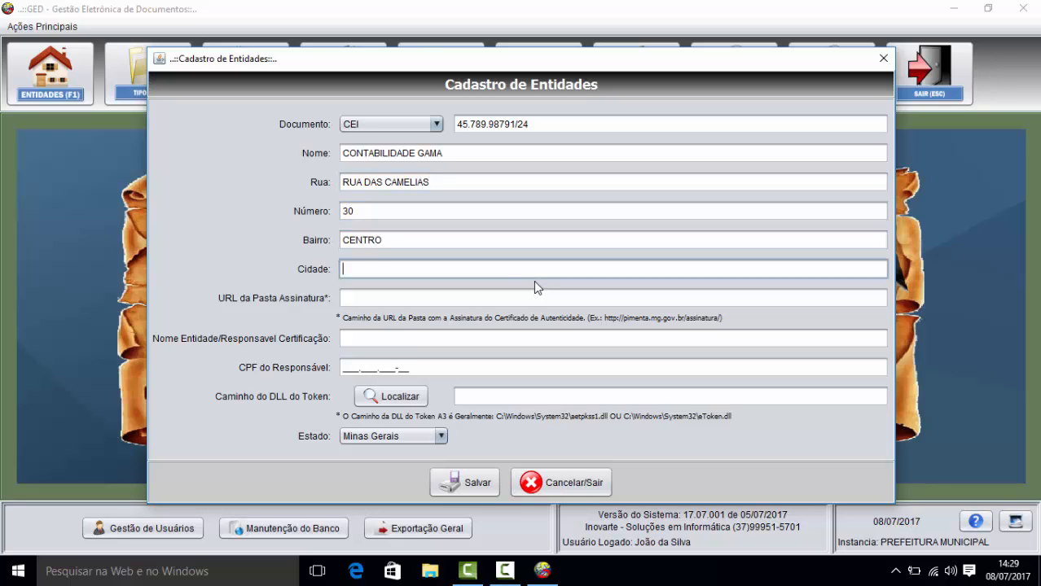
text(PIEMNTA)
key(BackSpace)
key(BackSpace)
key(BackSpace)
key(BackSpace)
key(BackSpace)
text(MENTA)
click(477, 483)
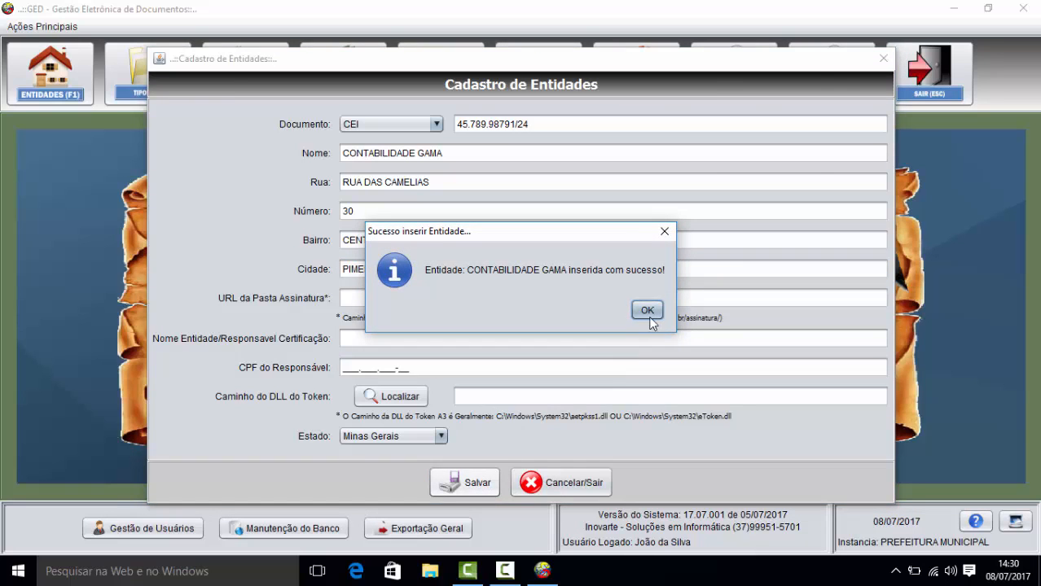
click(650, 318)
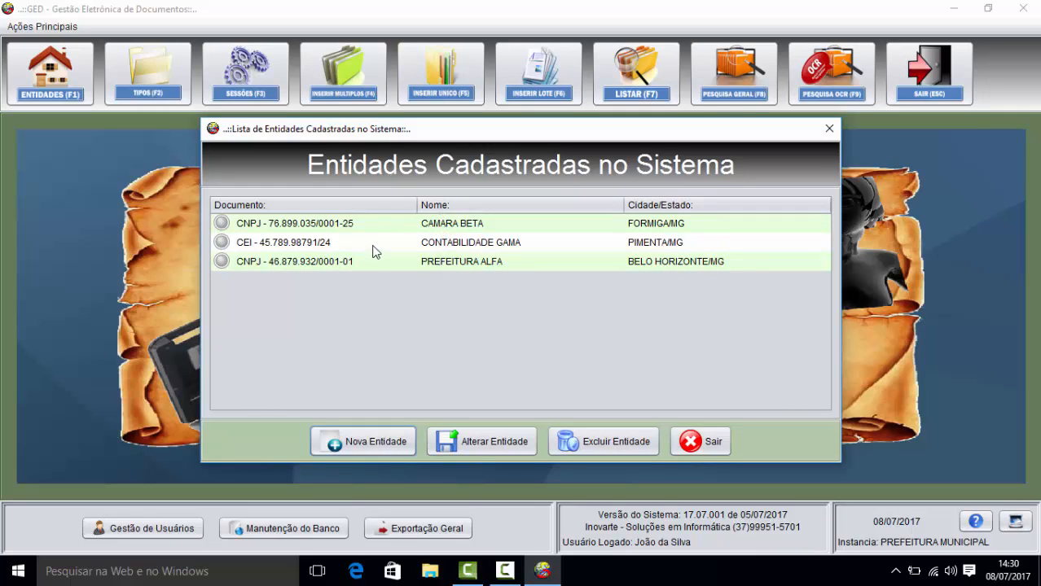
Step: Open CONTABILIDADE GAMA for editing, then cancel and discard without changes
click(329, 242)
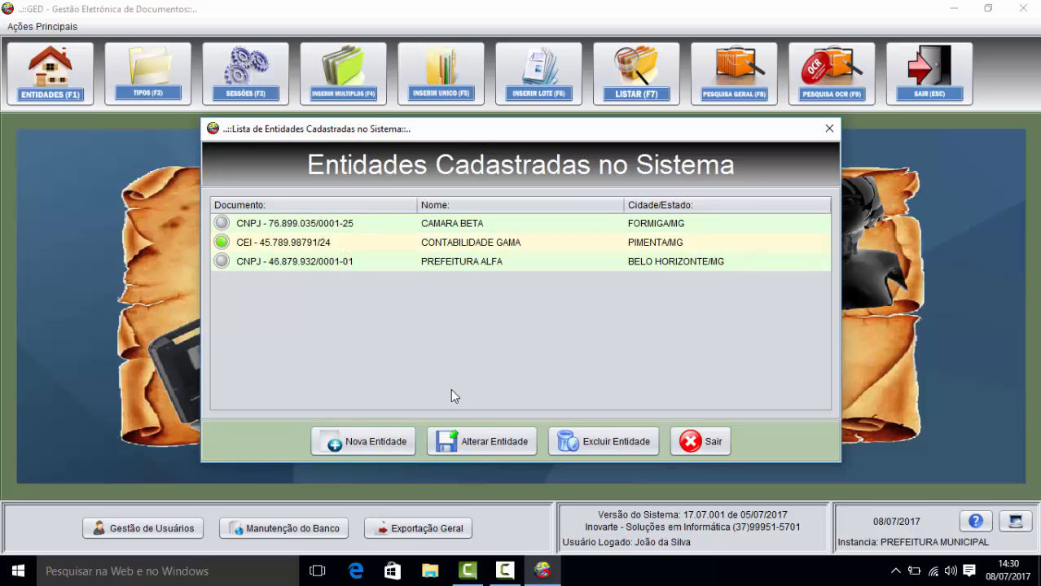
click(485, 437)
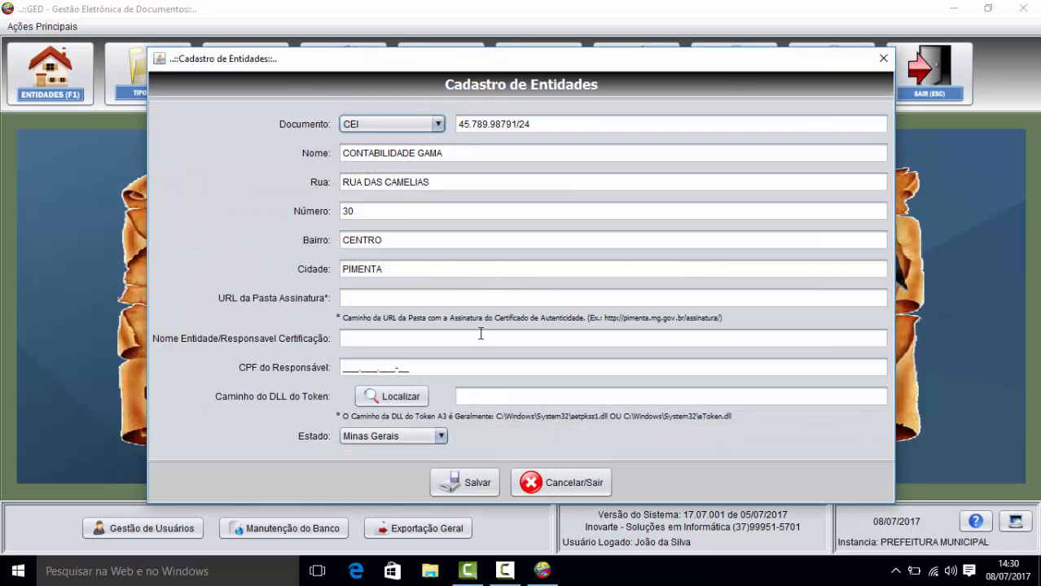
click(557, 484)
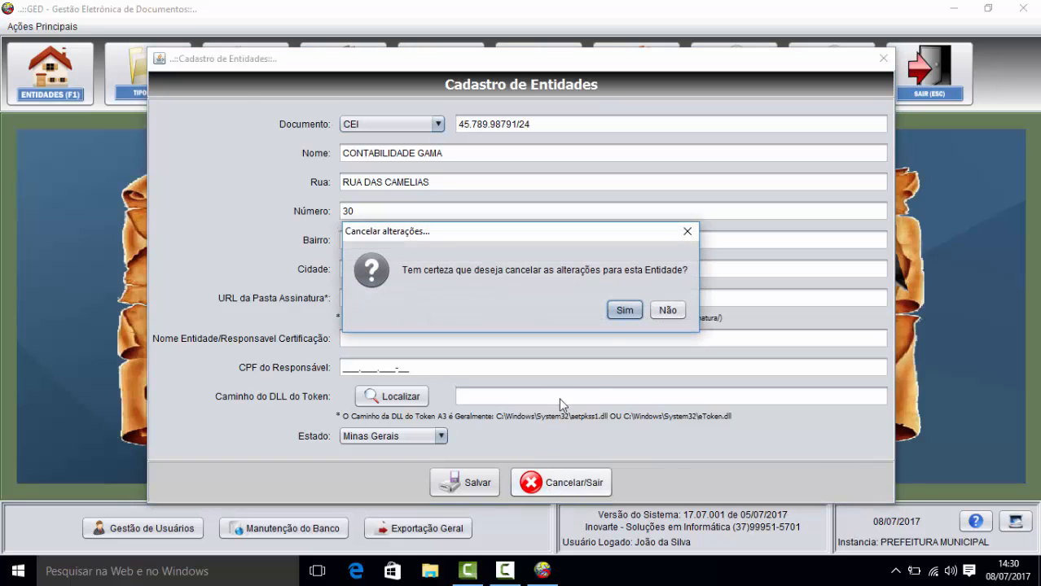
click(617, 308)
click(368, 444)
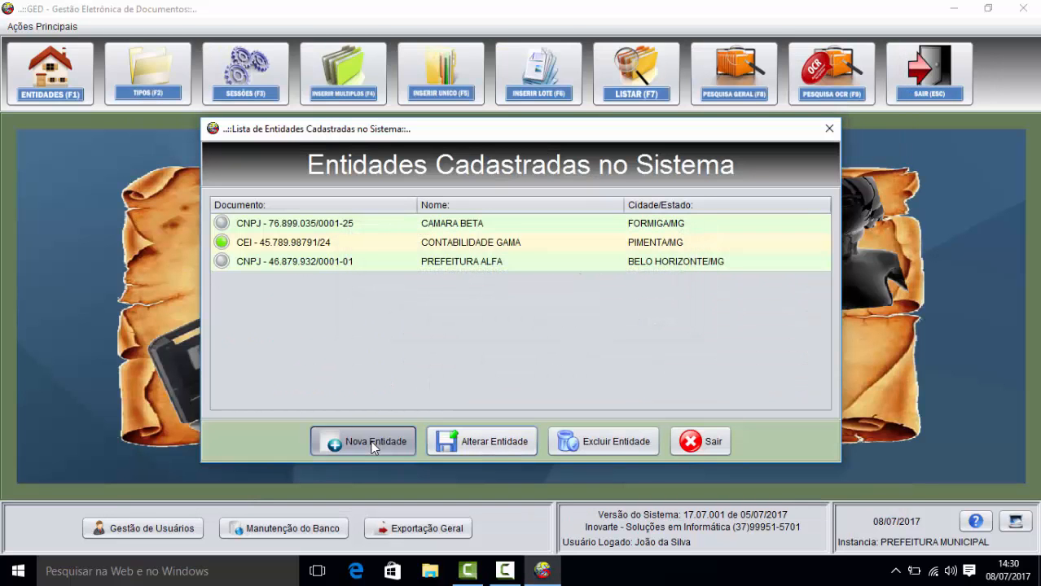
click(458, 127)
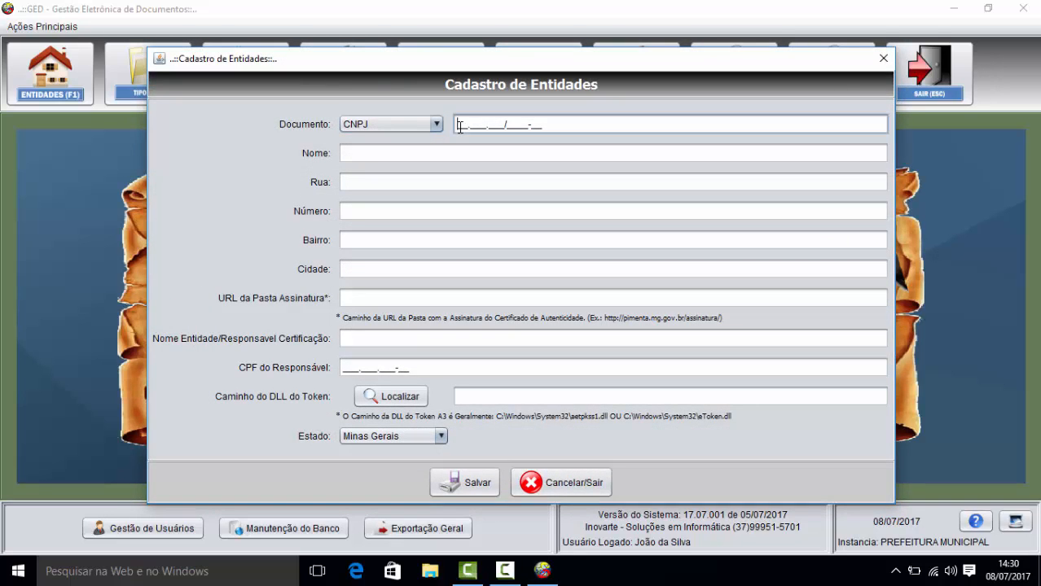
key(Tab)
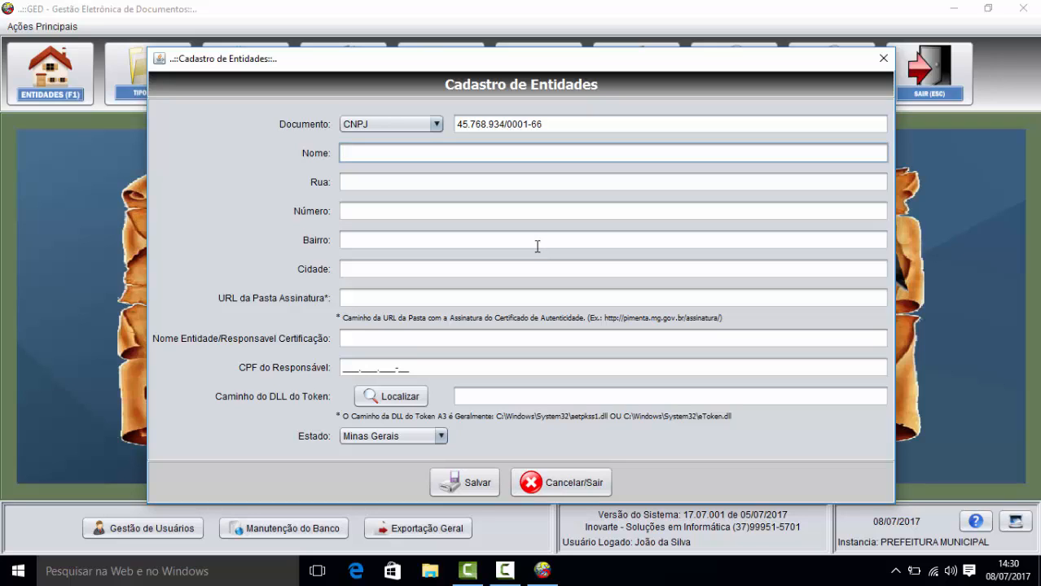
text(DISTRIBUIDORA SIGMA)
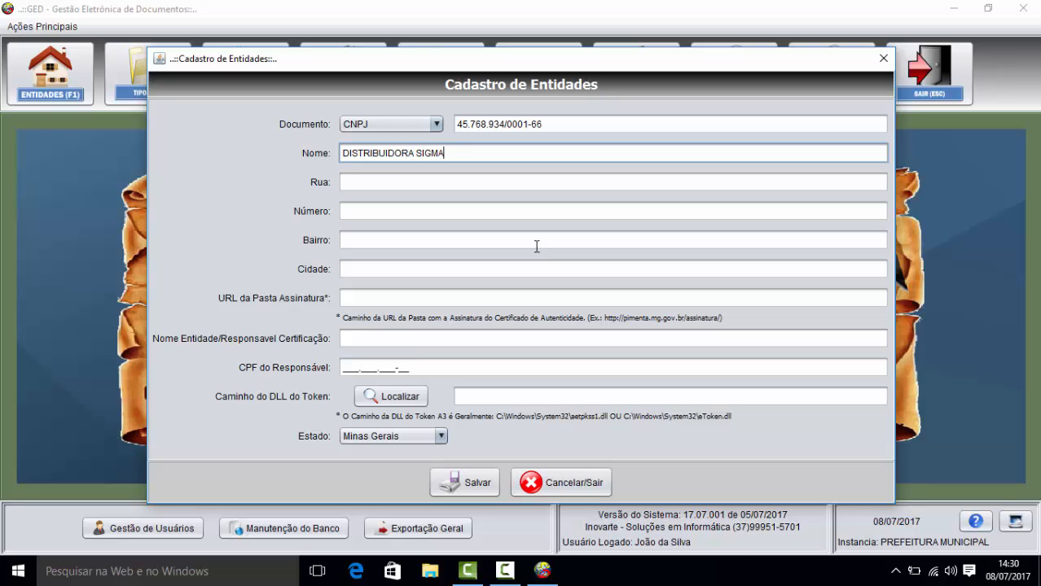
key(Tab)
text(RUA)
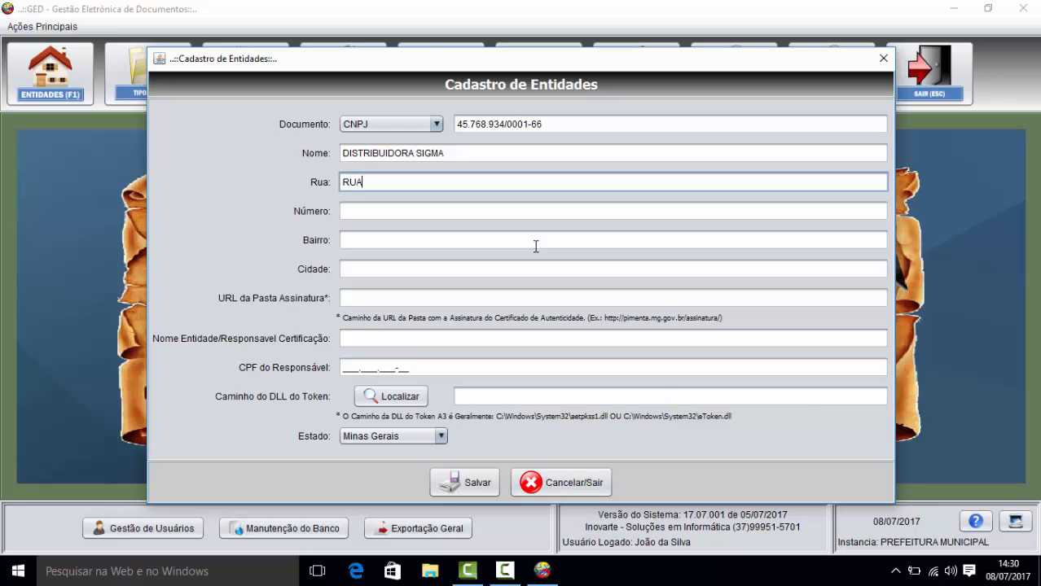
key(BackSpace)
key(BackSpace)
key(BackSpace)
key(Tab)
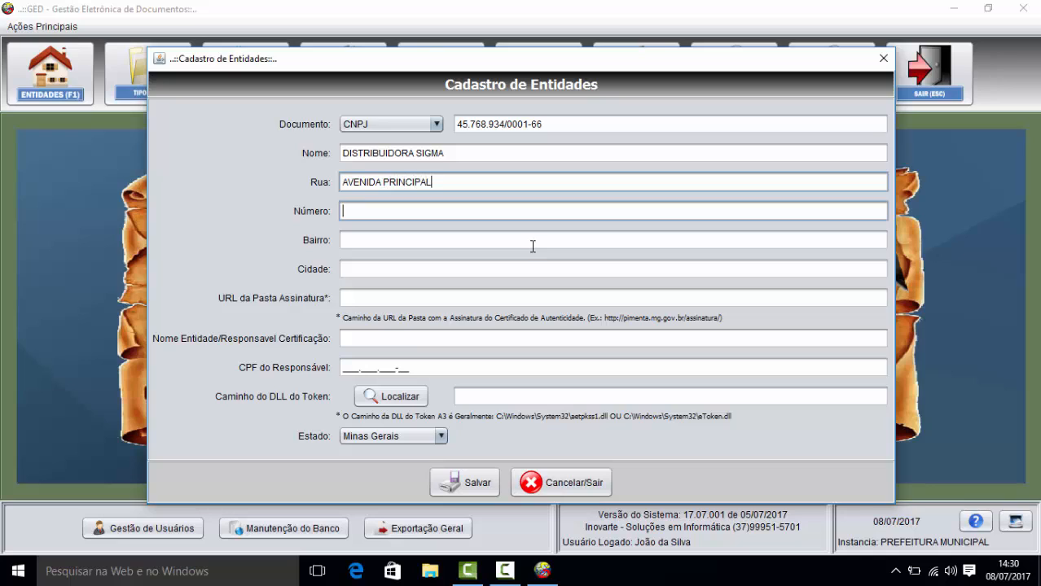
Step: Set neighbourhood PRAIA DOS COQUEIROS and city PIMENTA, then save DISTRIBUIDORA SIGMA
key(Tab)
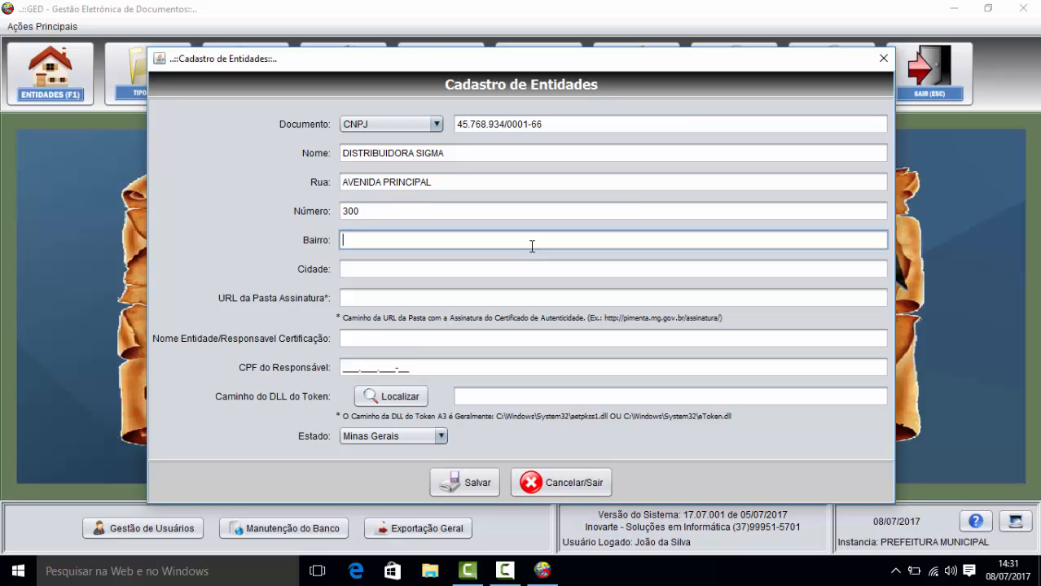
text(PRAIA DOS C)
text(OQU)
key(BackSpace)
text(QUEIROS)
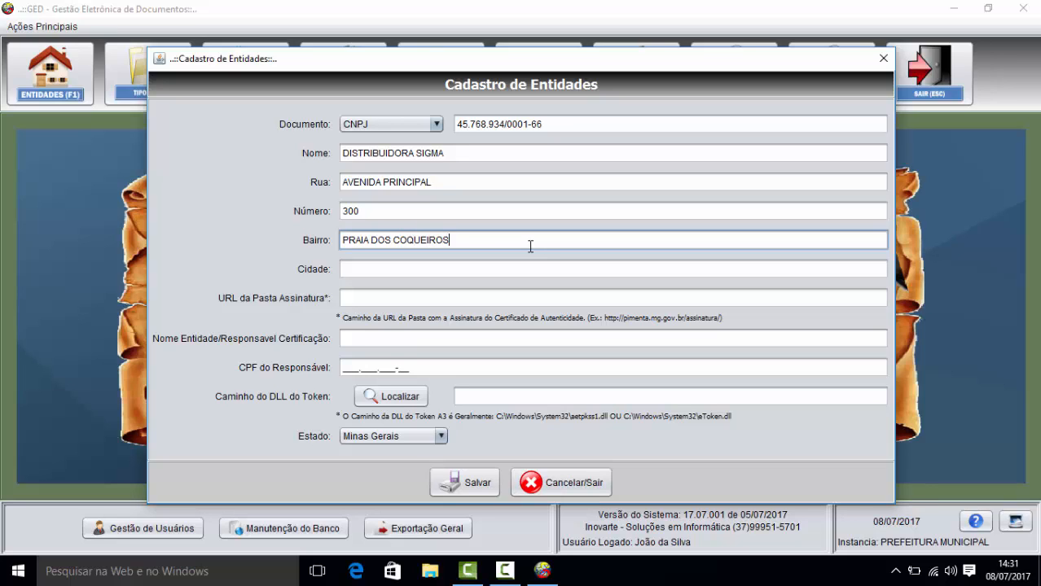
key(Tab)
text(piment)
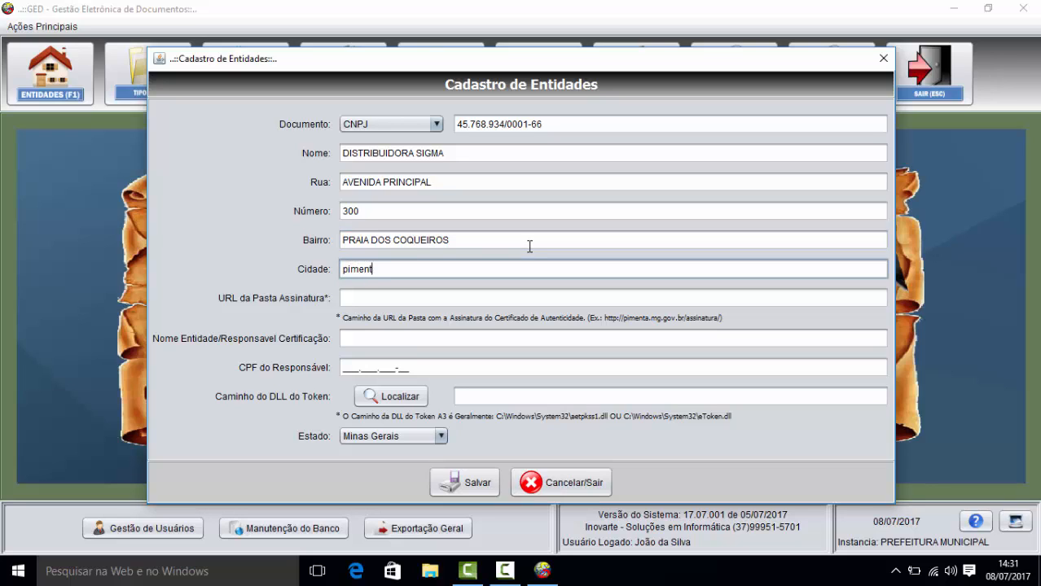
key(BackSpace)
key(BackSpace)
key(BackSpace)
key(BackSpace)
key(BackSpace)
key(BackSpace)
text(PIMENTA)
click(407, 299)
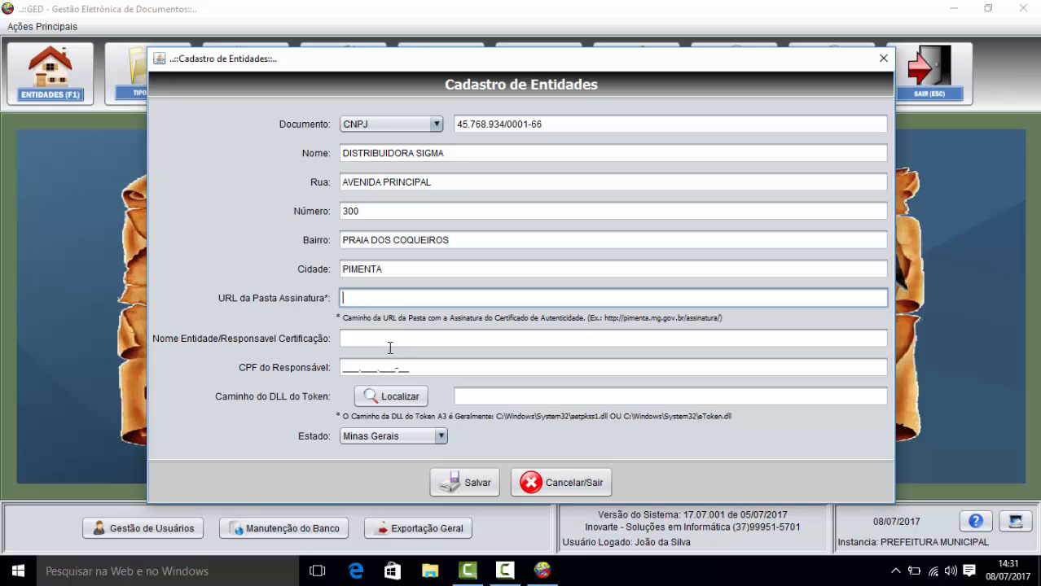
click(492, 487)
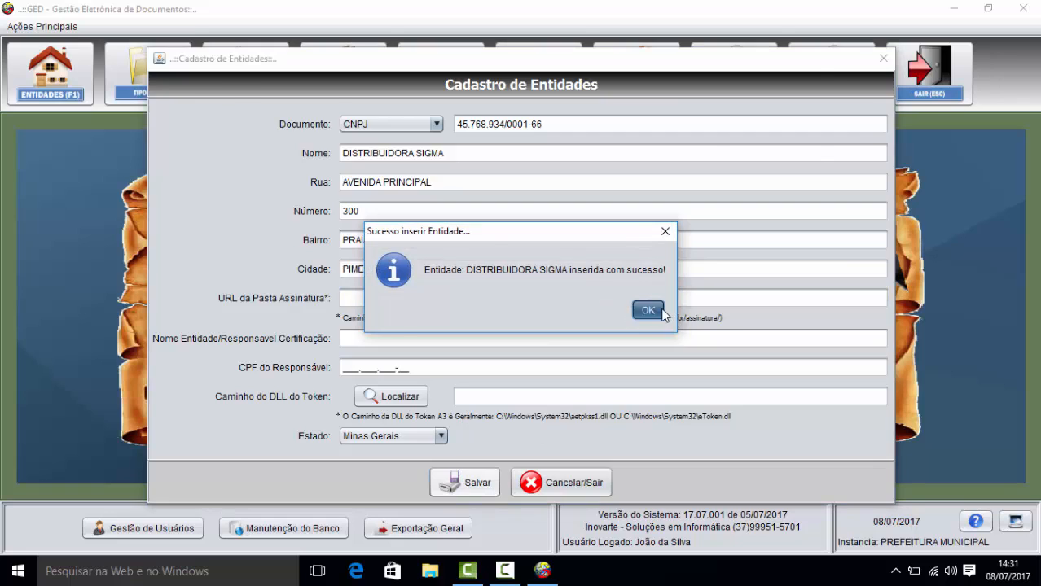
click(647, 310)
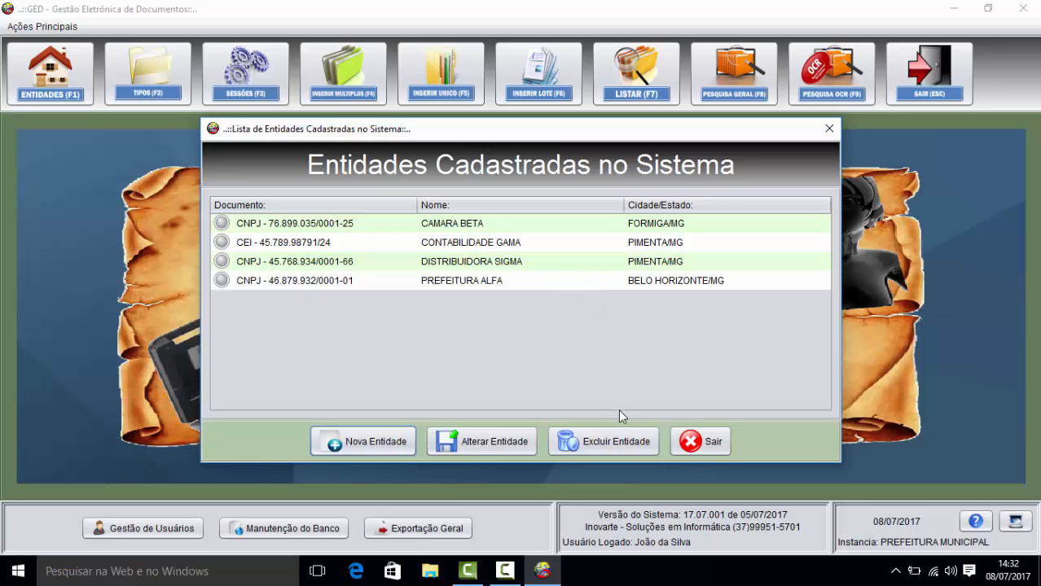
Step: Close the registered entities list and open the registered document types list
click(694, 438)
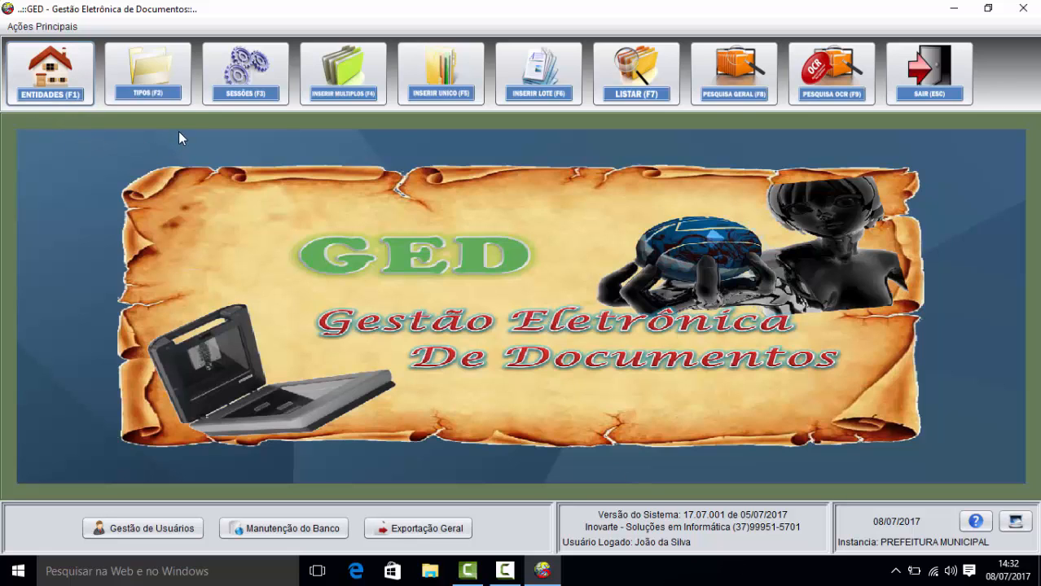
click(159, 92)
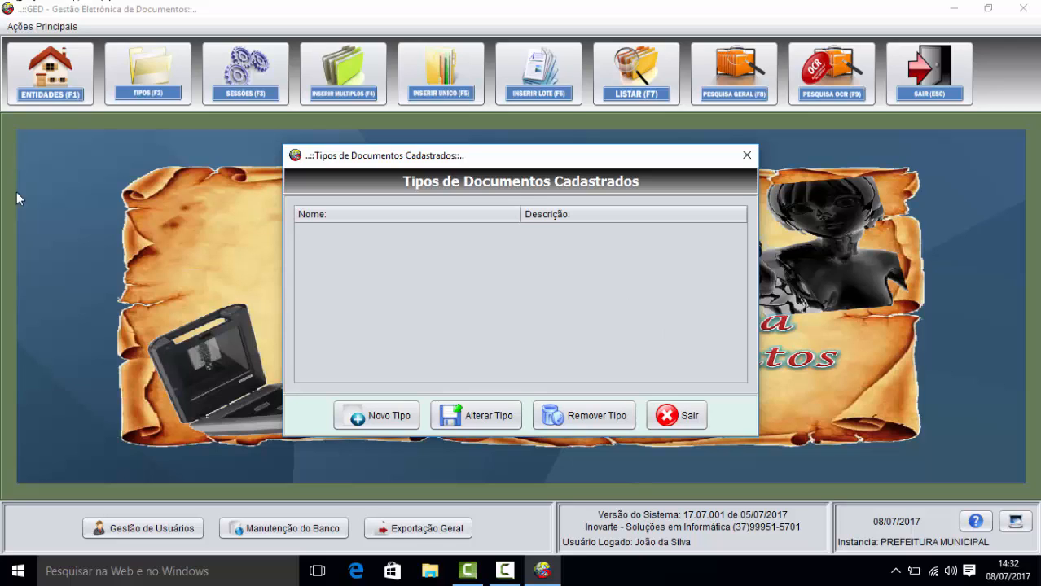
Step: Open a blank Cadastro de Tipos de Documentos form with Novo Tipo
click(377, 414)
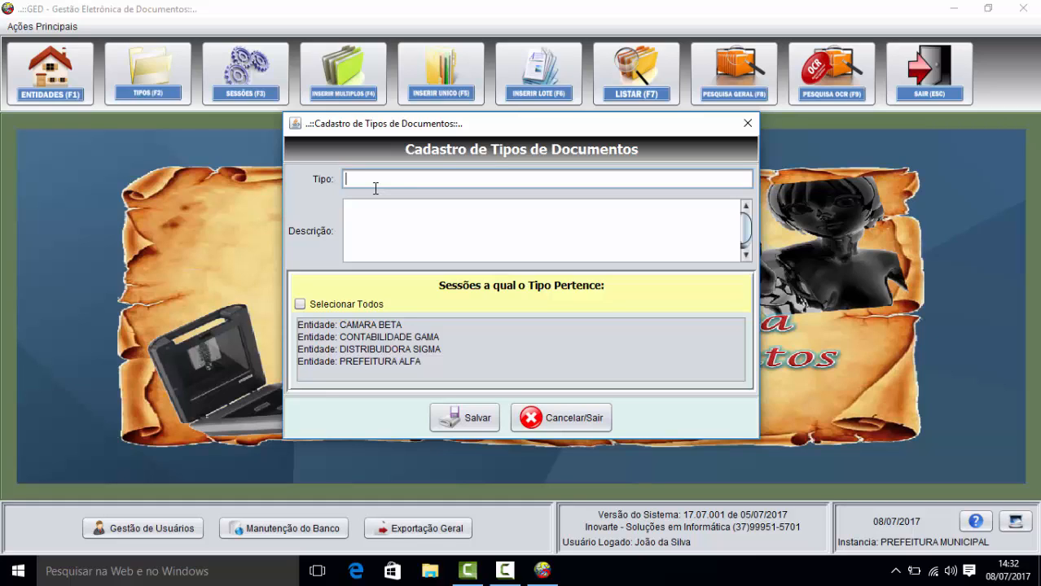
Step: Save document type EMPENHO with description 'Empenho emitido pela Contabilidade.'
text(EMPENHO)
click(351, 217)
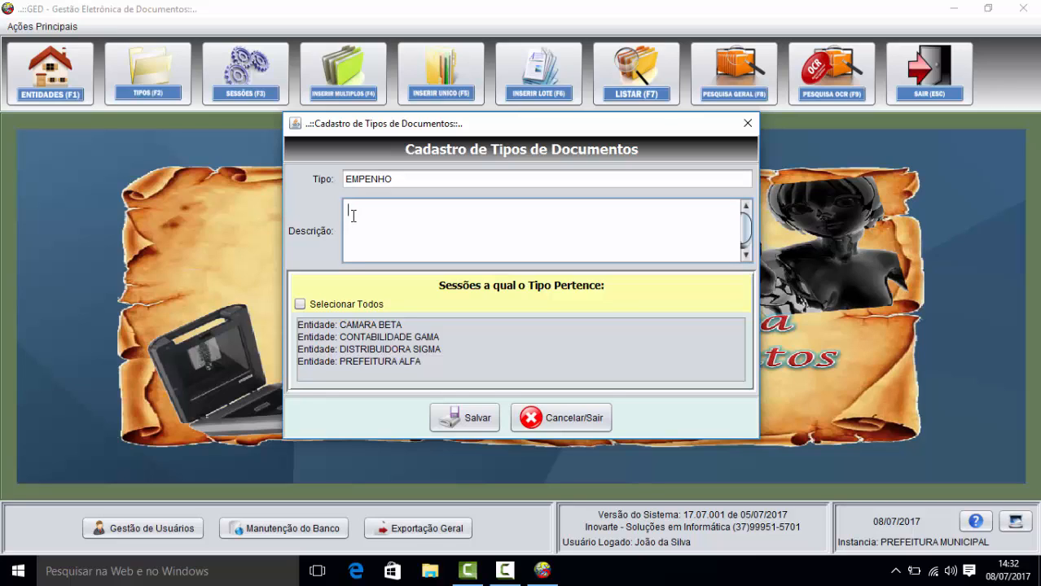
text(Empelnho emitido pela Contabilid)
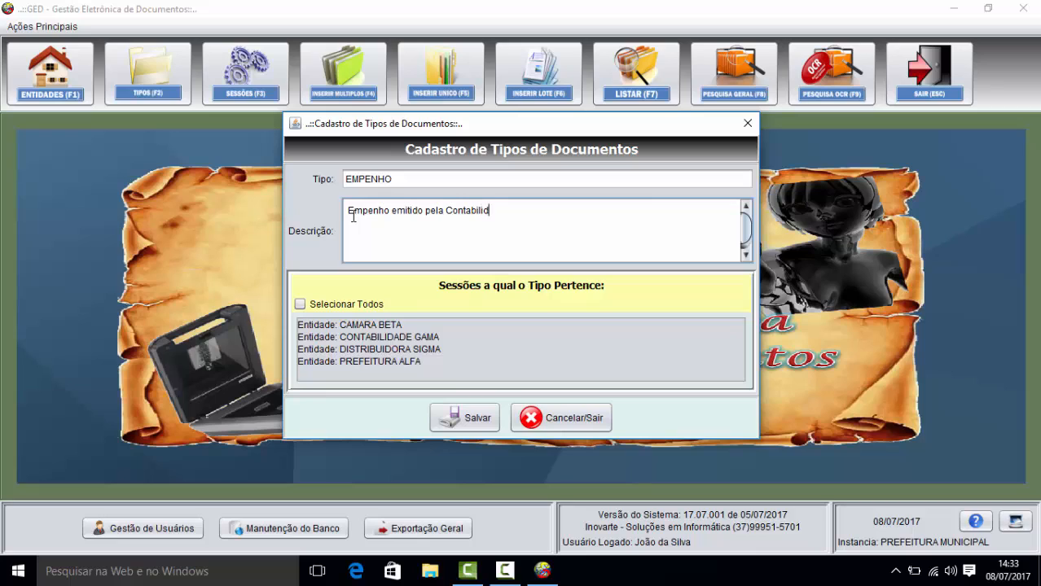
text(ade.)
click(471, 418)
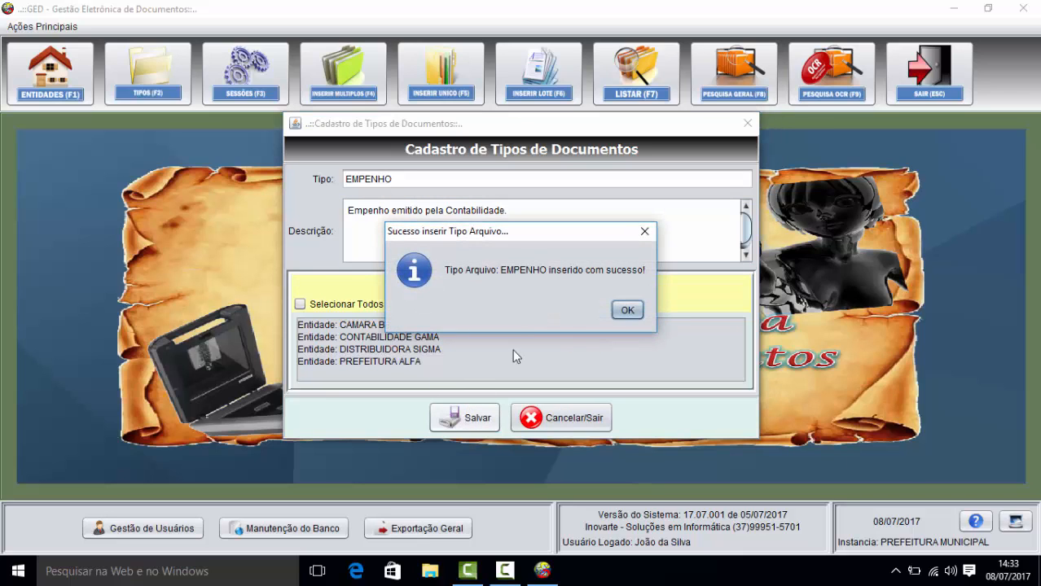
click(625, 310)
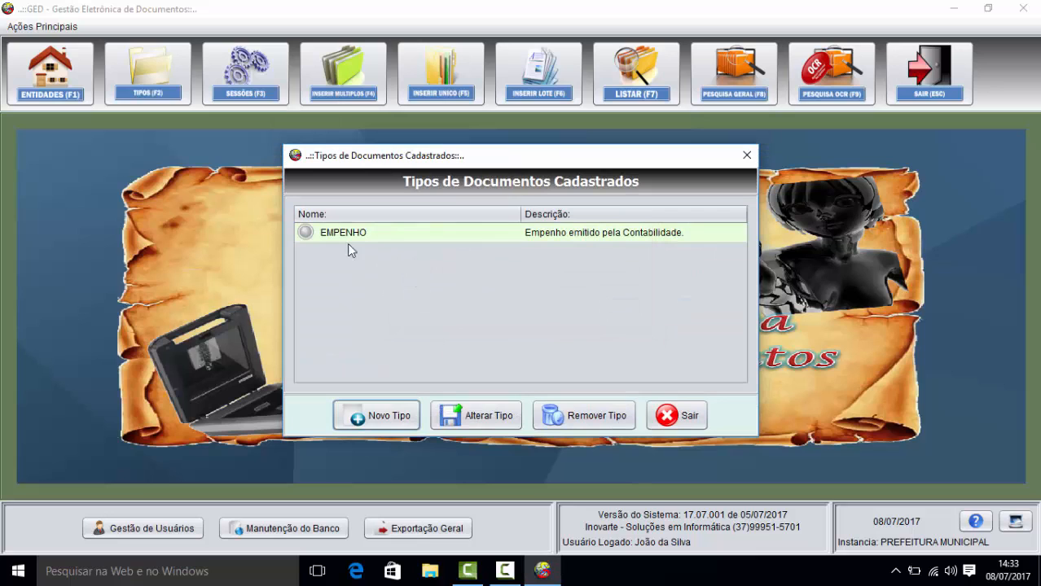
Step: Register the document type NAF' s
click(368, 415)
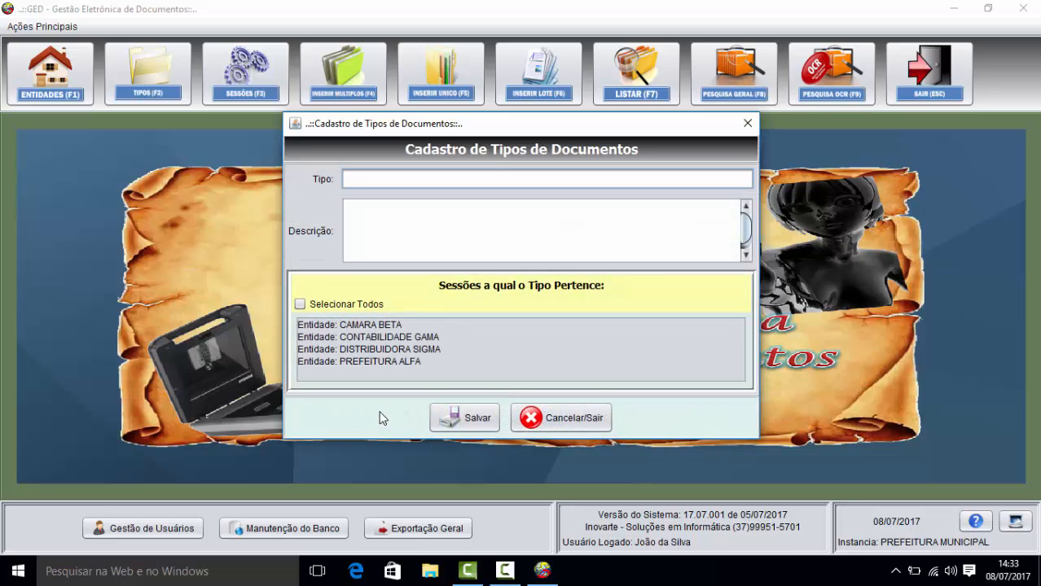
text(NAF)
click(390, 212)
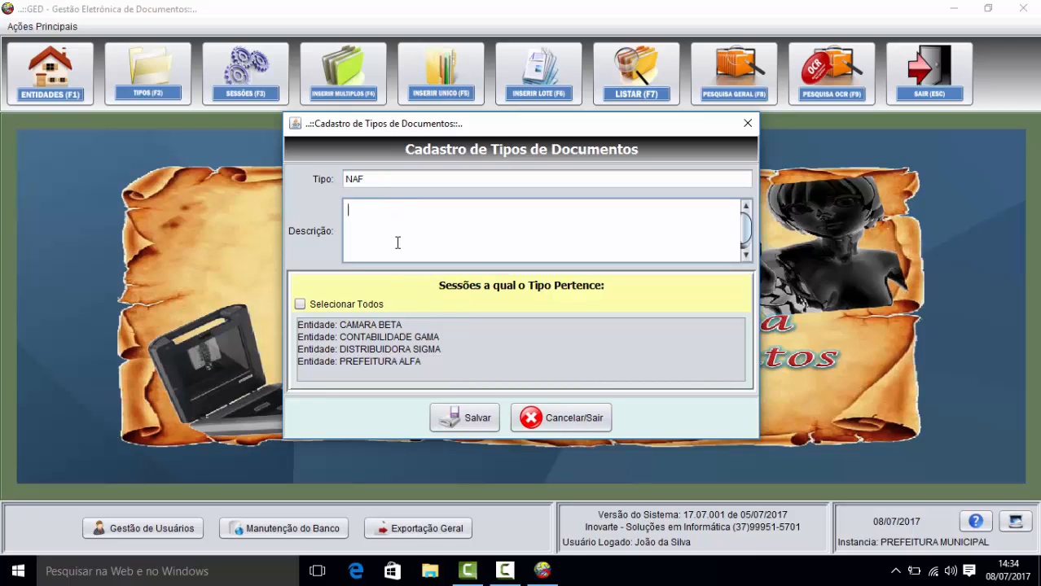
click(375, 179)
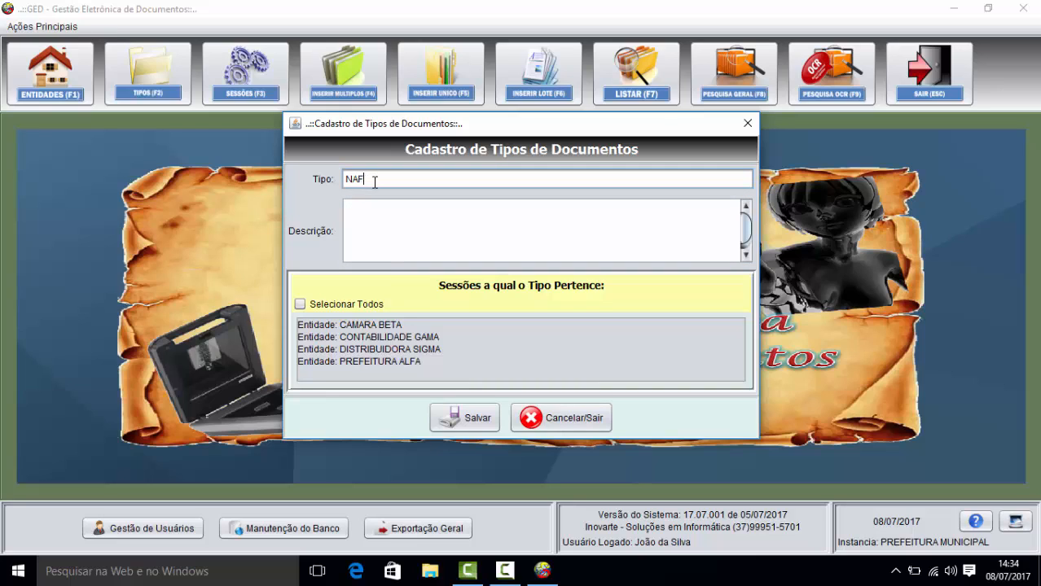
text(' s)
click(480, 420)
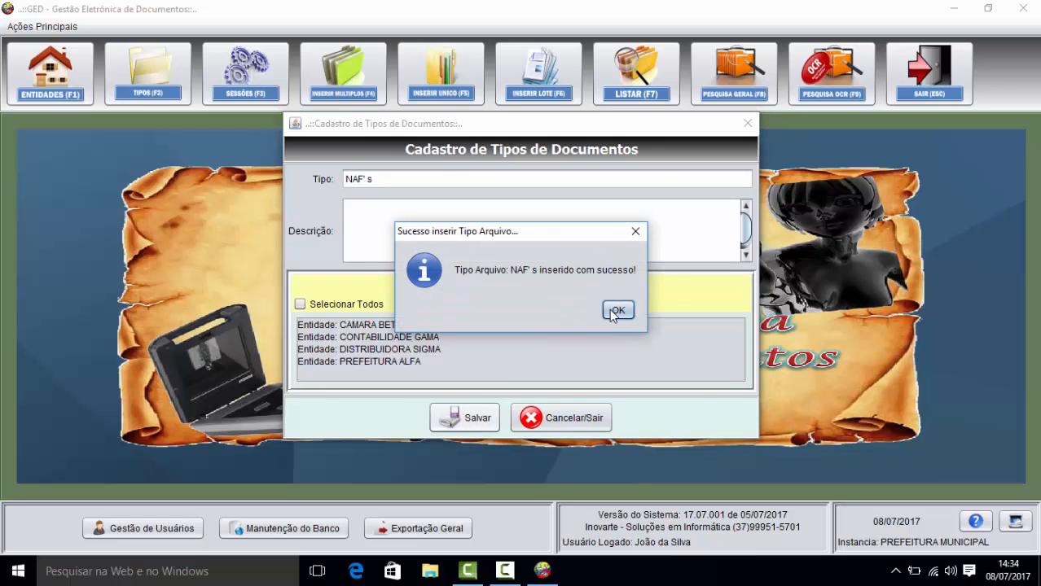
click(613, 310)
Step: Register the document types NOTA FISCAL and LEI
click(384, 416)
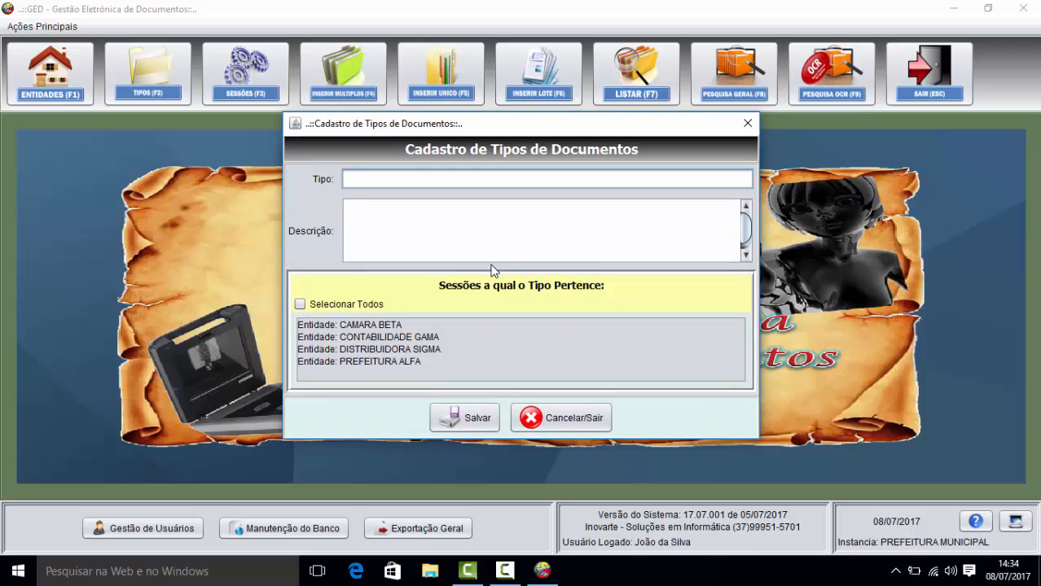
text(NOTA FISCAL)
click(465, 417)
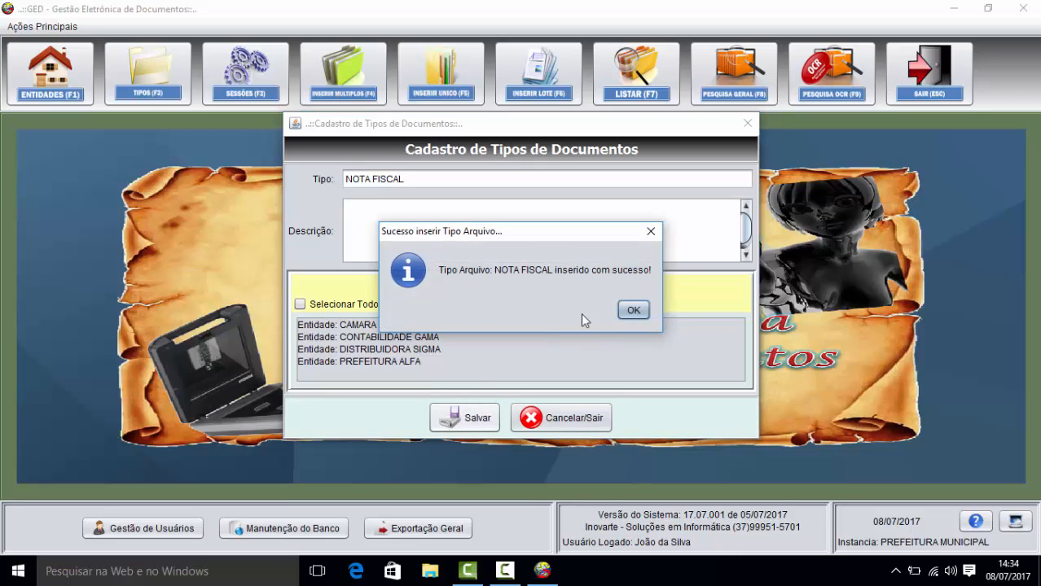
click(630, 308)
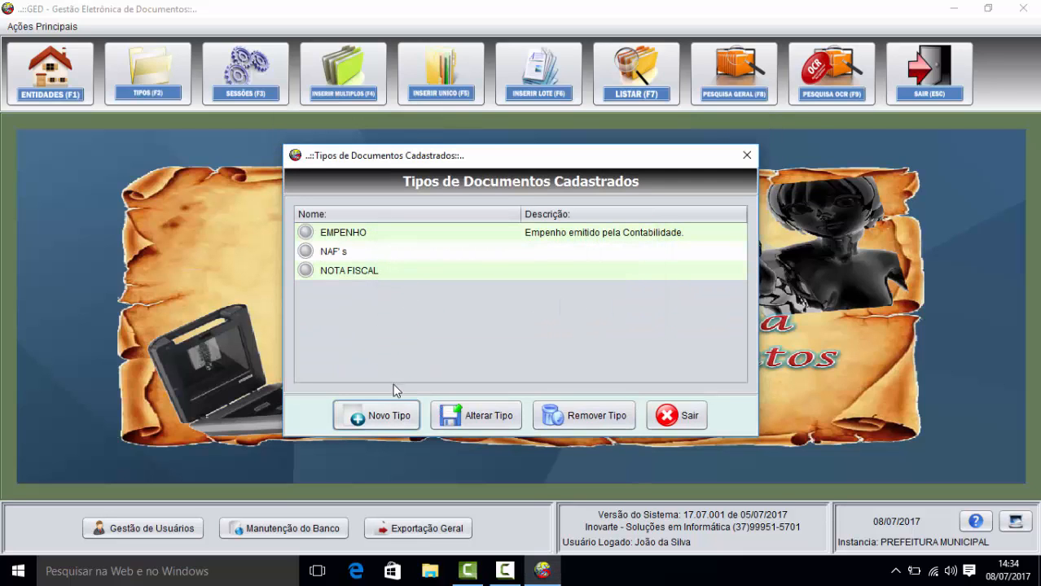
click(389, 410)
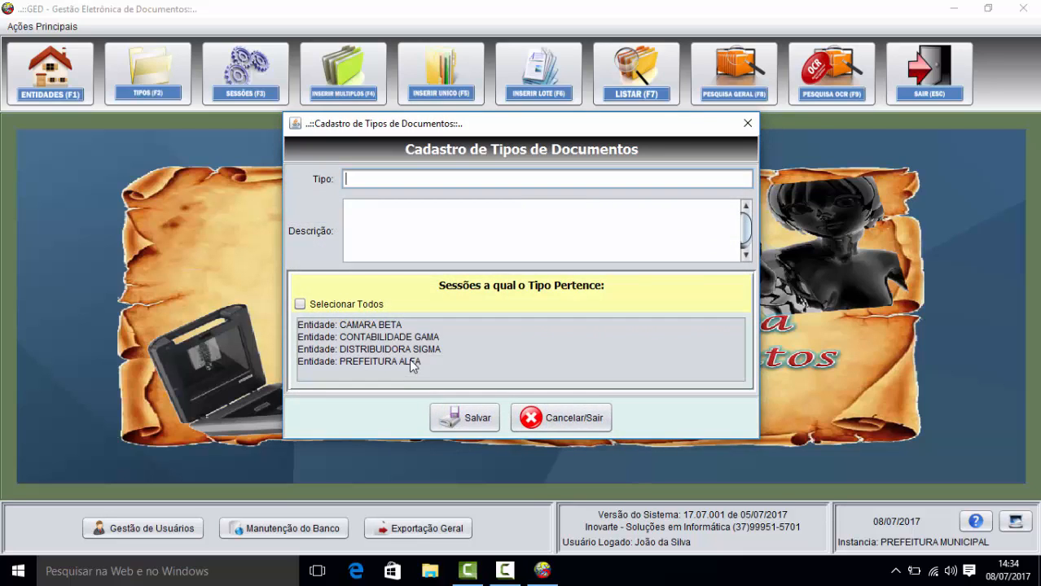
text(LEI)
click(475, 422)
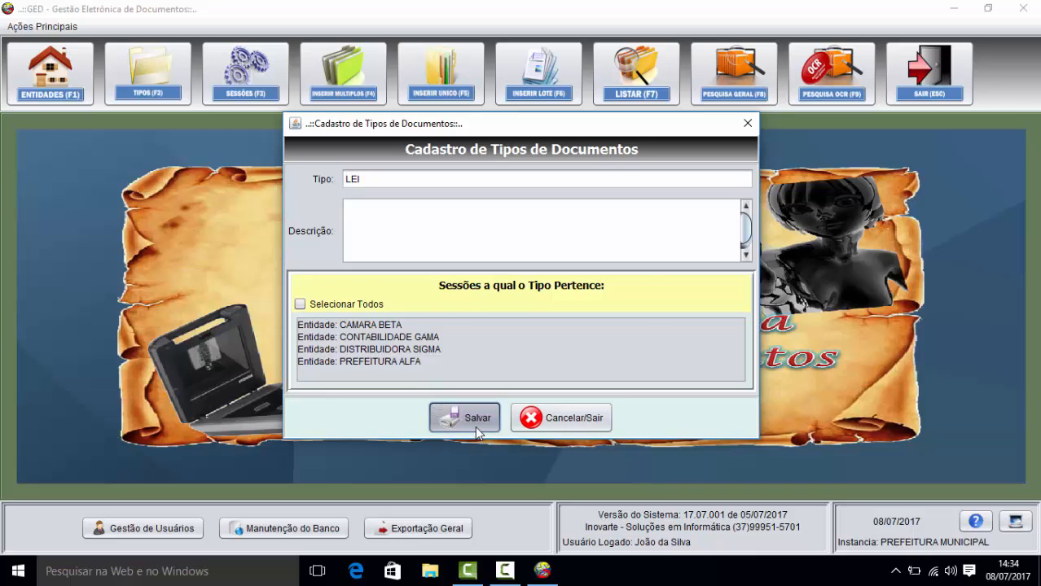
click(603, 314)
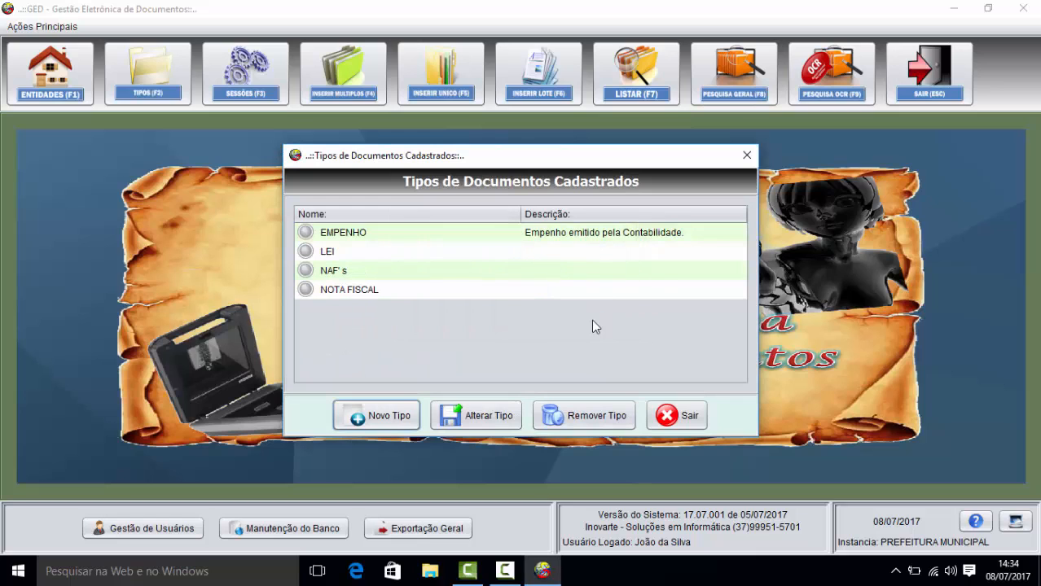
Step: Register the document types DECRETO and CONTRATO
click(383, 421)
text(D)
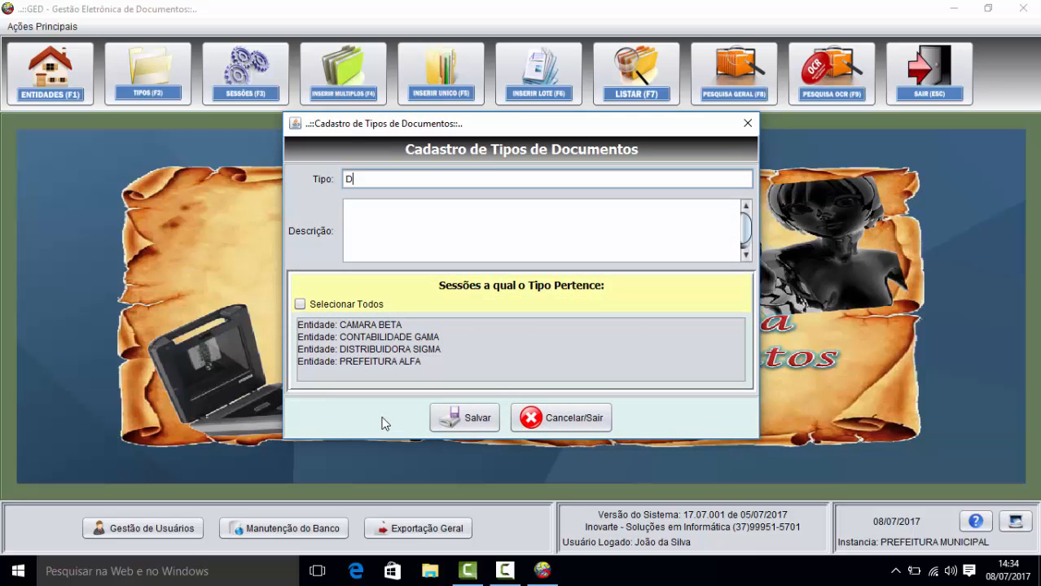
text(ECRETO)
click(445, 417)
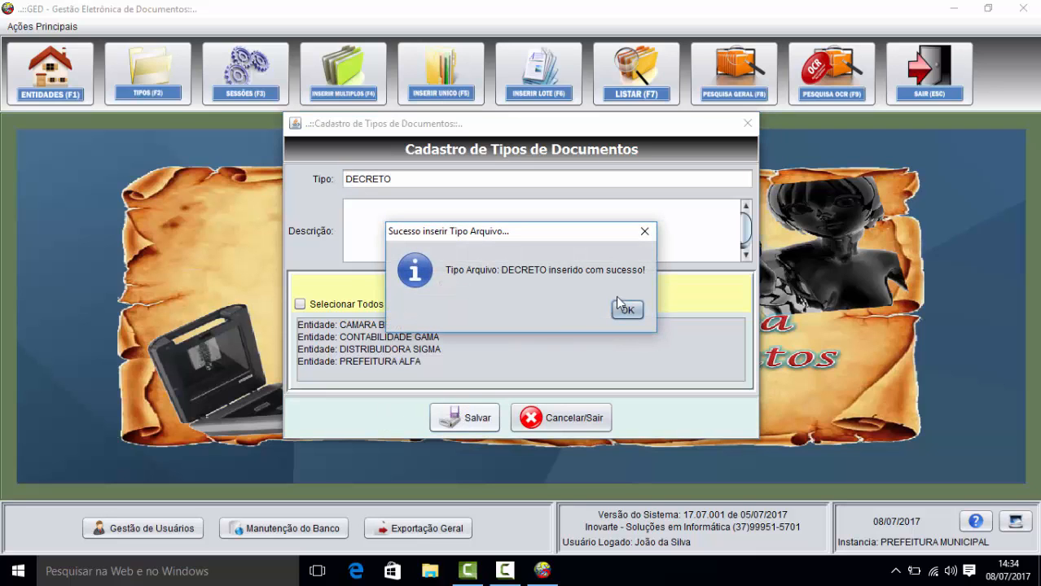
click(627, 310)
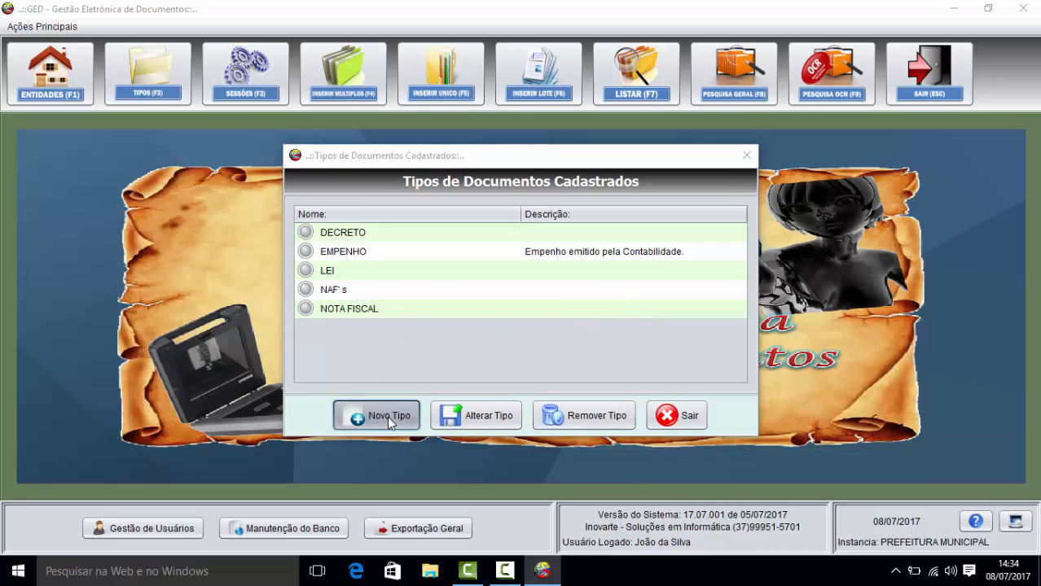
click(379, 417)
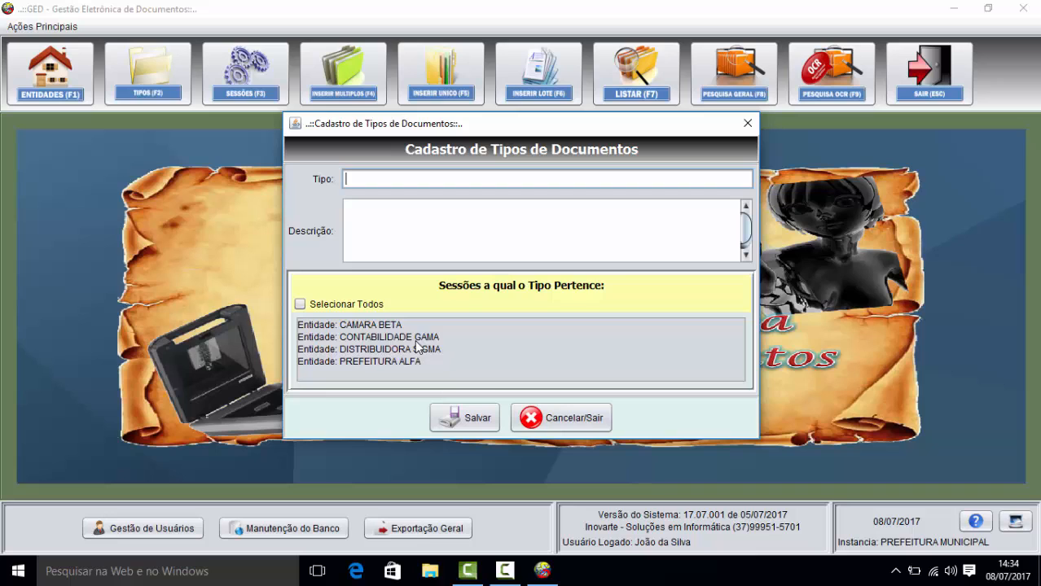
text(CONTRATO)
click(466, 417)
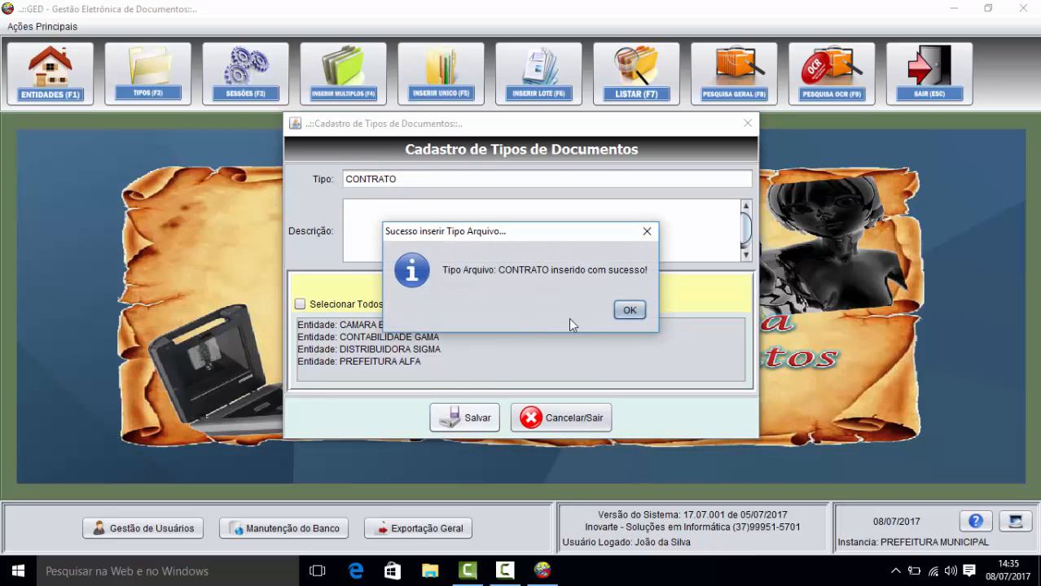
click(629, 310)
Step: Register the document types EDITAL and ATA DE REGISTRO DE PREÇO
click(397, 413)
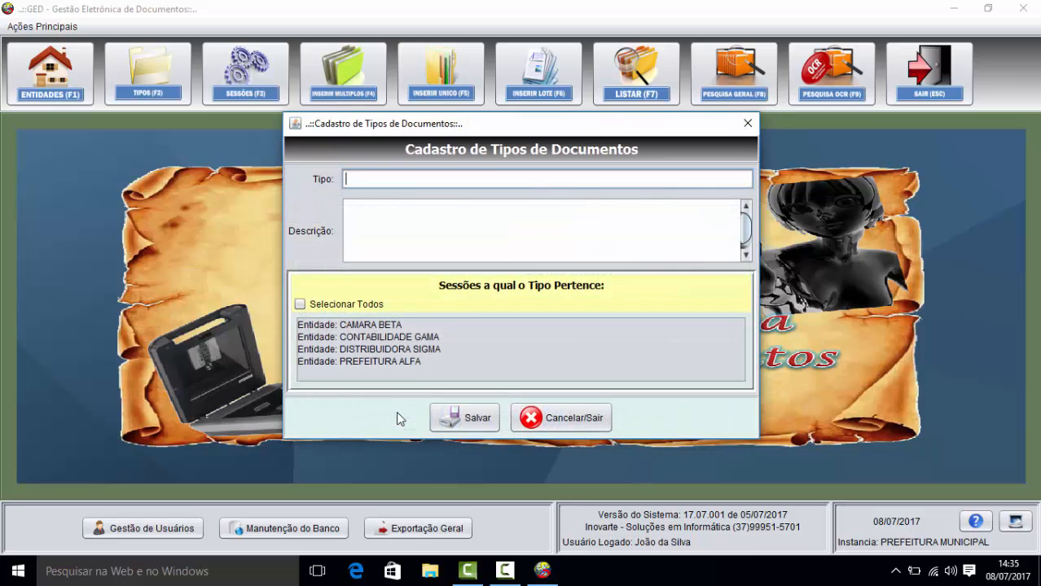
text(EDITAL)
click(464, 416)
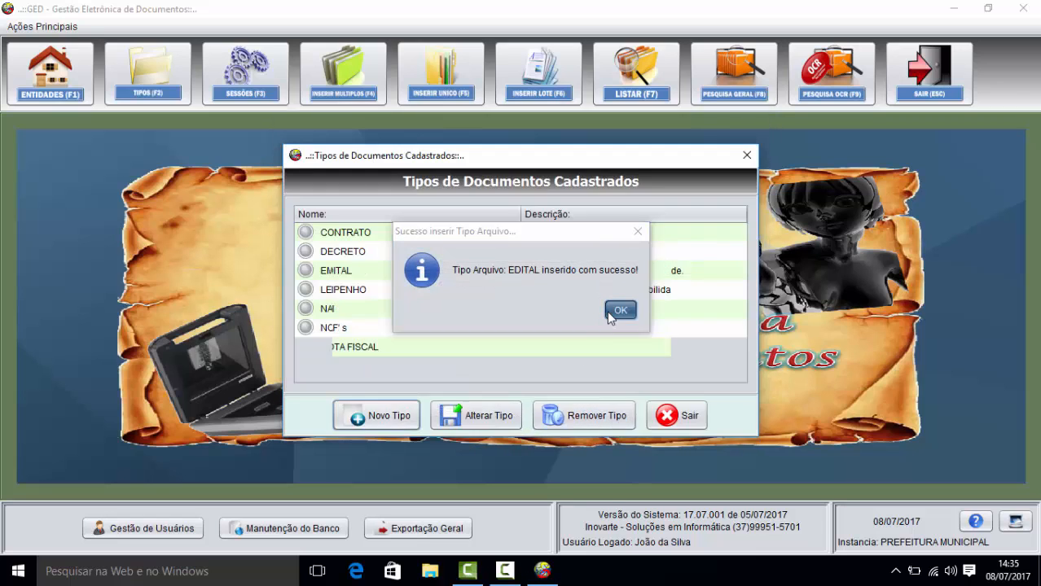
click(619, 310)
click(373, 419)
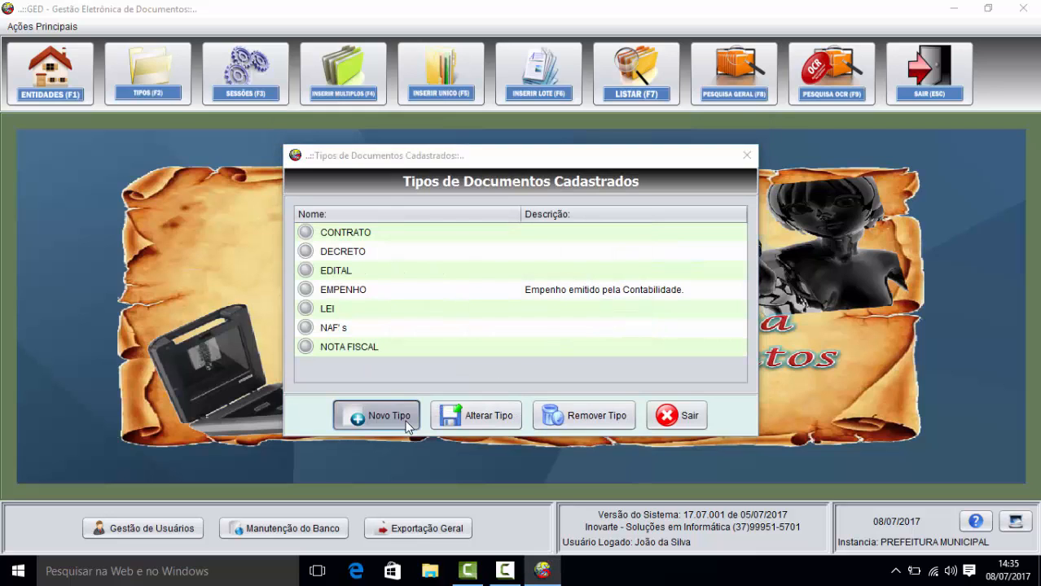
text(ATA DE )
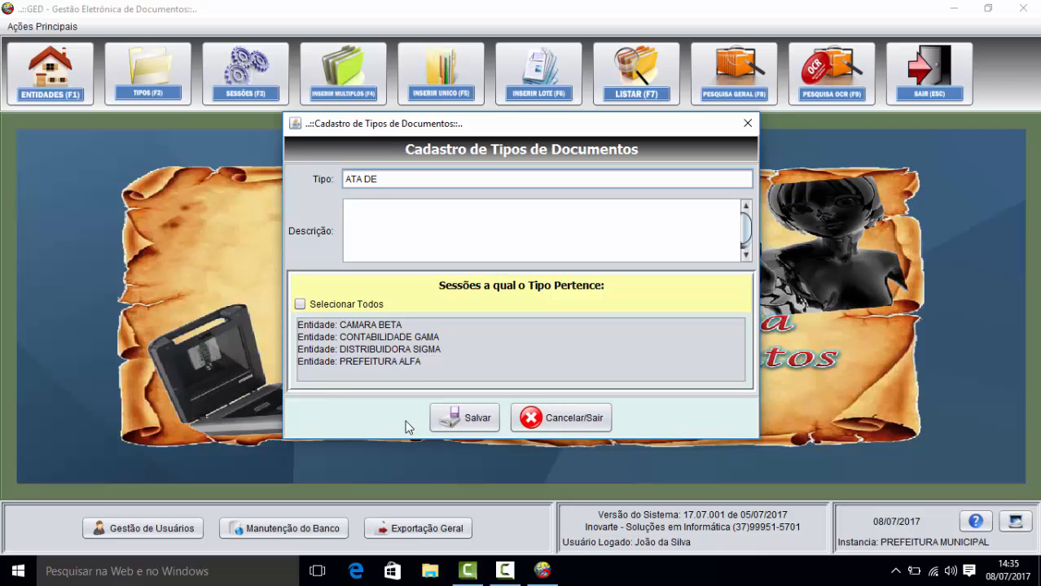
text(REGISTRO DE PR)
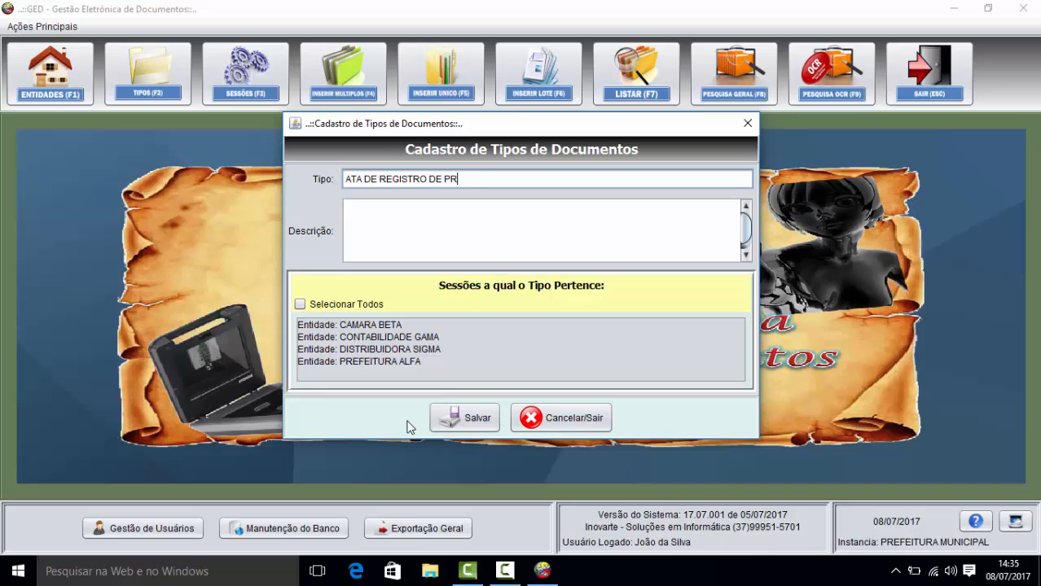
text(EÇO)
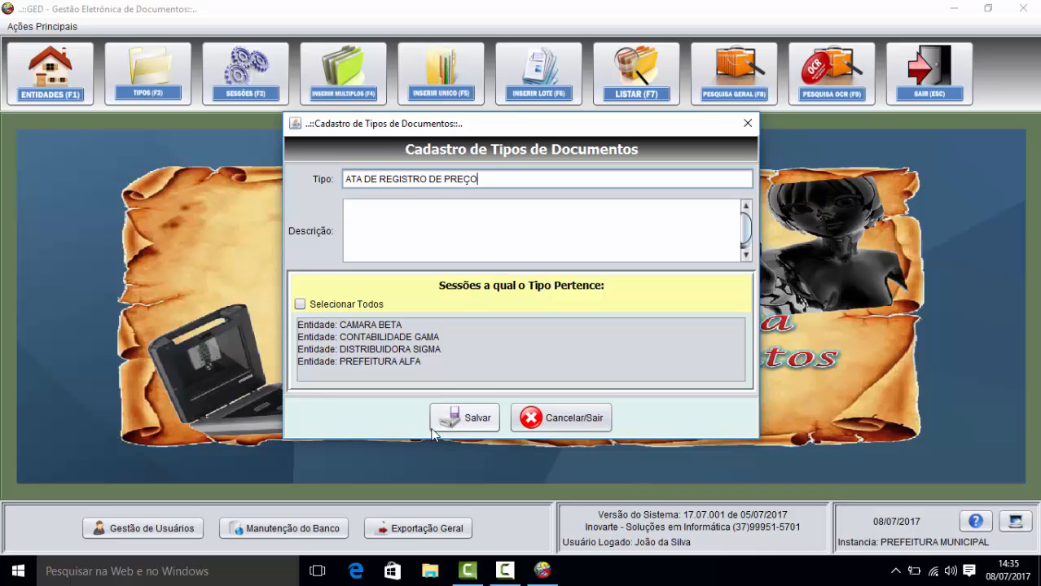
click(469, 422)
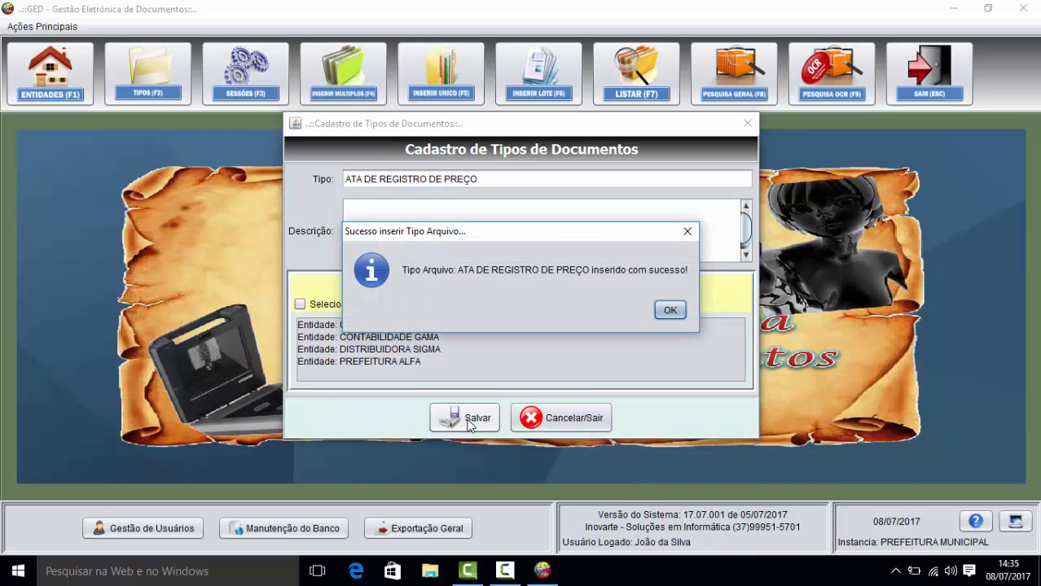
click(668, 310)
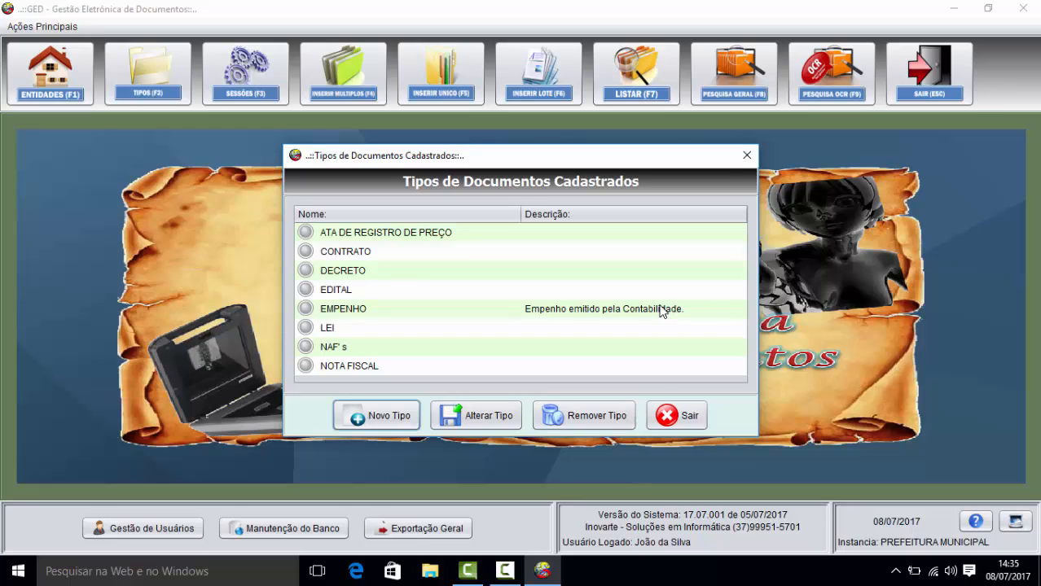
Step: Open a fresh blank document type form from the registered types list
click(386, 417)
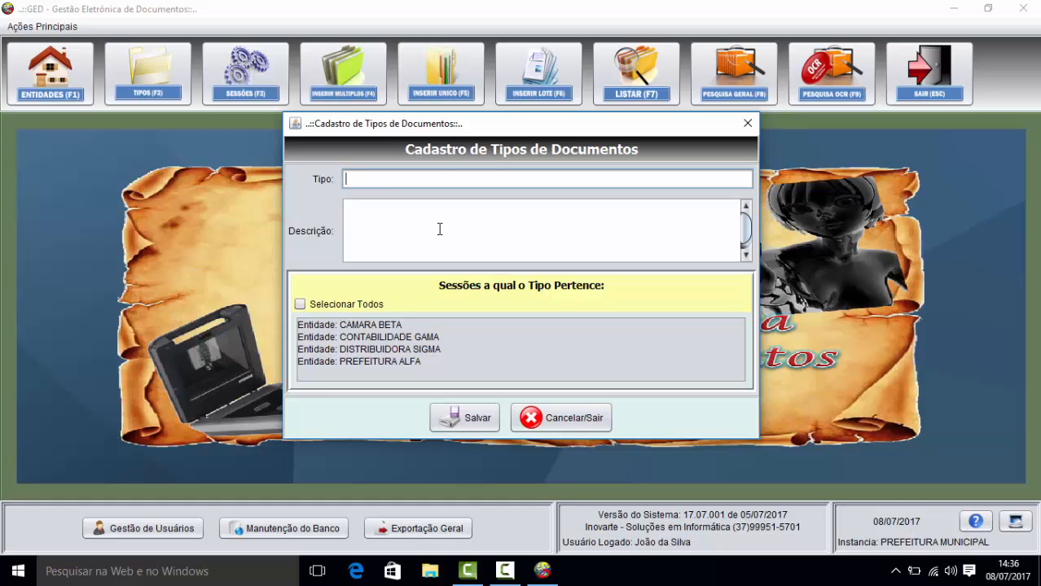
Step: Register the document types CONTAS A PARGAR and CONTAS A RECEBER
text(CONTAS A PARGAR)
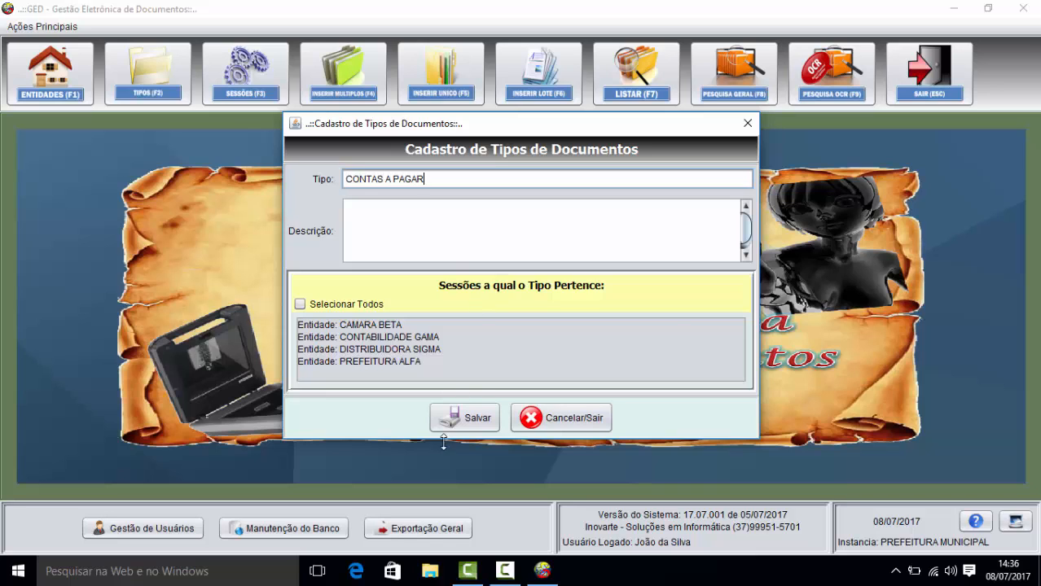
click(464, 426)
click(635, 308)
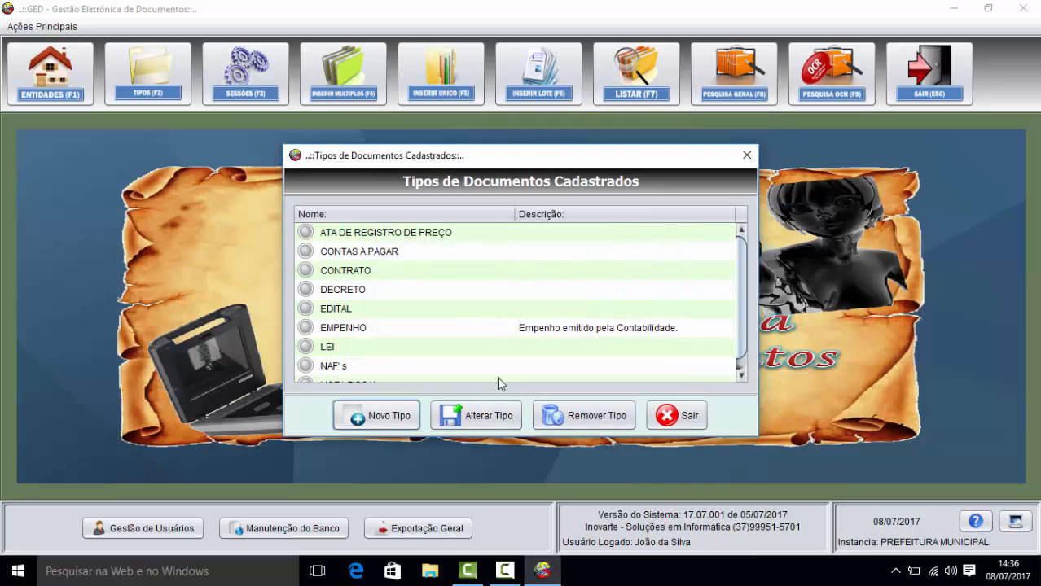
click(379, 416)
text(CON)
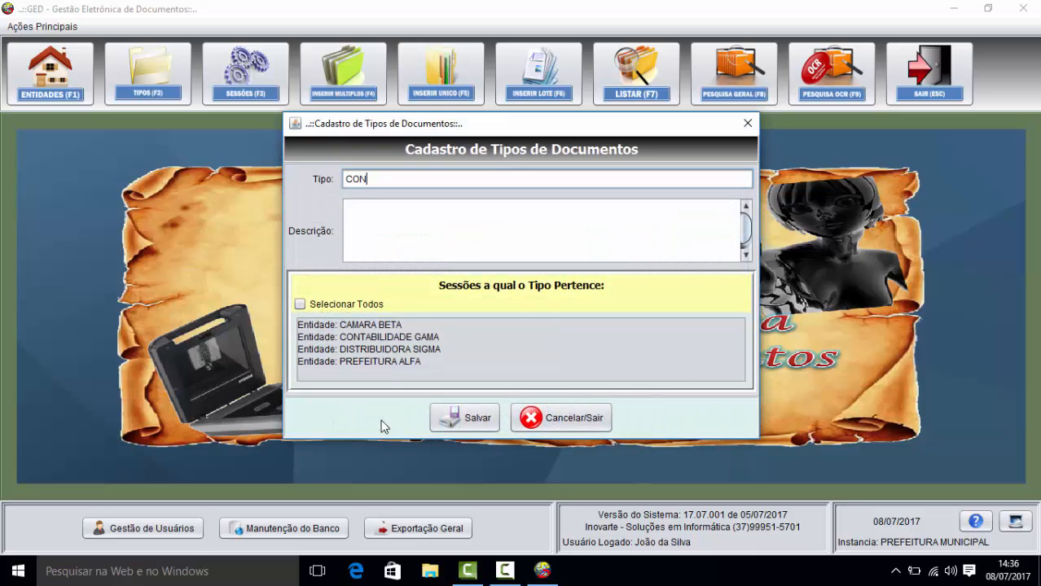
text(TAS A RECEBER)
click(462, 417)
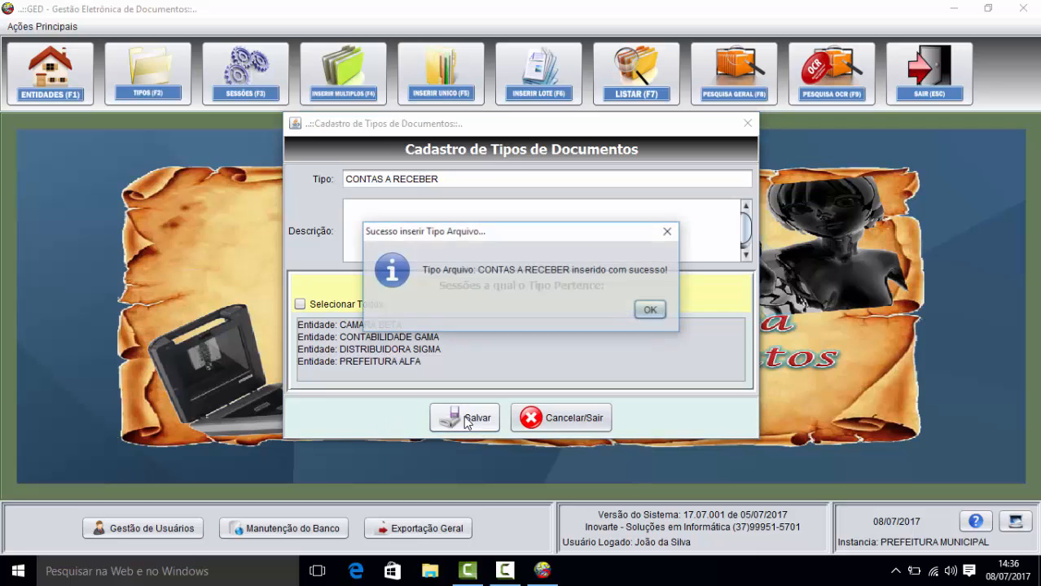
click(648, 310)
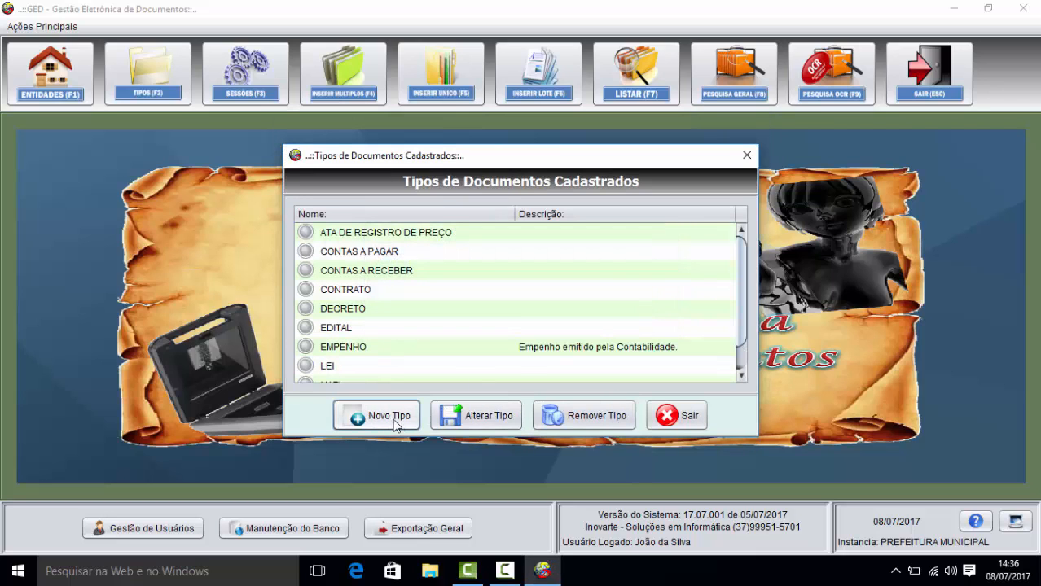
Step: Register the document types LIVRO CAIXA, LIVRO RAZÃO and BOLOETO
click(395, 420)
text(LIVR)
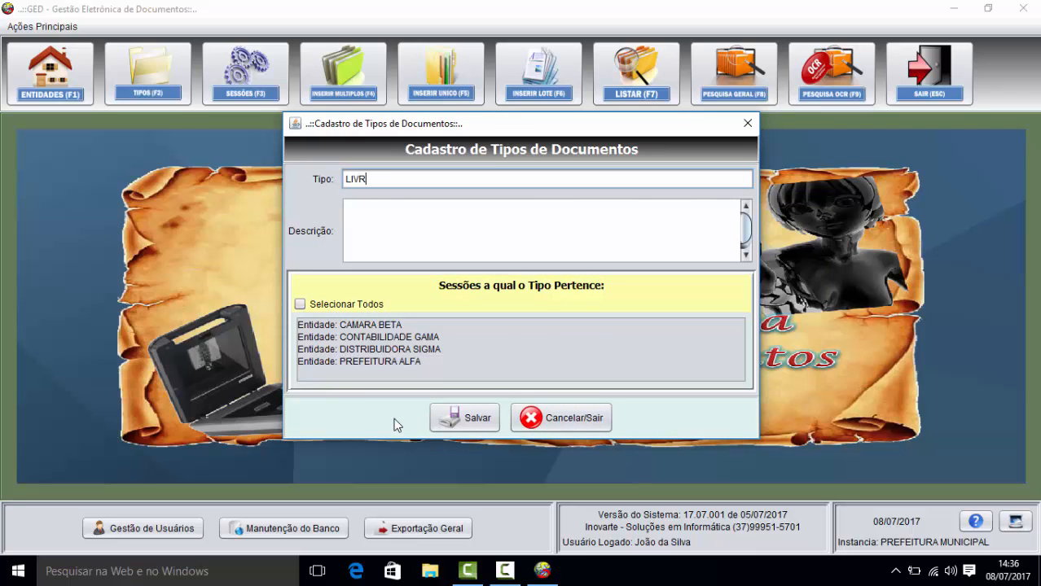
text(O CAIXA)
click(451, 419)
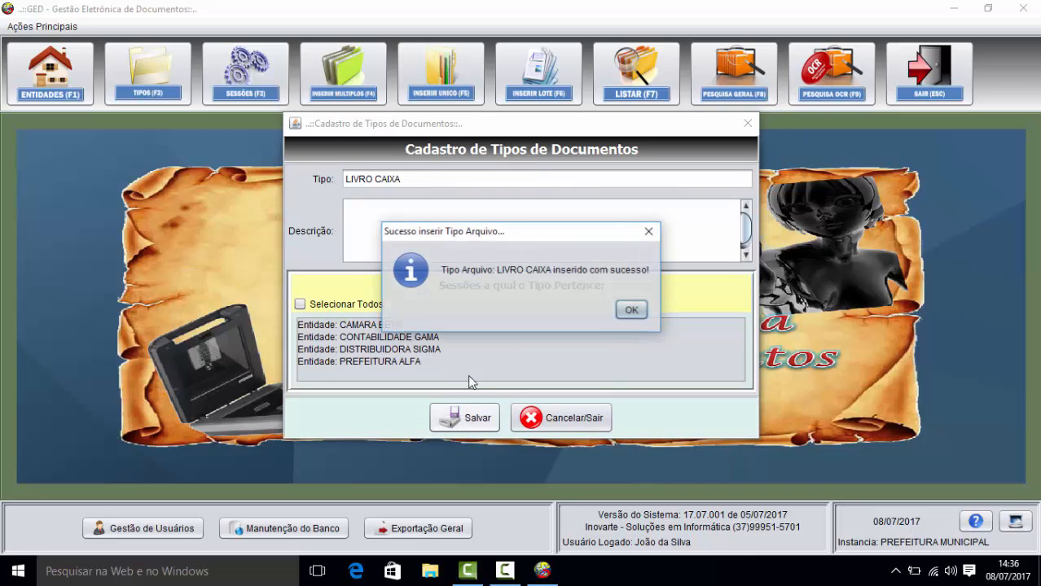
click(629, 309)
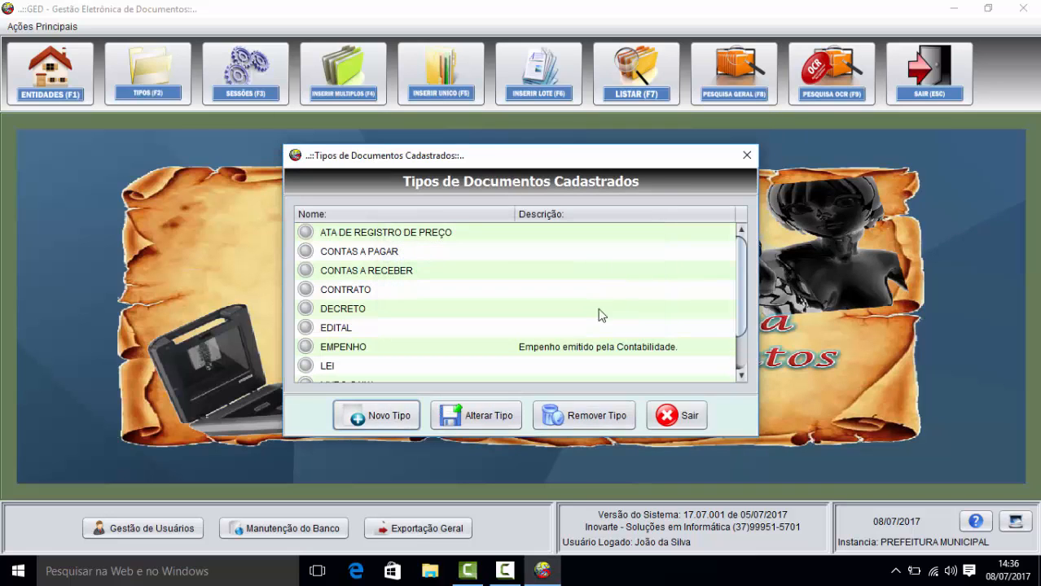
click(381, 417)
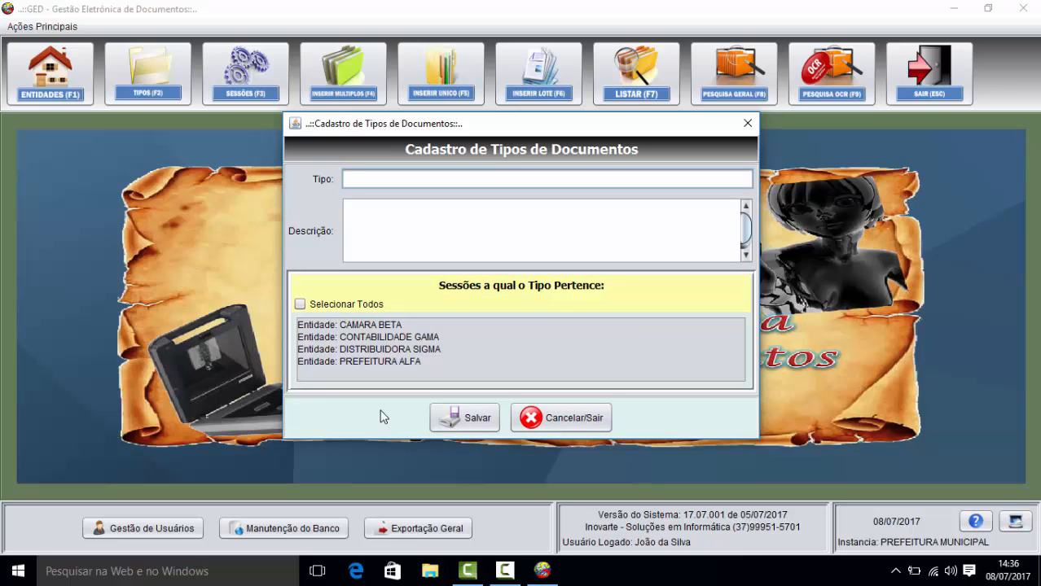
text(LIVRO RAZÃO)
click(455, 425)
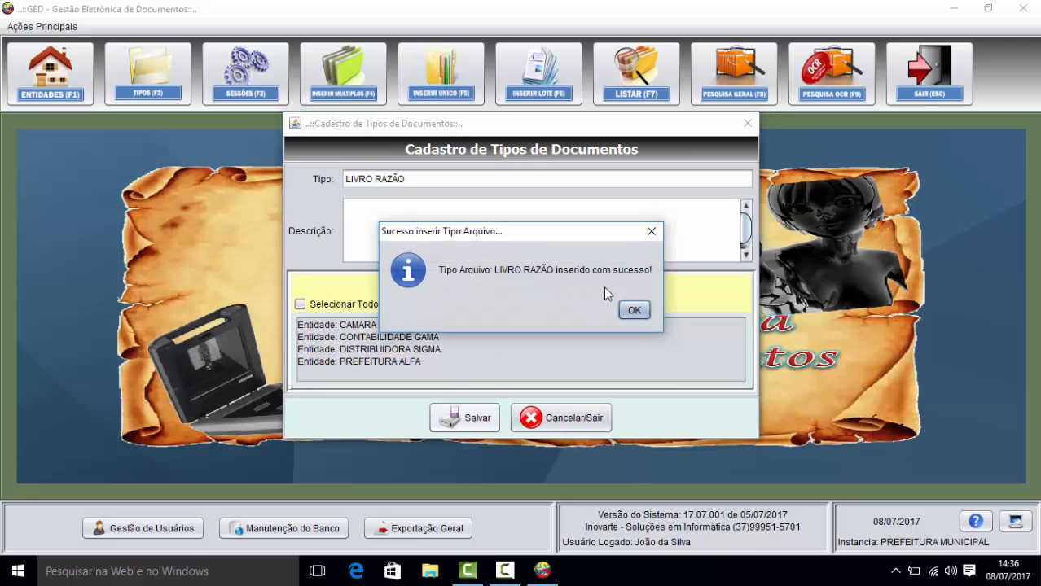
click(632, 307)
click(392, 417)
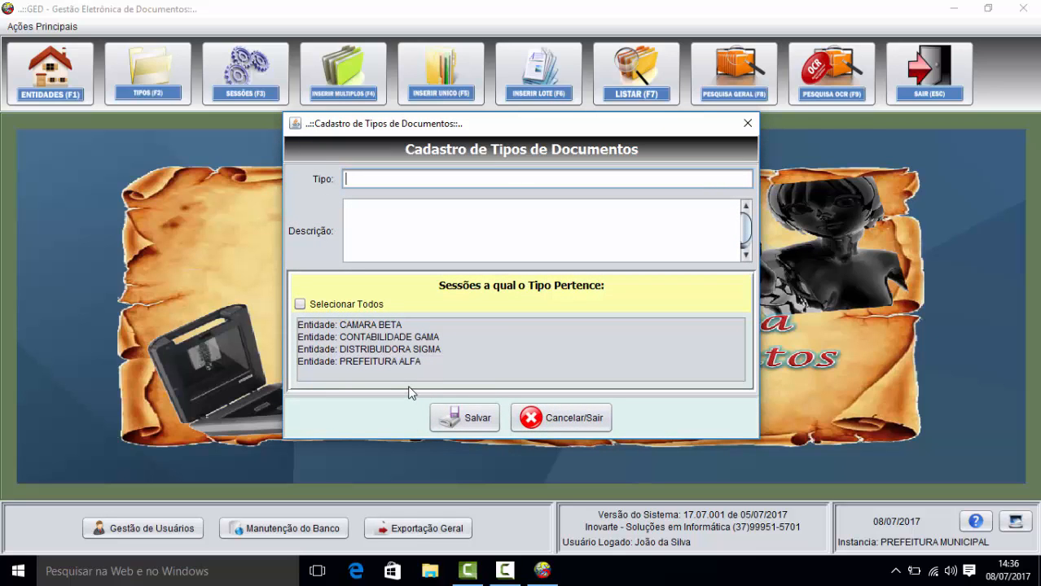
text(BOLOETO)
click(471, 419)
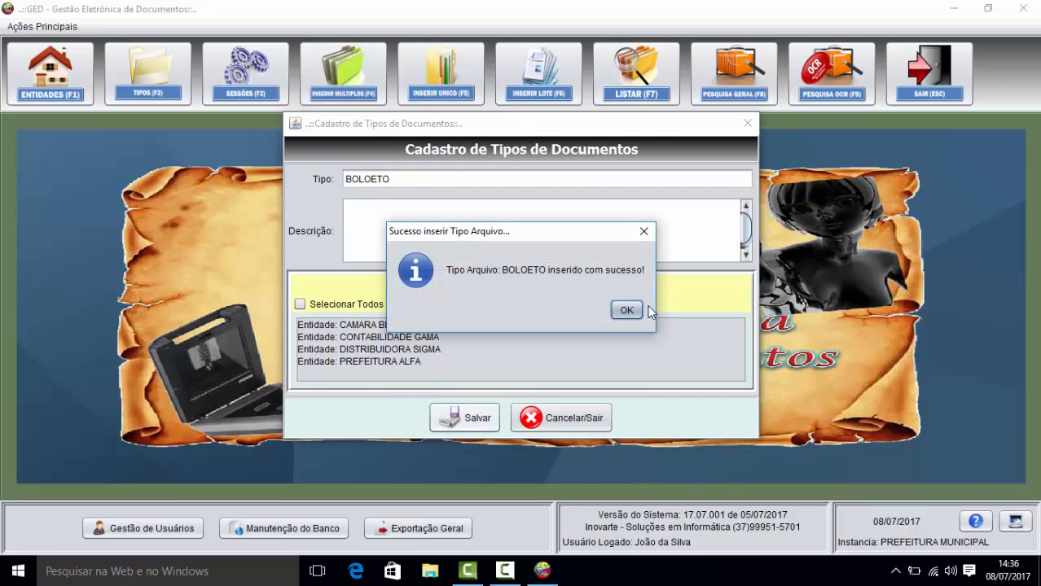
click(629, 310)
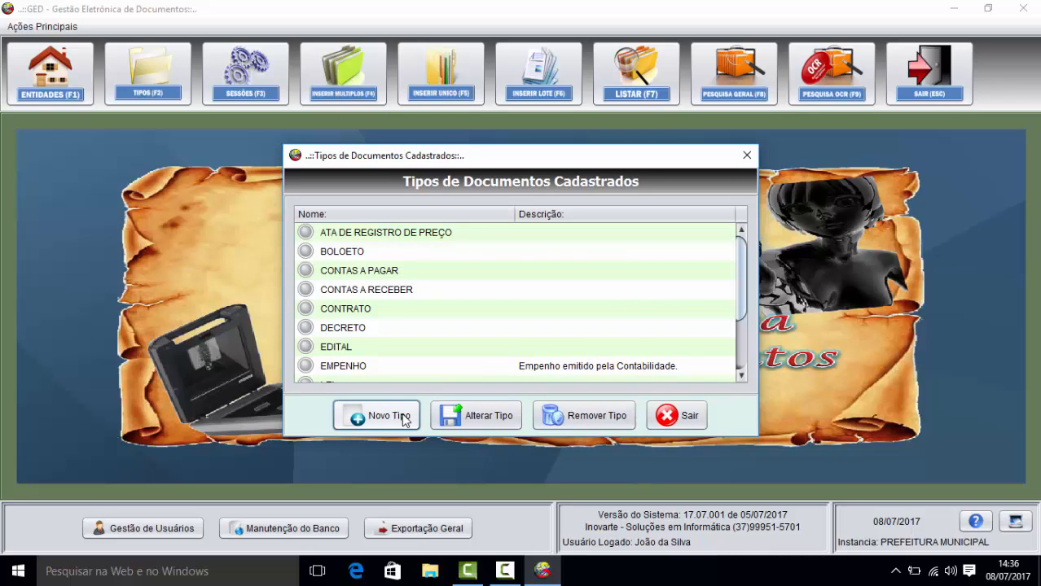
Step: Scroll the Tipos de Documentos Cadastrados list and start a new blank document type form
drag(739, 321, 745, 362)
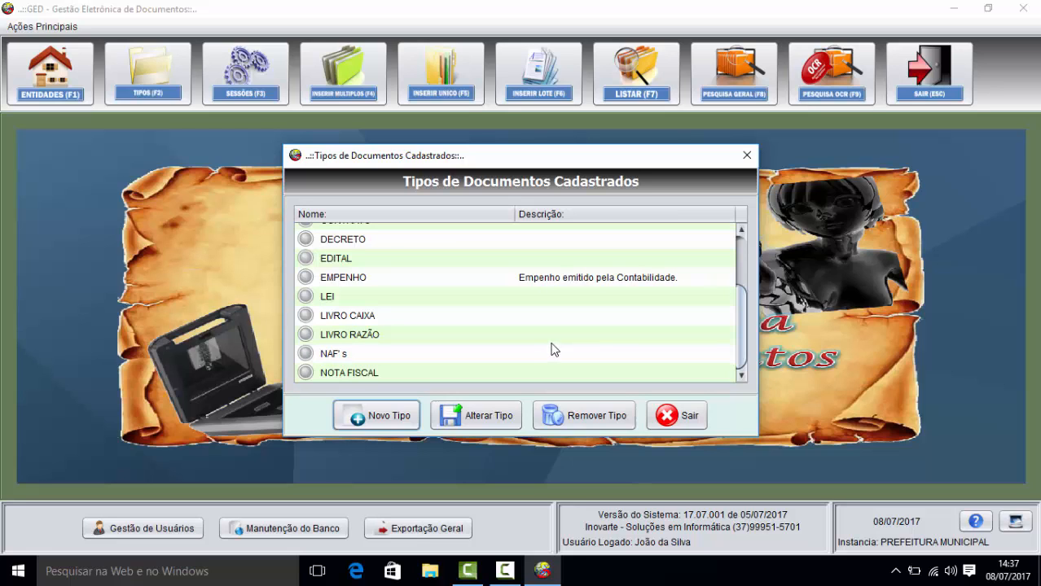
click(398, 415)
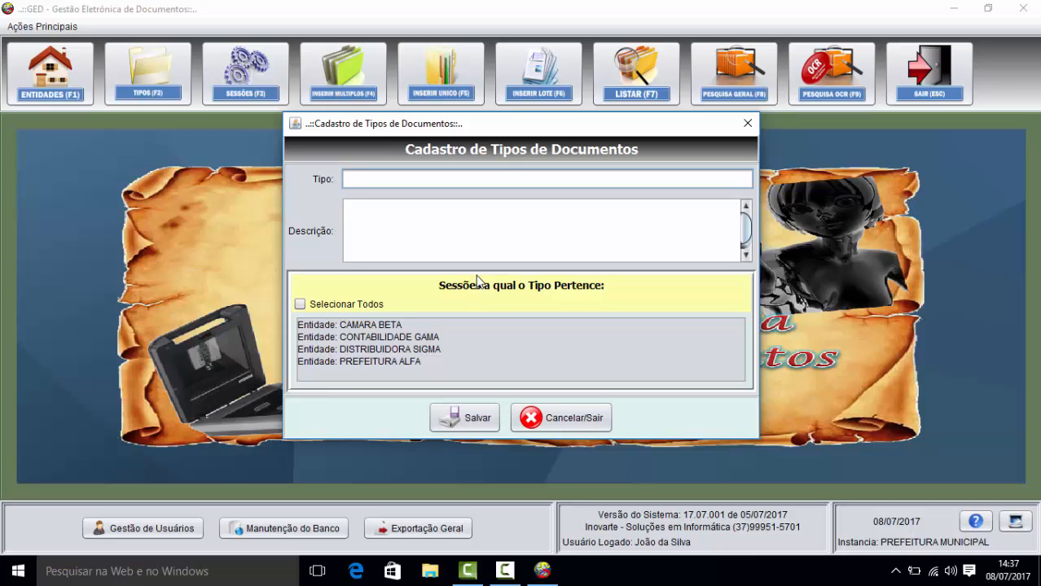
Step: Register the new document type ALVARÁ SANITARIO and acknowledge the success message
text(ALVARÁ SANITARIO)
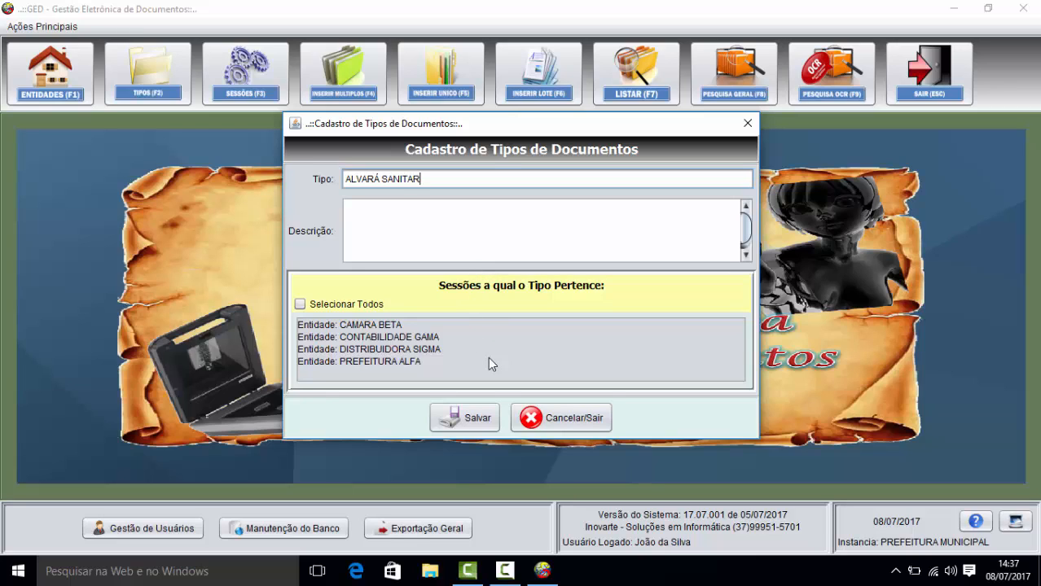
click(461, 425)
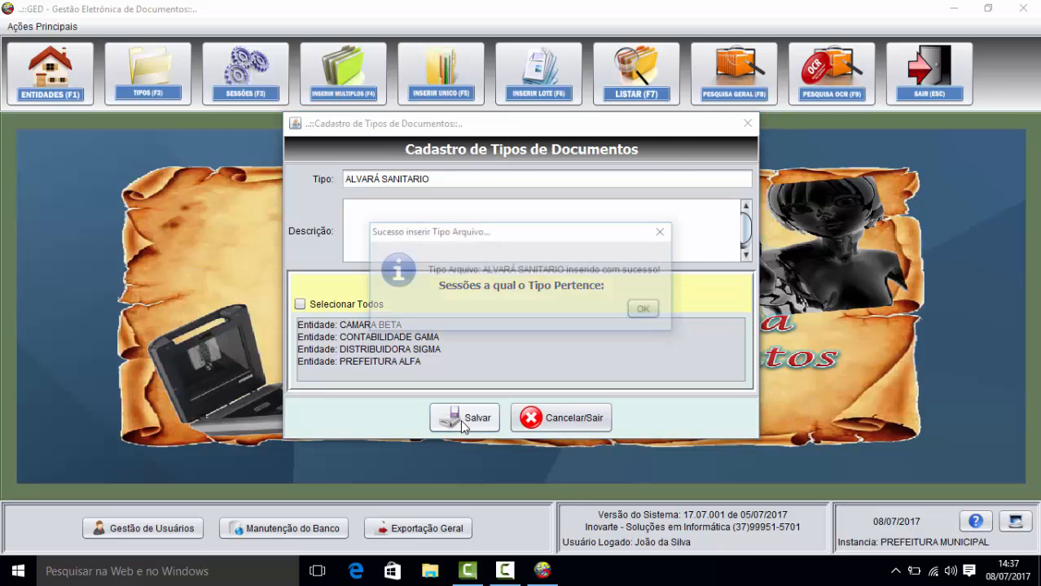
click(639, 314)
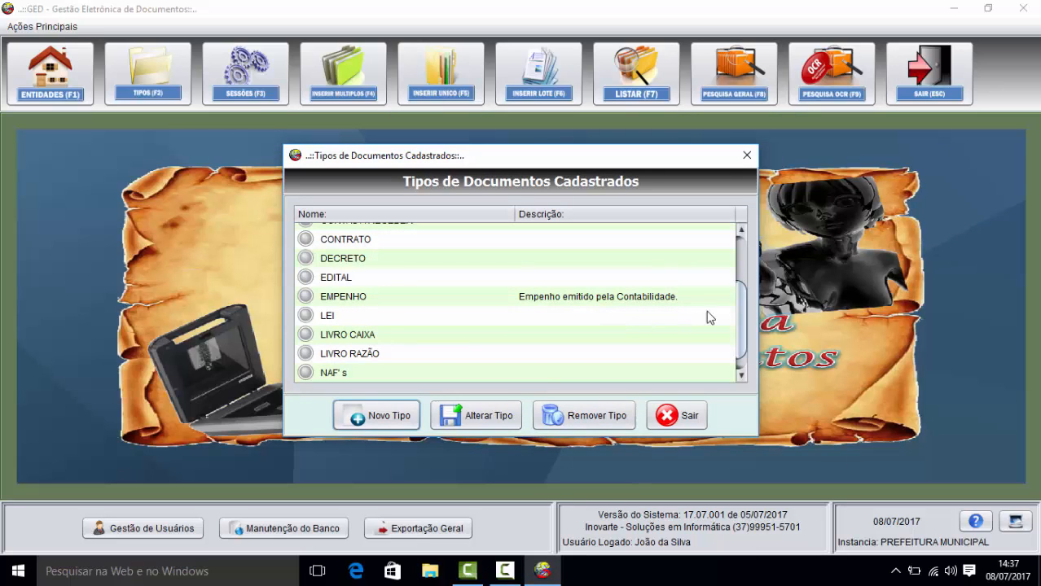
Step: Find ATA DE REGISTRO DE PREÇO in the types list and open it for editing
mouse_move(740, 341)
mouse_down()
mouse_move(742, 260)
mouse_move(741, 347)
mouse_up()
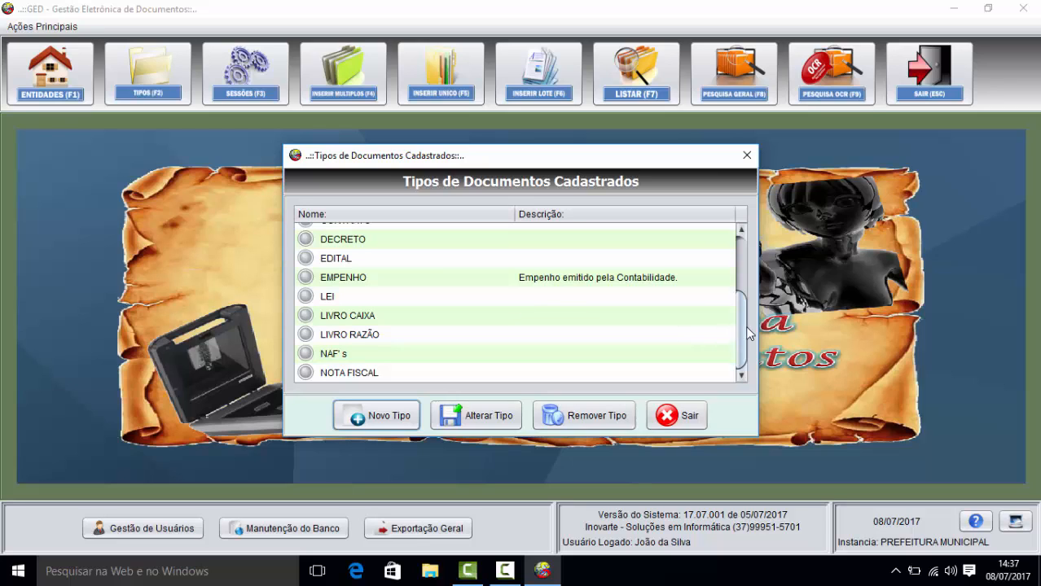
drag(744, 332, 743, 256)
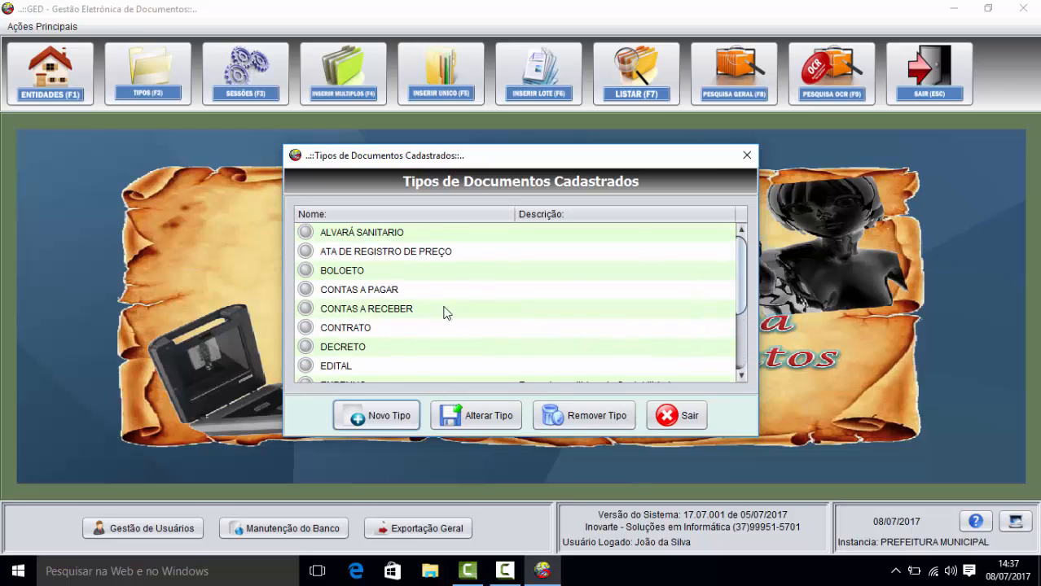
click(378, 251)
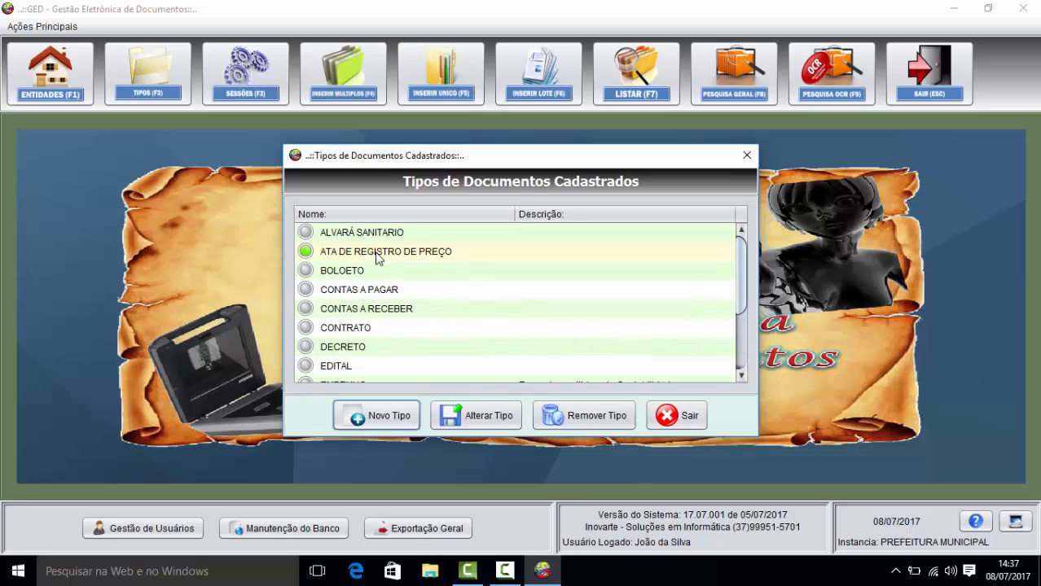
click(471, 417)
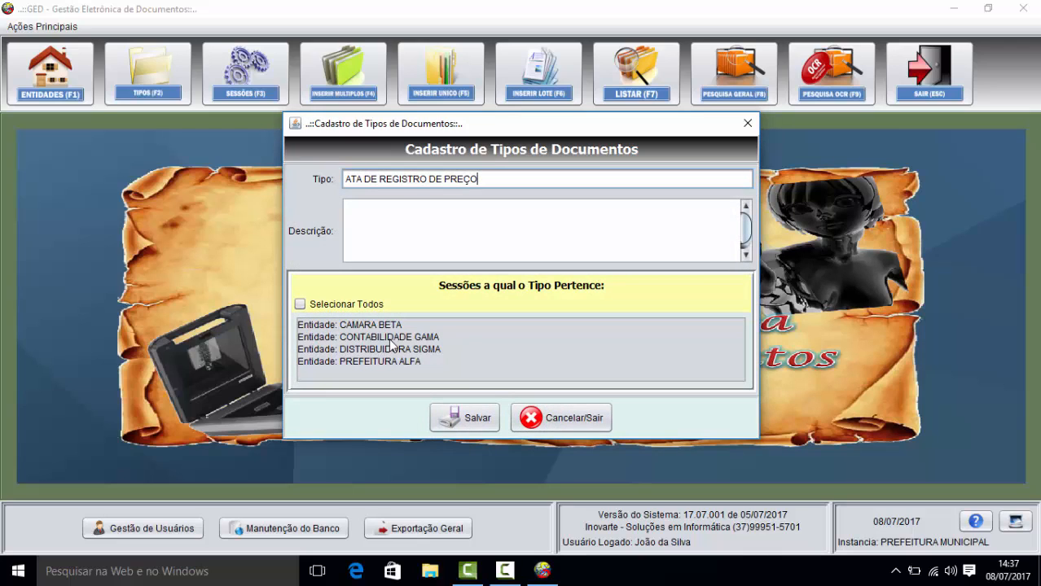
Step: Tick Selecionar Todos on ATA DE REGISTRO DE PREÇO, discard the edit, and exit the types list
click(301, 303)
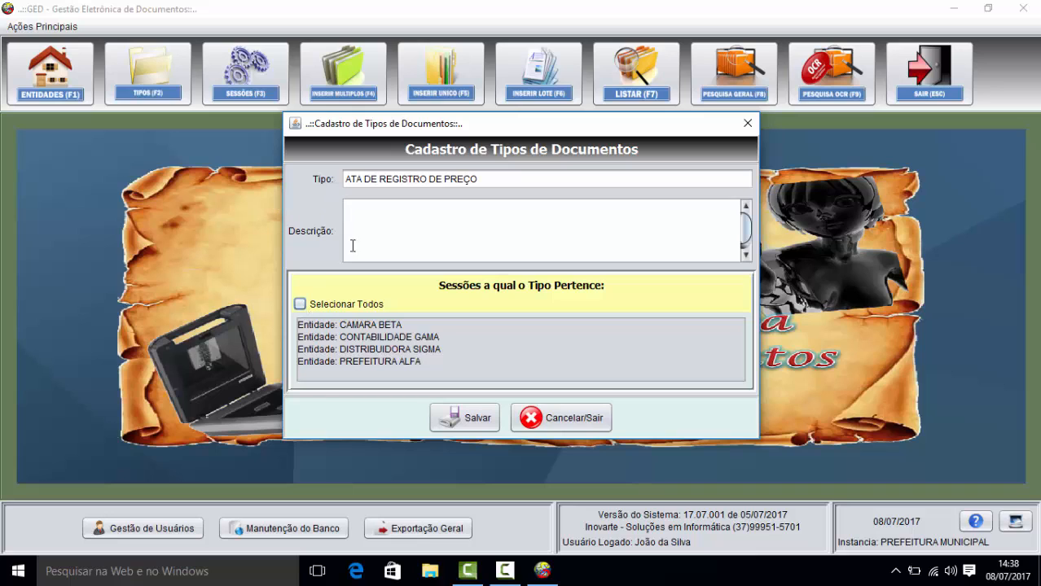
click(560, 423)
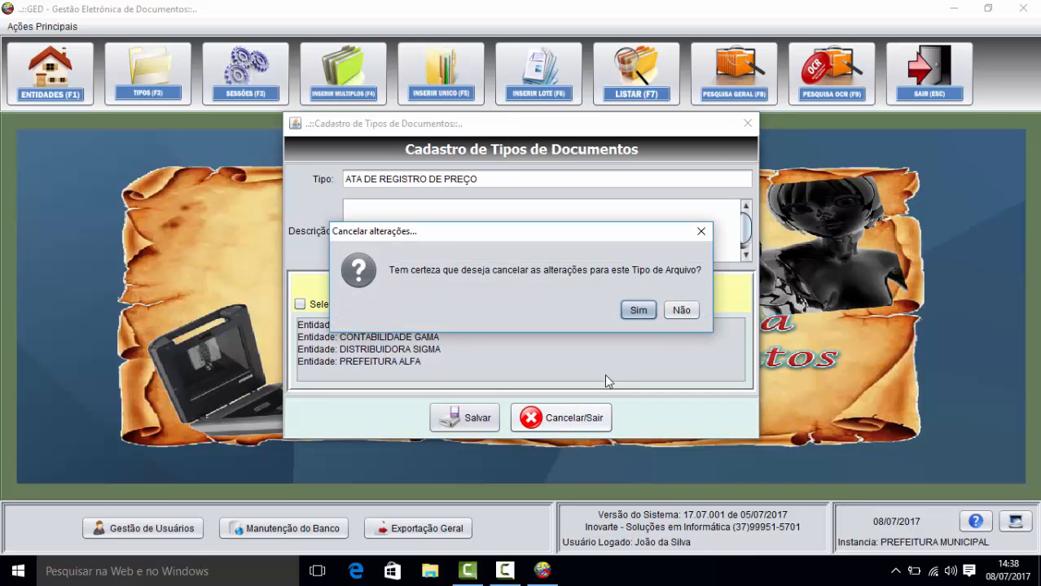
click(639, 314)
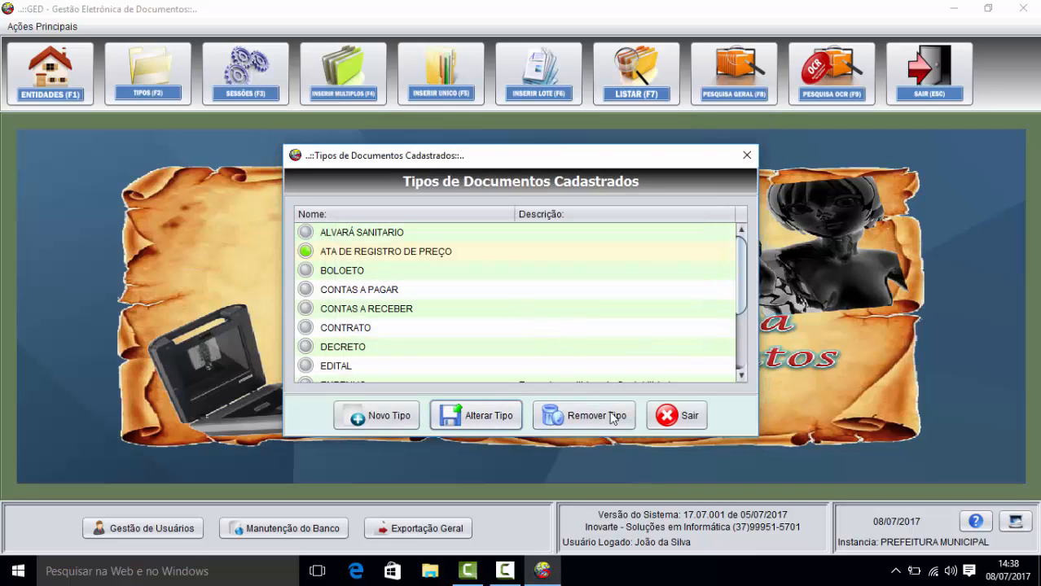
click(665, 416)
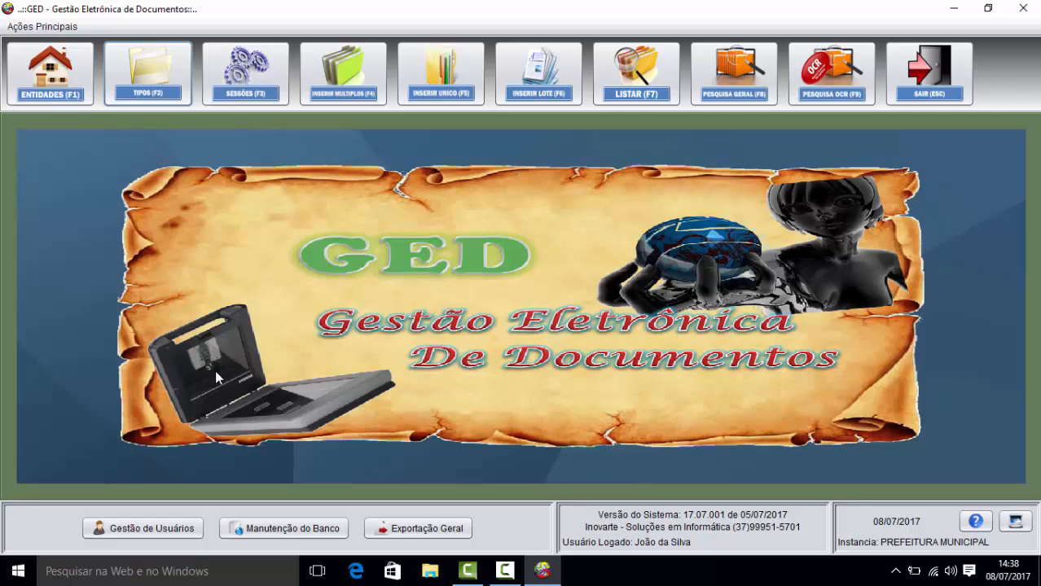
Step: Close the registered users list, exit GED, and relaunch the application
click(154, 528)
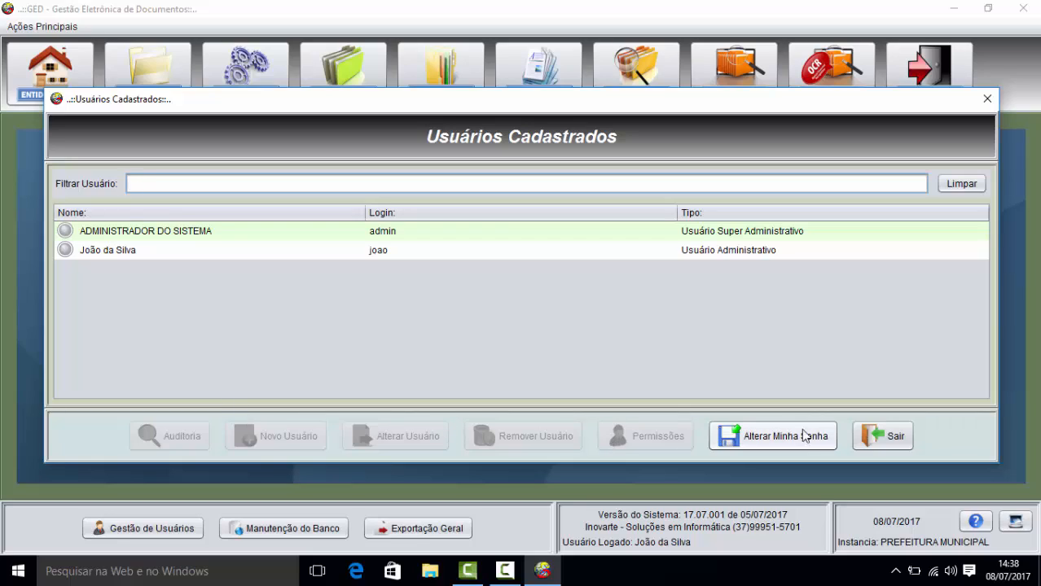
click(865, 440)
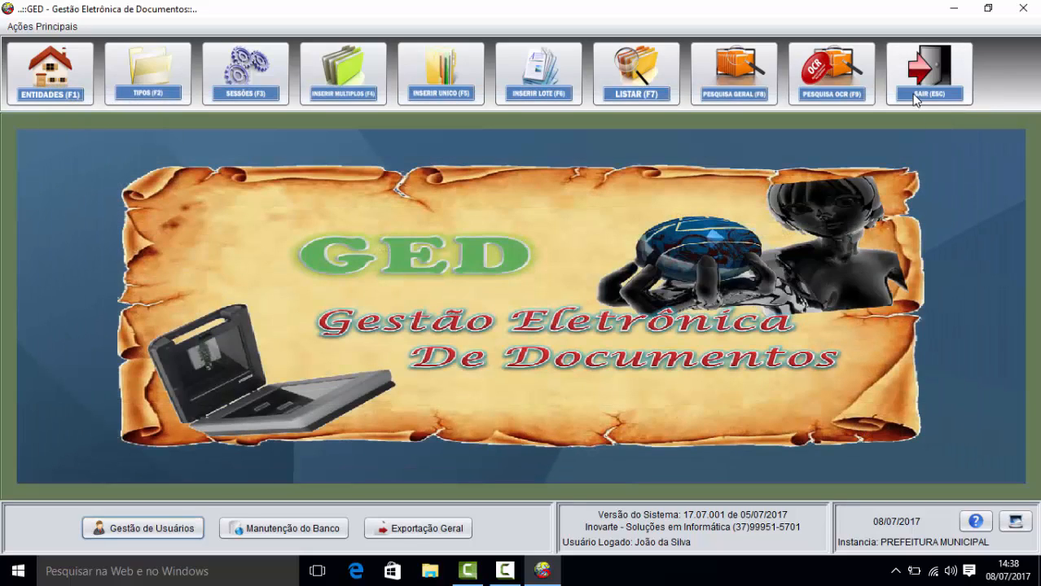
click(914, 100)
click(584, 311)
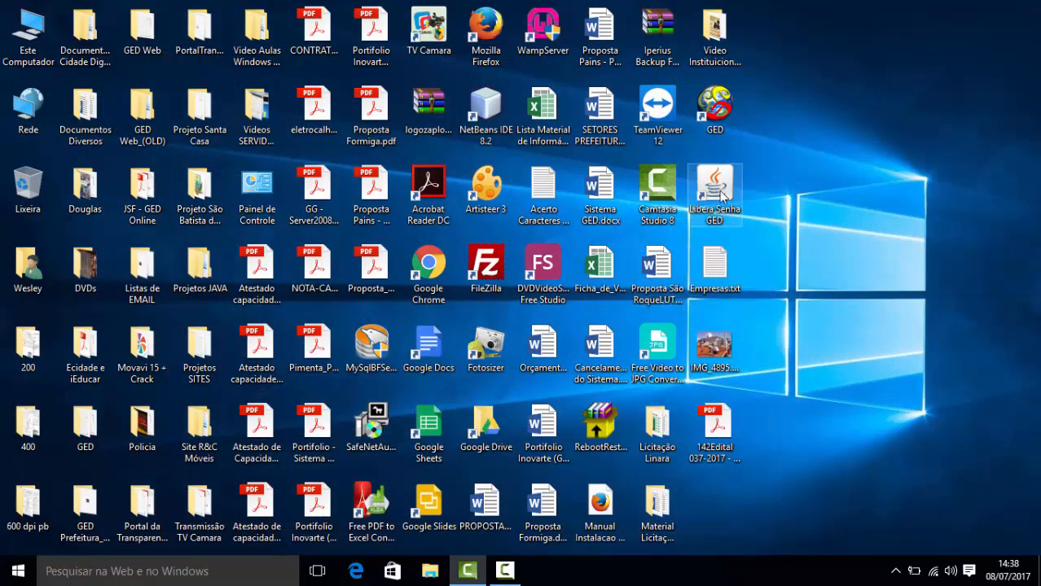
click(716, 106)
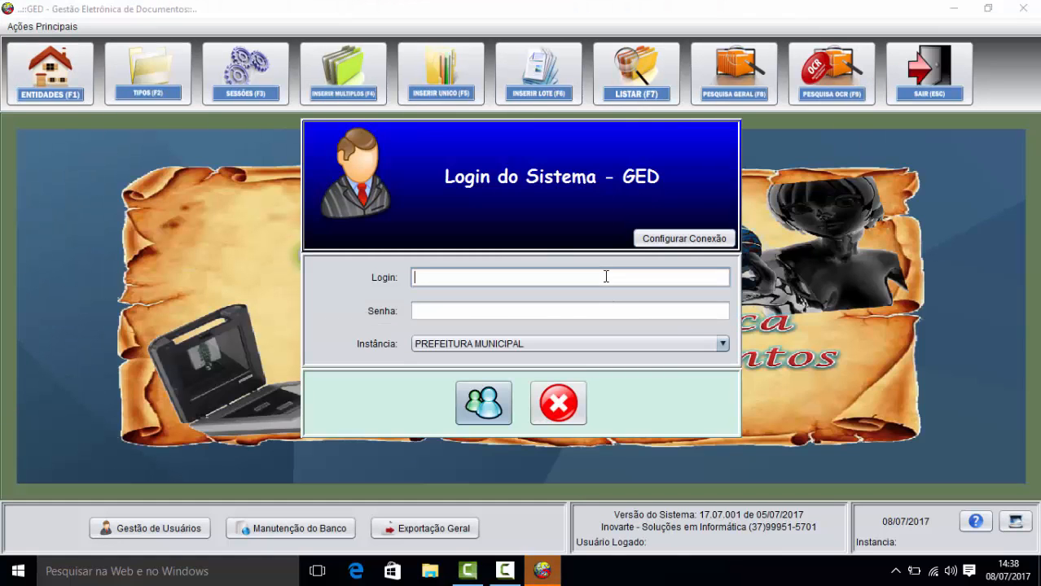
Step: Log in as the system administrator with the admin password and acknowledge the success message
text(ADM)
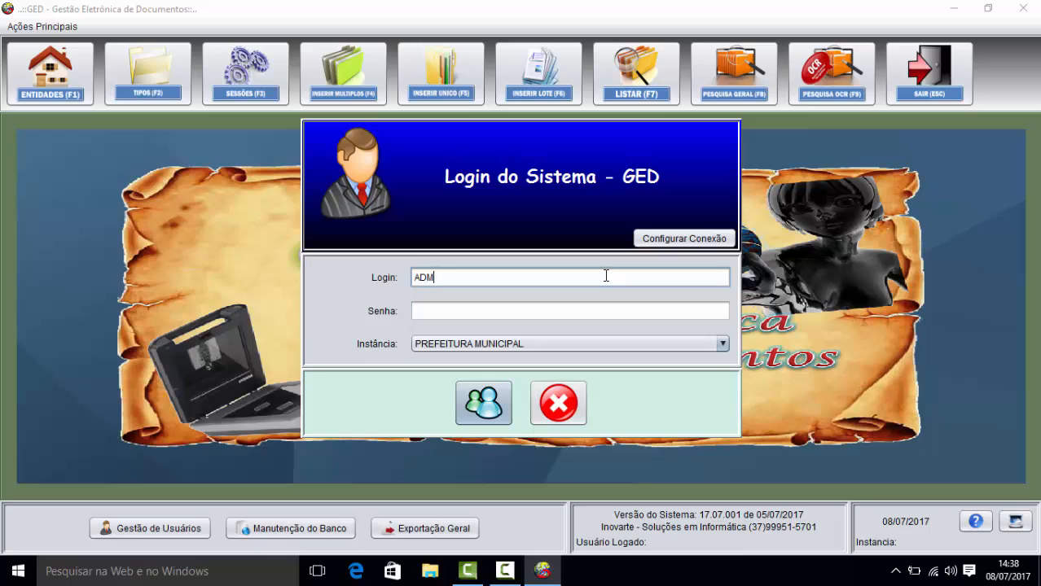
key(BackSpace)
key(BackSpace)
key(BackSpace)
key(Tab)
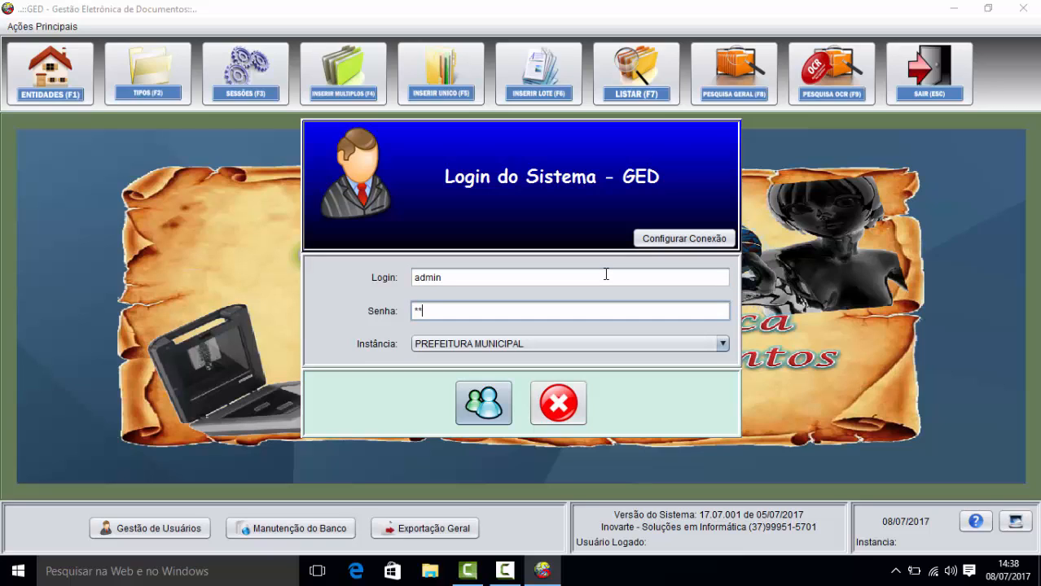
key(Return)
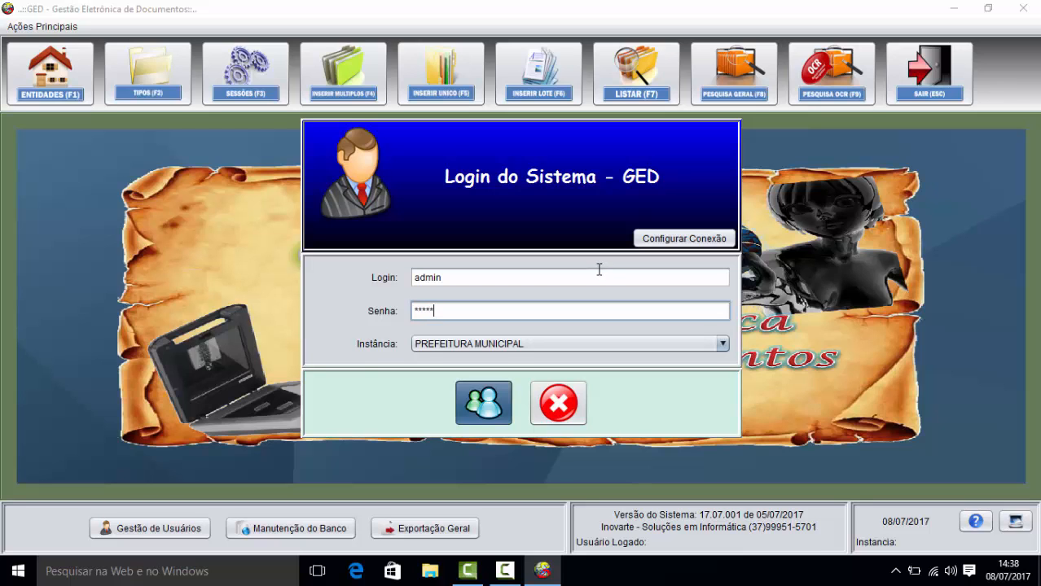
click(672, 325)
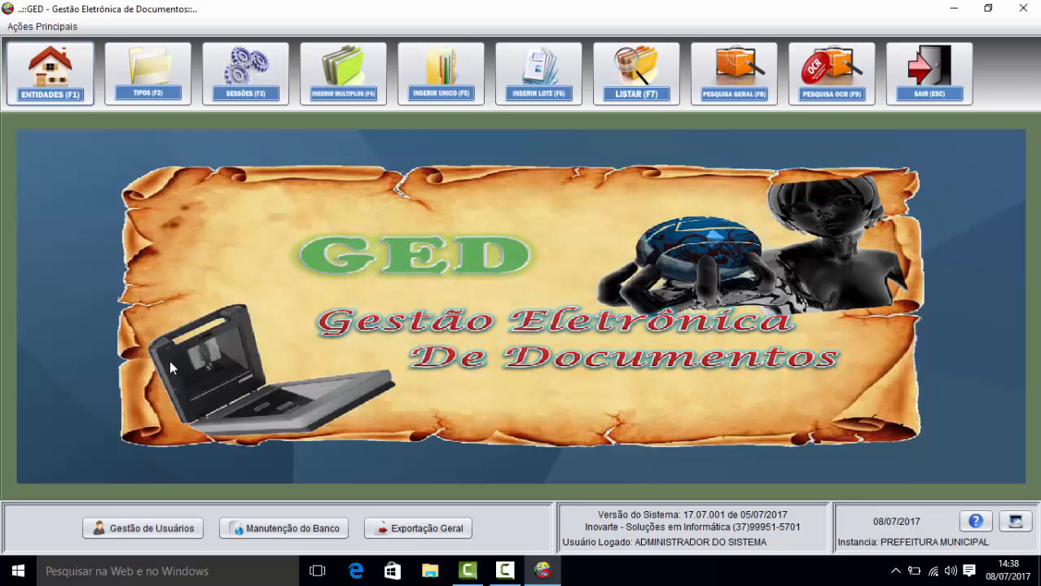
Step: Open Auditoria under Gestão de Usuários and search with every filter on Todos
click(169, 530)
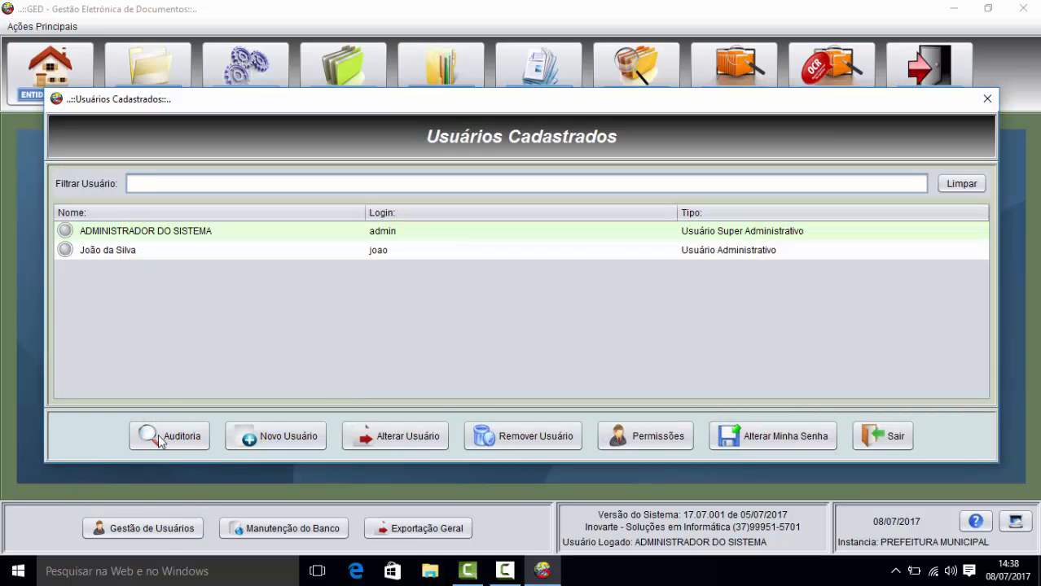
click(167, 437)
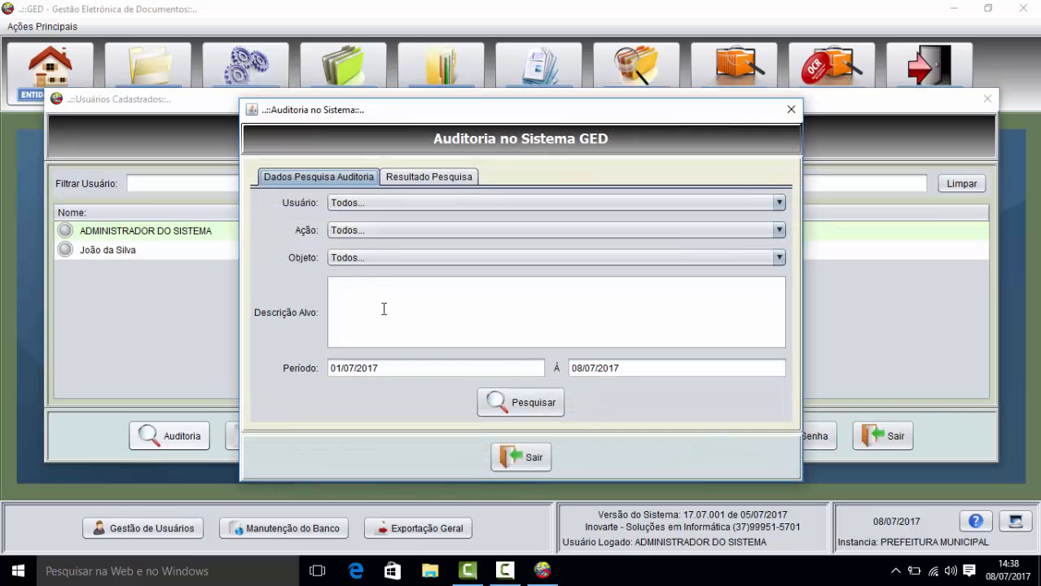
click(509, 405)
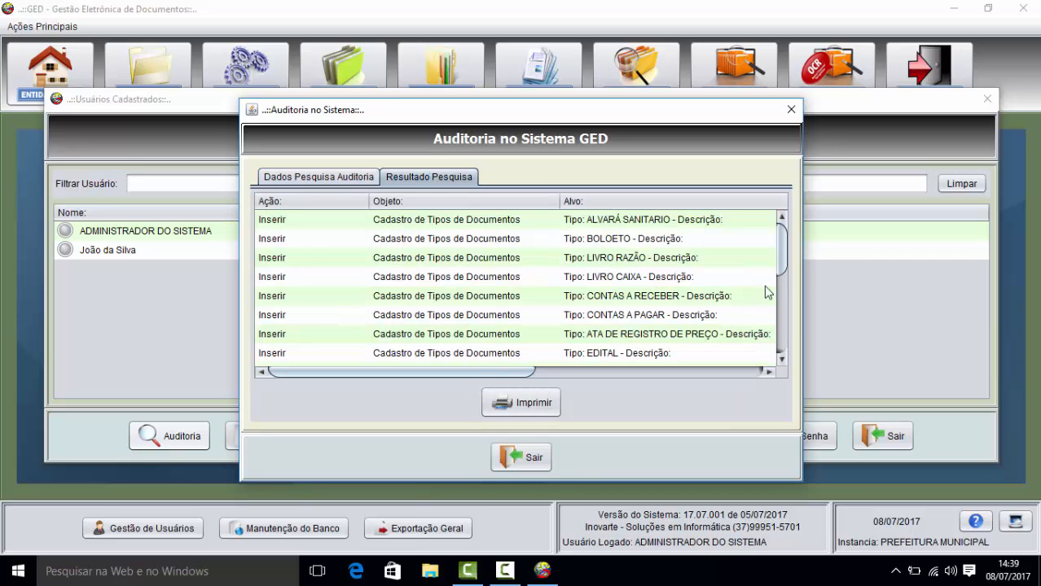
Step: Scroll through the Resultado Pesquisa table to review the Inserir records and acting users
scroll(784, 261, down, 5)
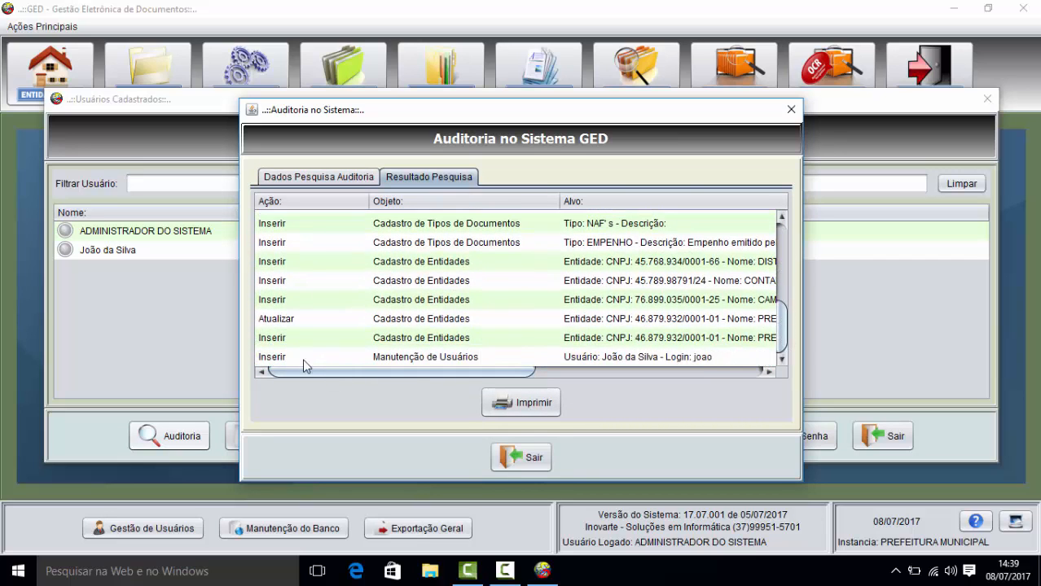
drag(484, 374, 712, 383)
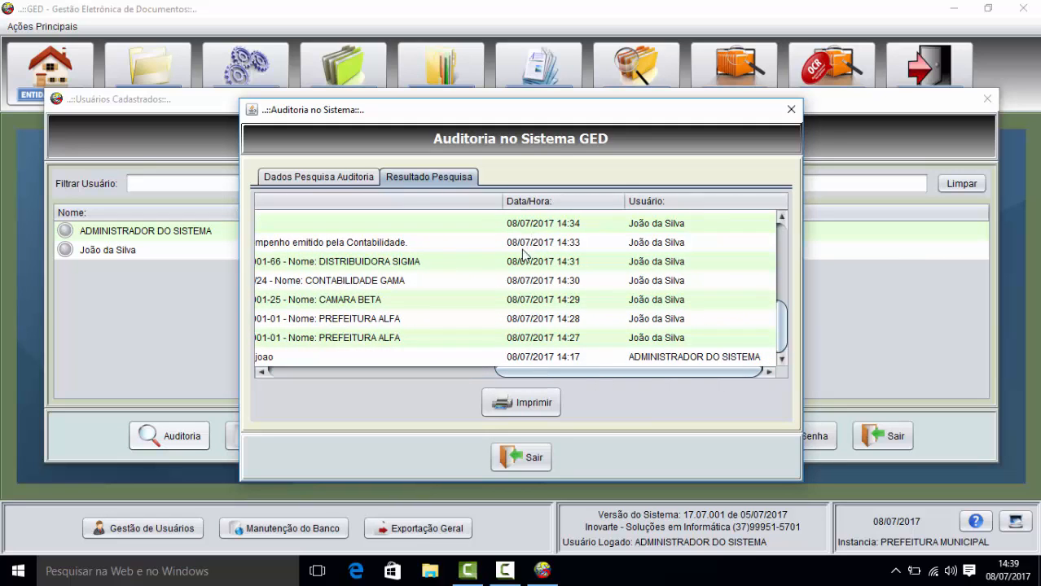
drag(591, 375, 336, 388)
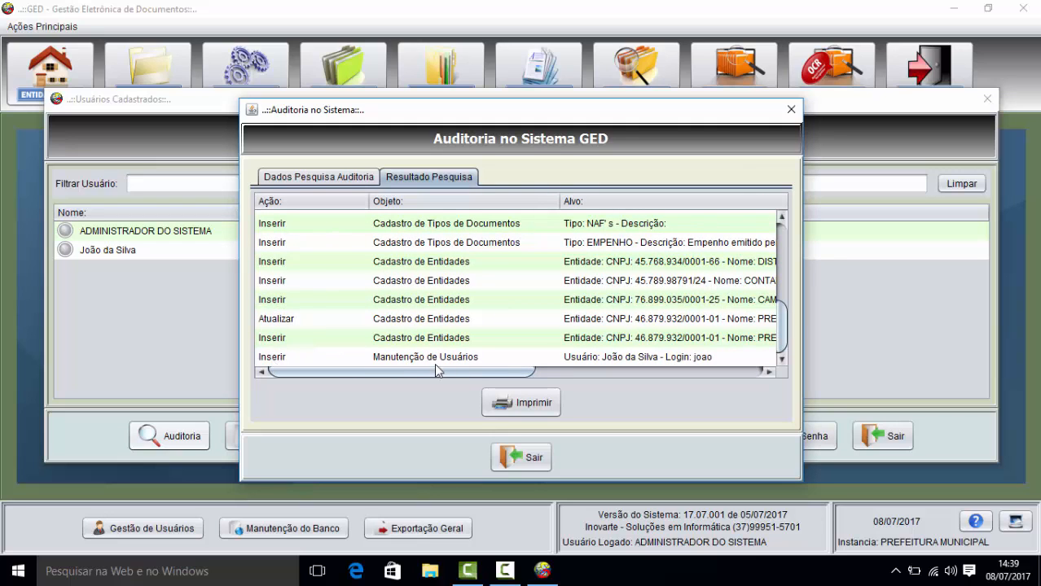
scroll(452, 370, right, 5)
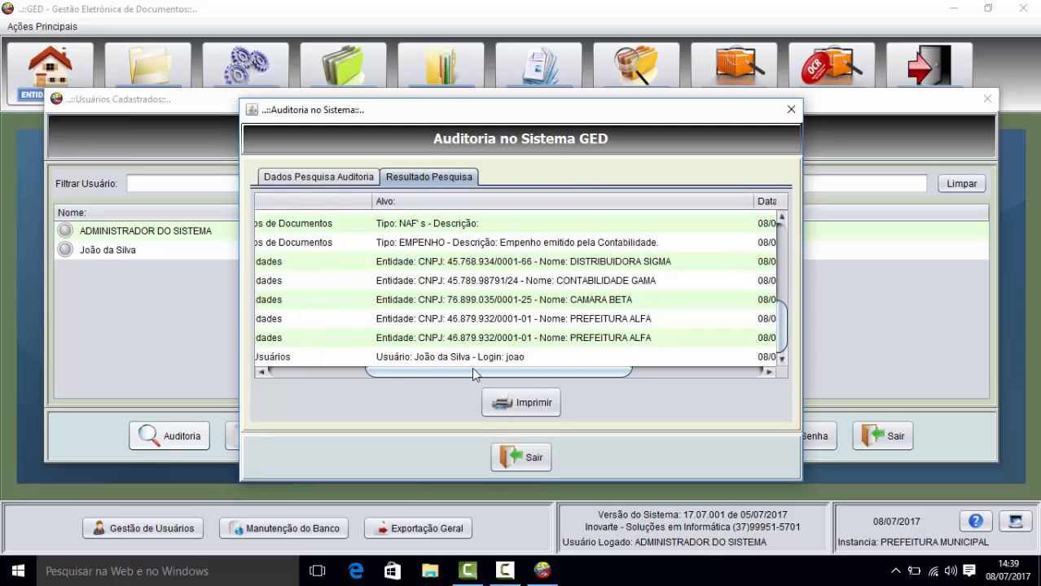
scroll(495, 375, right, 5)
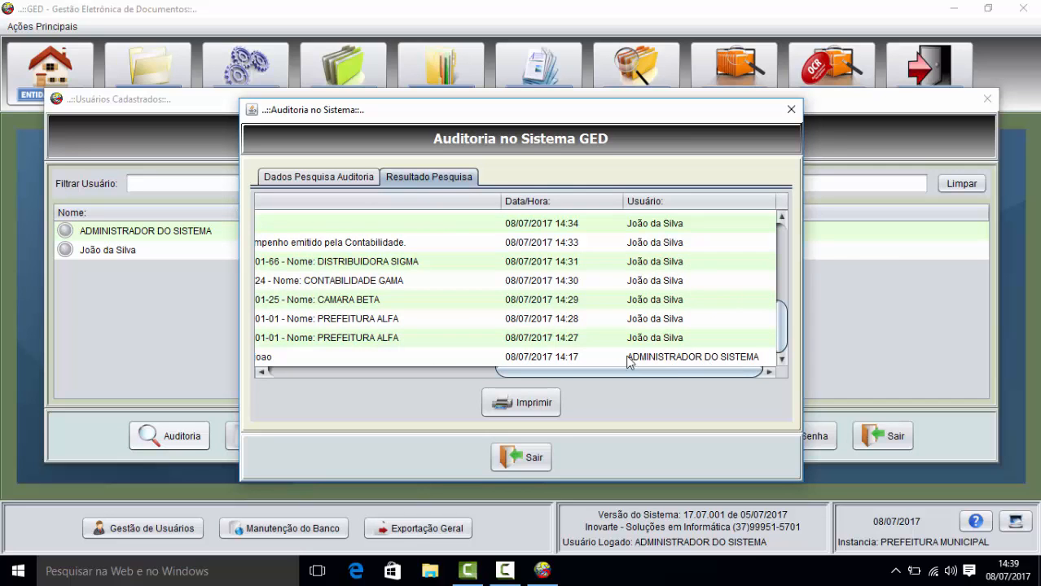
drag(638, 367, 356, 379)
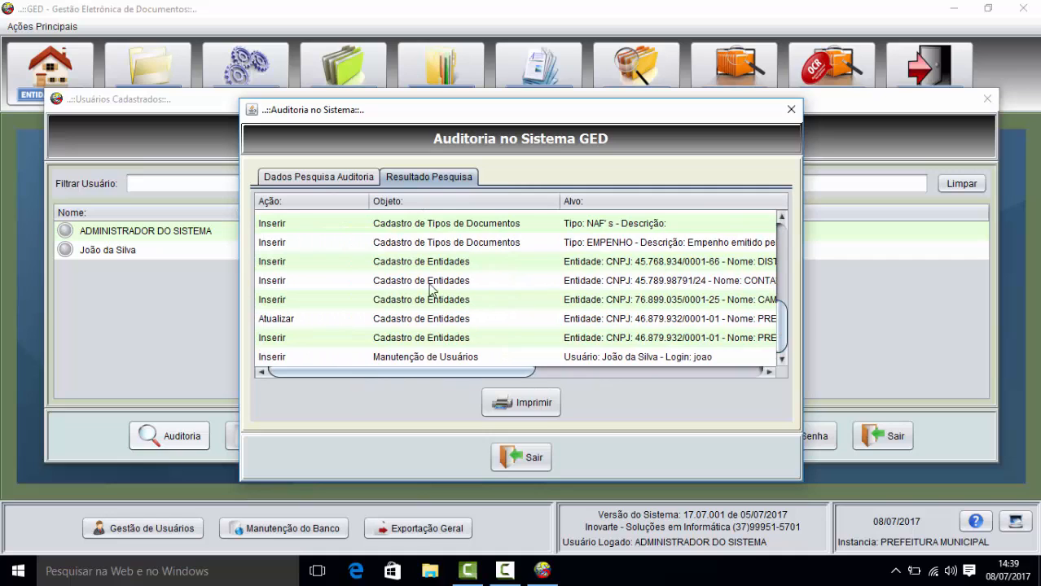
drag(468, 377, 534, 377)
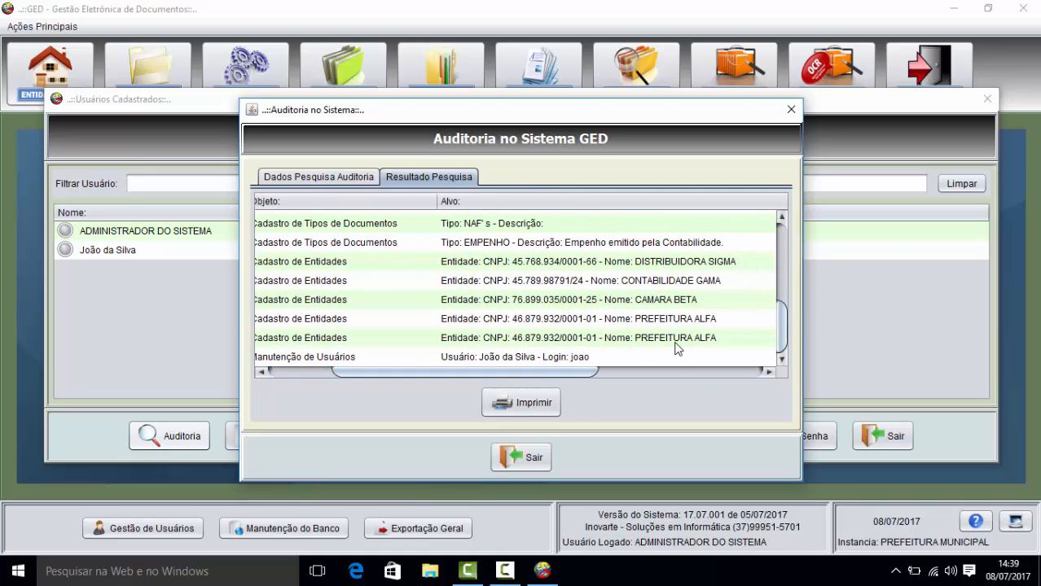
drag(571, 375, 483, 377)
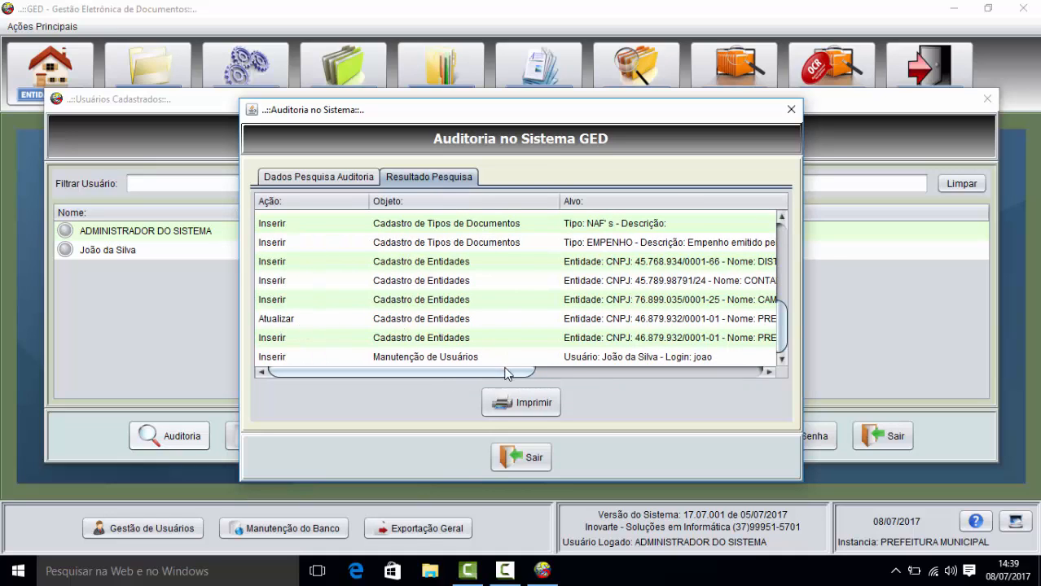
drag(512, 373, 641, 321)
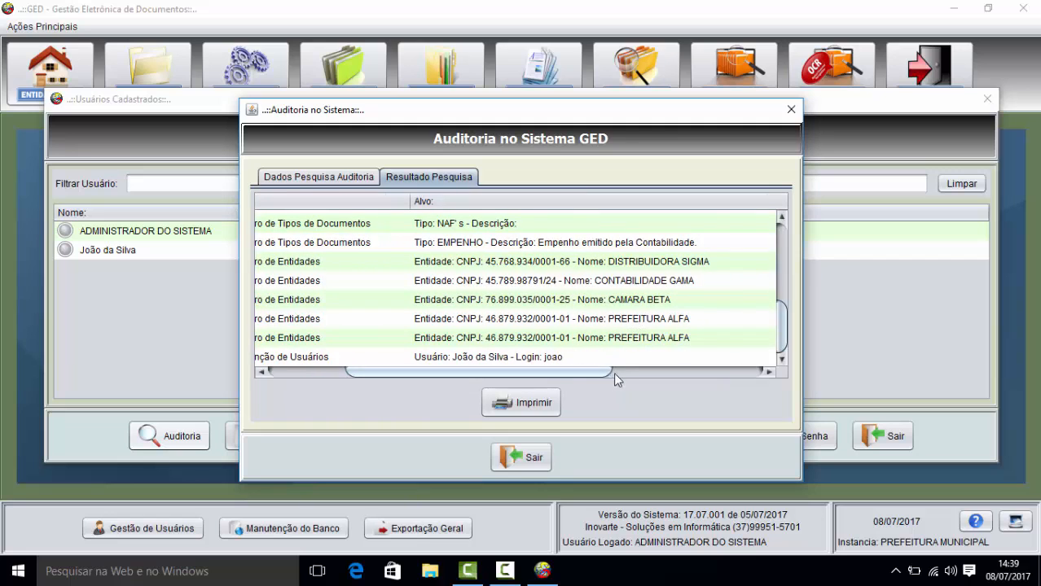
click(615, 372)
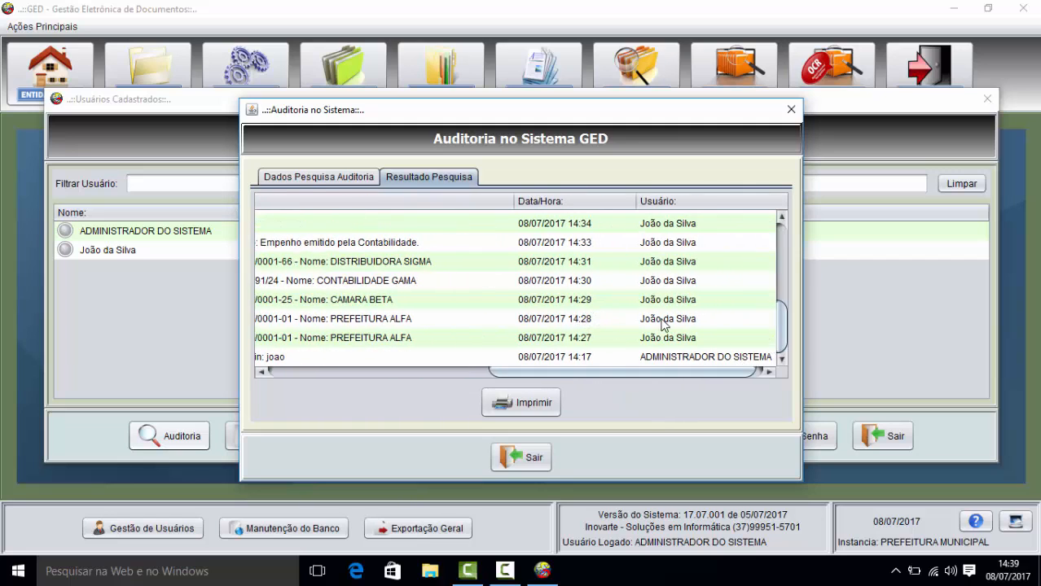
drag(627, 369, 446, 336)
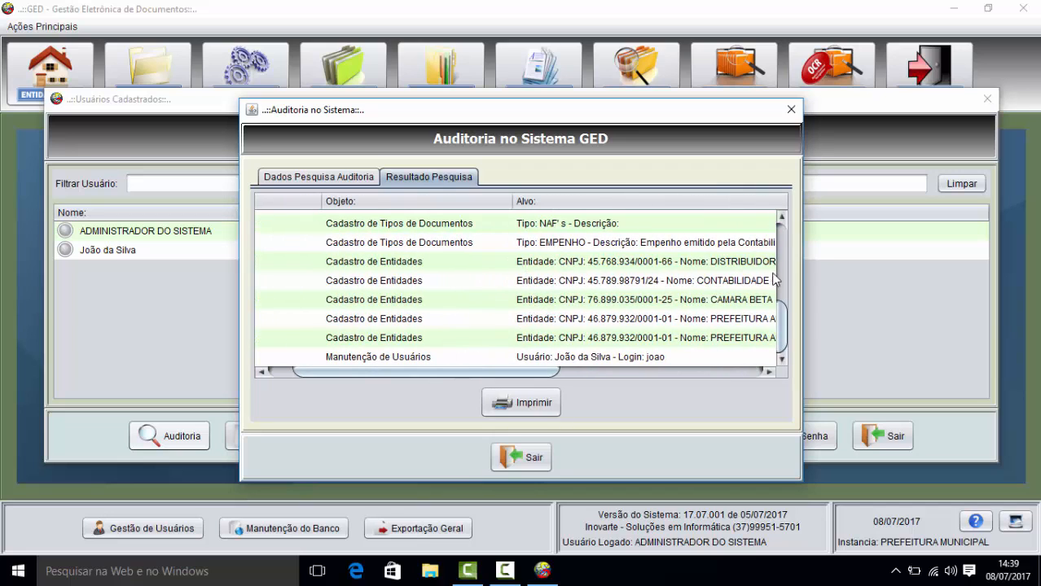
scroll(782, 317, up, 1)
scroll(782, 318, up, 3)
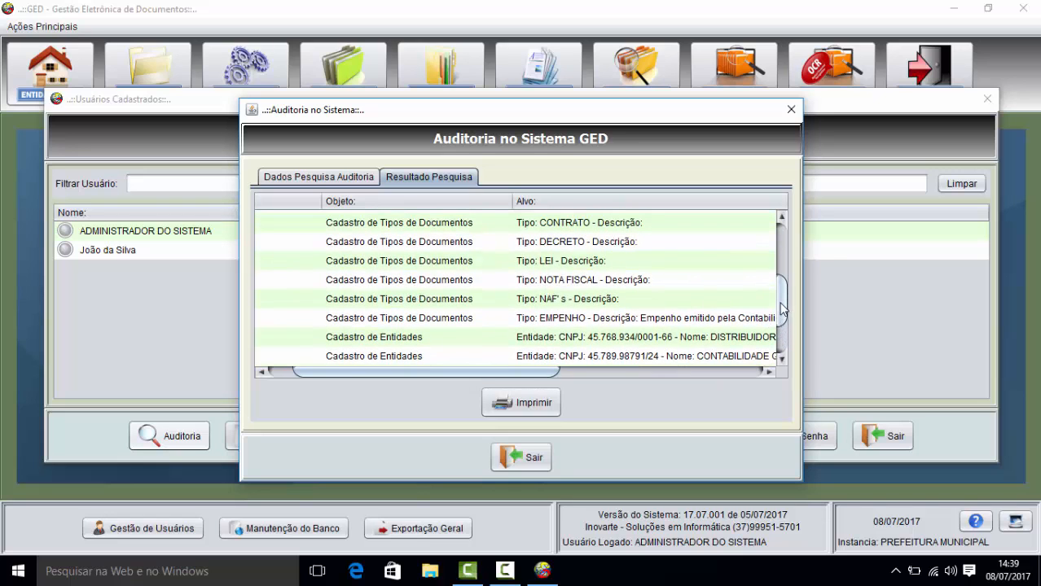
drag(783, 310, 771, 246)
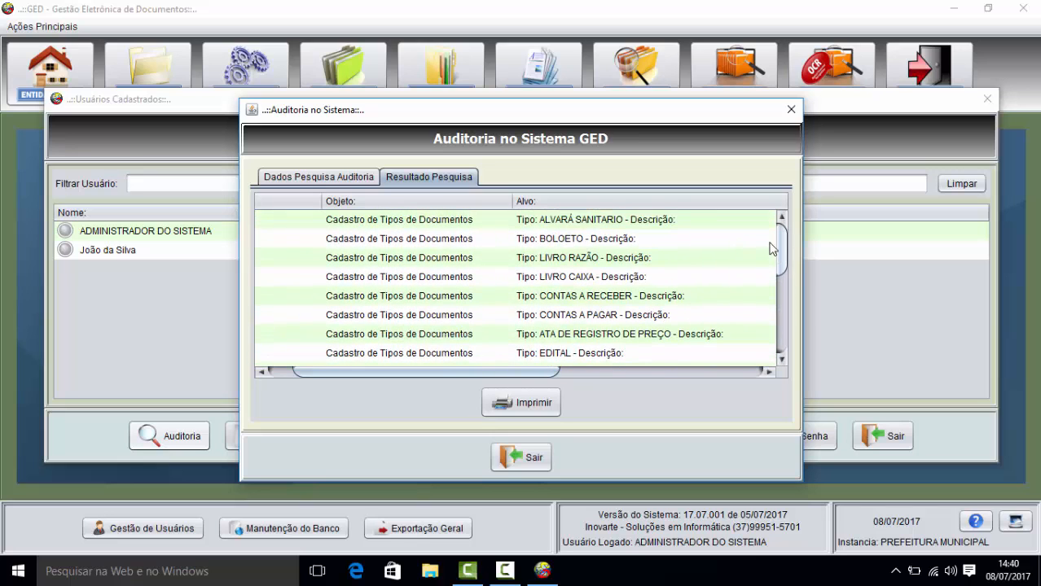
drag(531, 373, 447, 365)
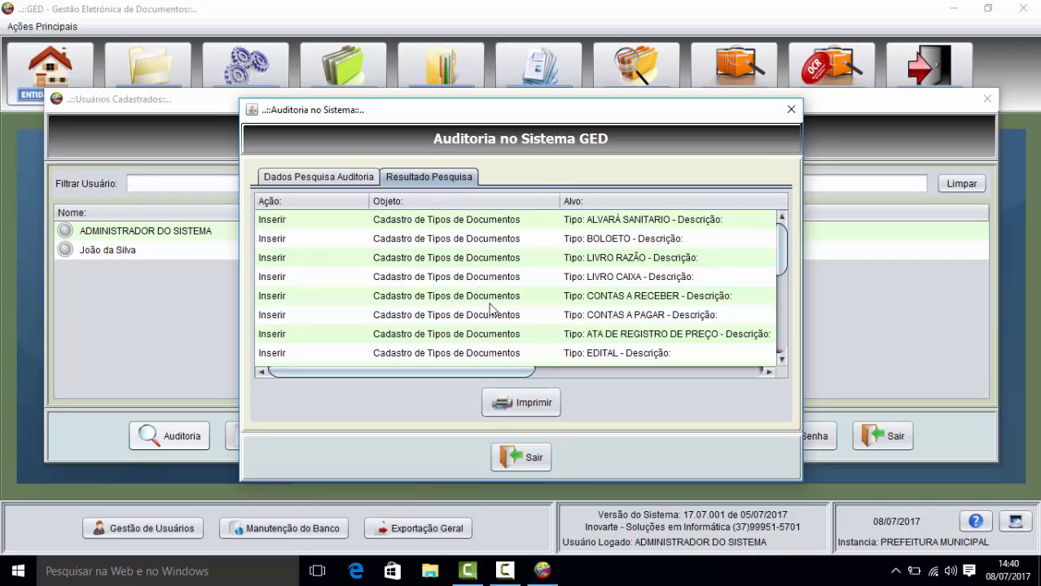
Step: Dismiss the audit print options without printing, then exit the Auditoria and Usuários Cadastrados windows
click(523, 403)
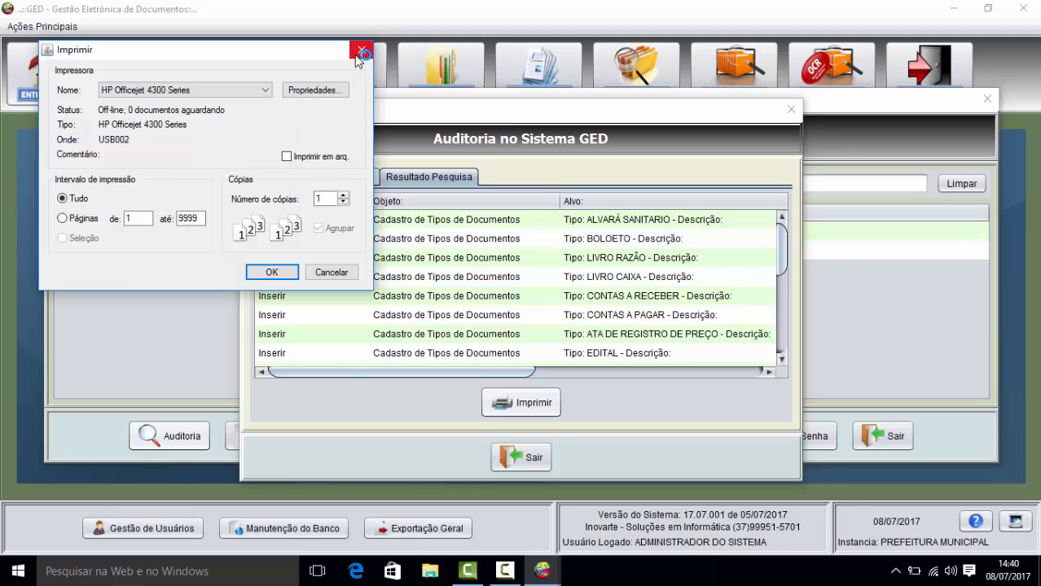
click(358, 53)
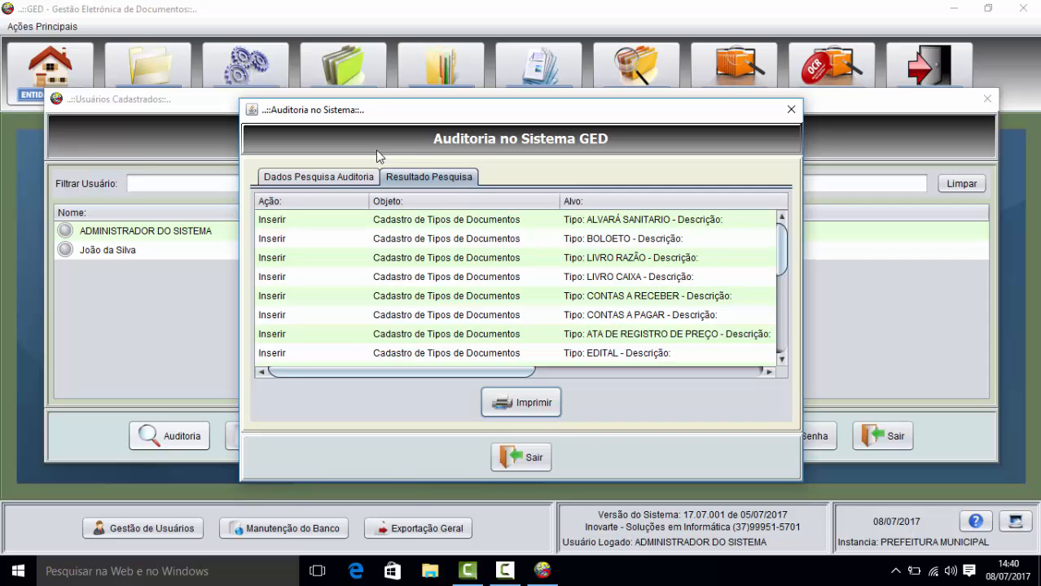
click(522, 457)
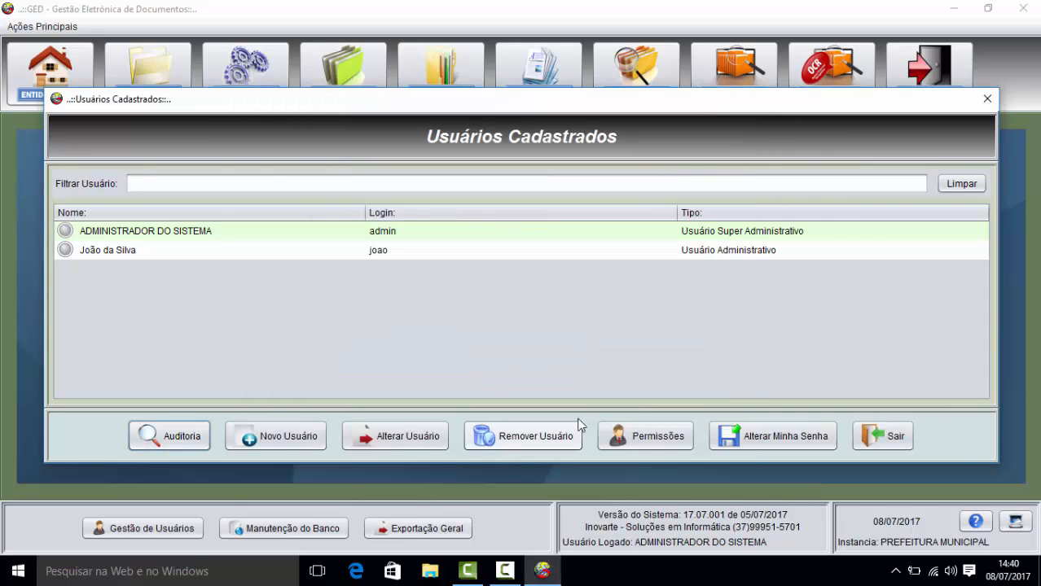
click(877, 436)
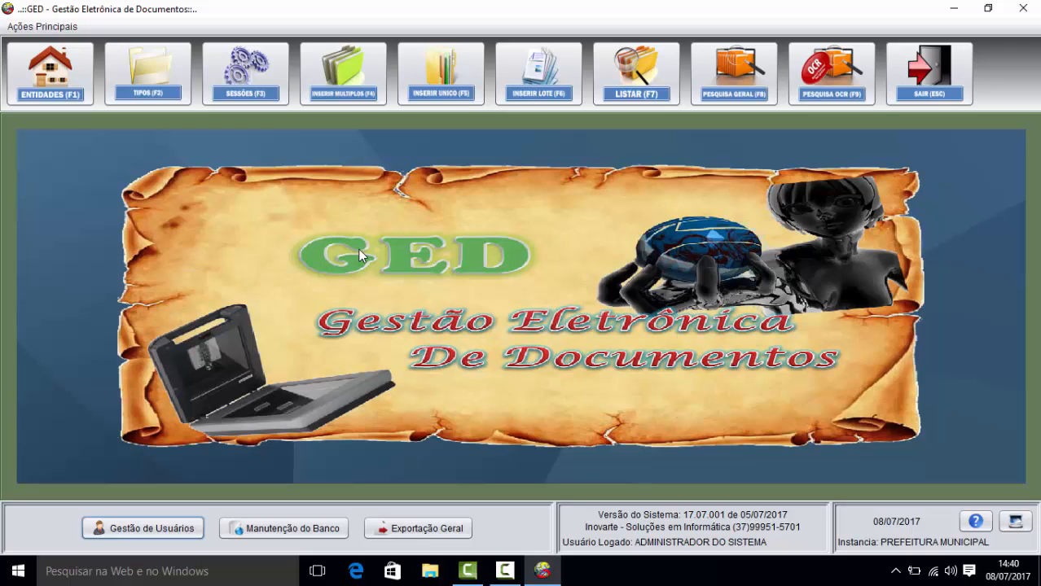
click(505, 571)
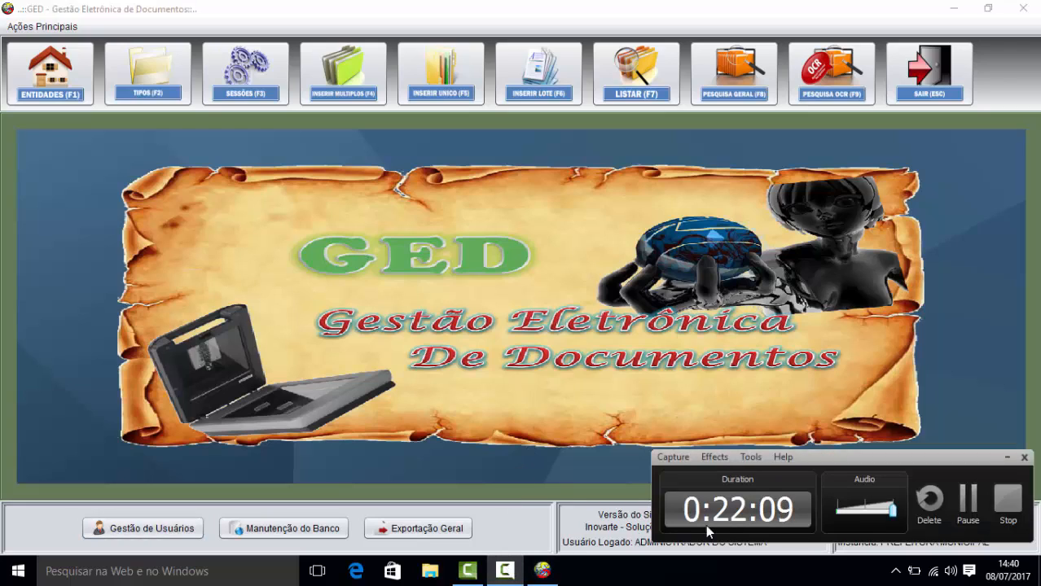